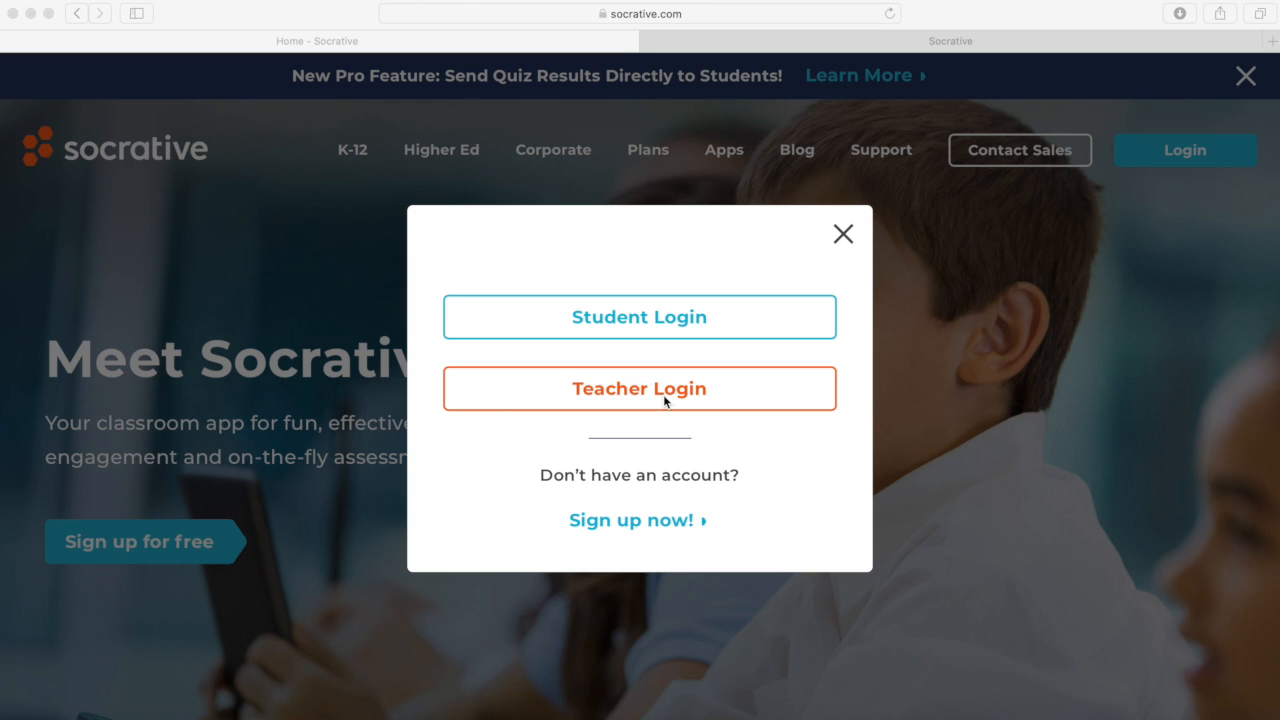
# Step: Switch to the second Socrative tab showing the b.socrative.com Quizzes dashboard
pyautogui.click(776, 47)
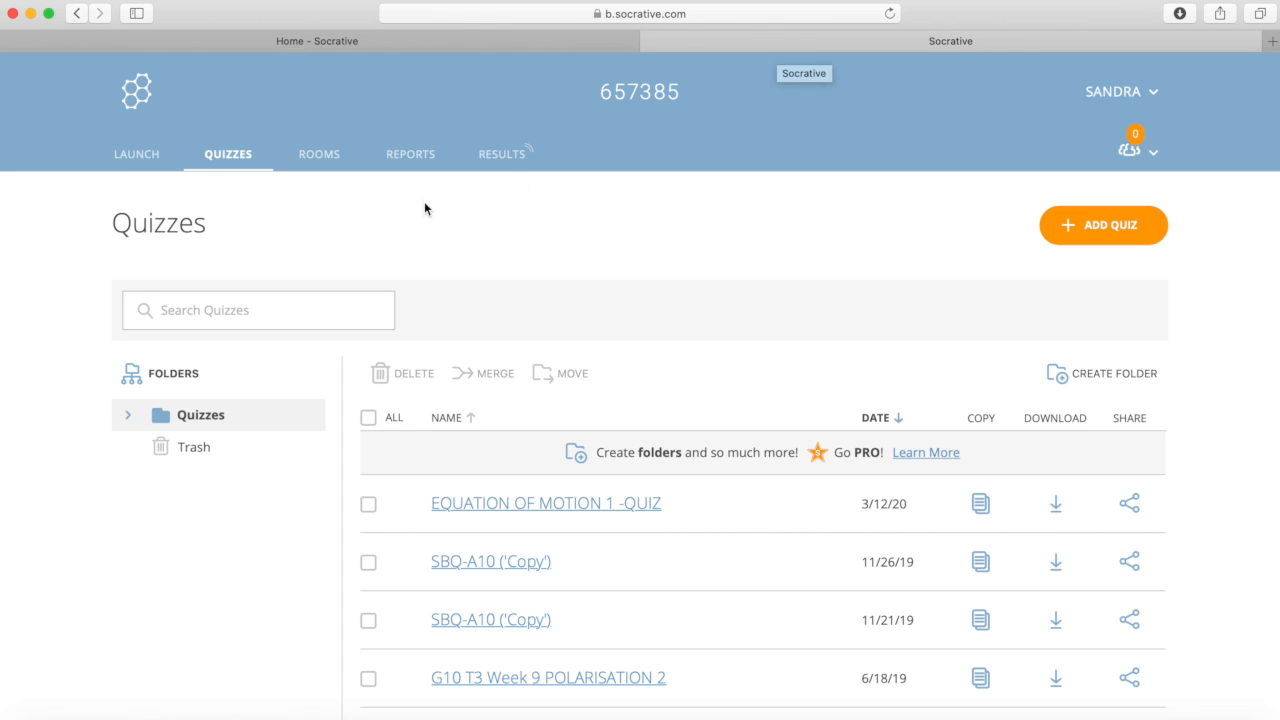
# Step: Launch a Multiple Choice quick question, then start a new quiz via Add Quiz > Create New
pyautogui.click(138, 156)
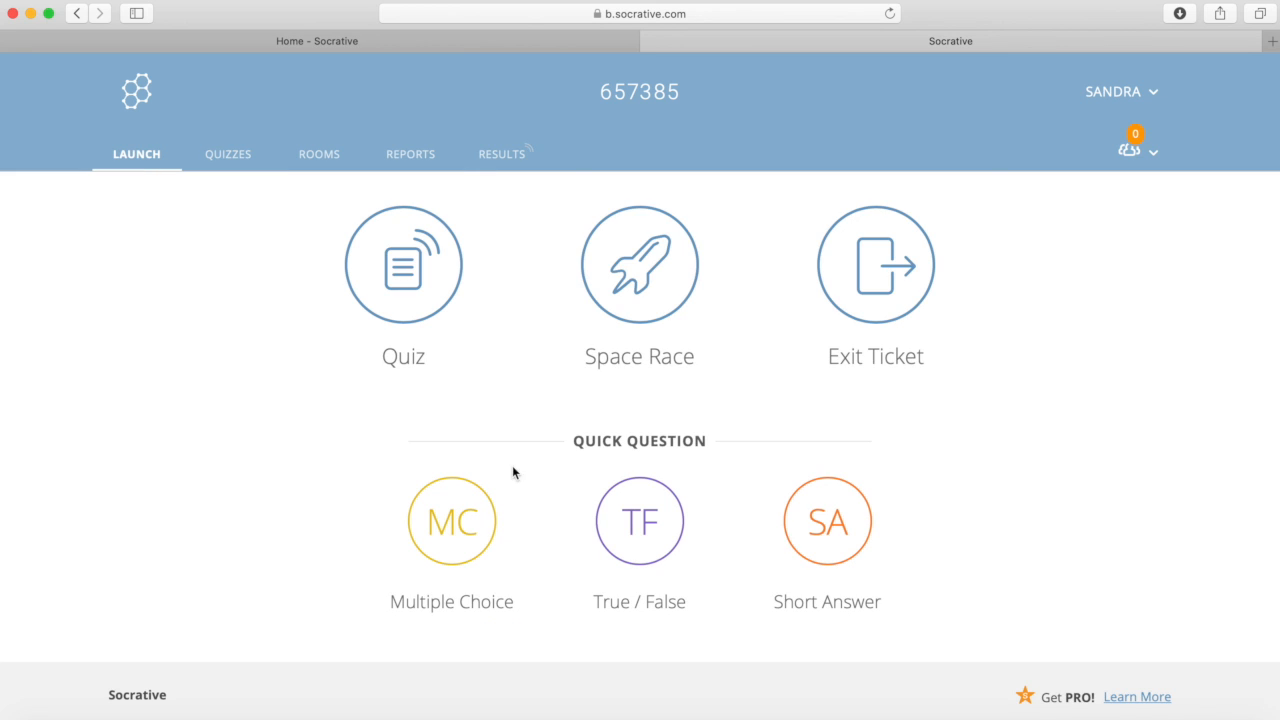
pyautogui.click(472, 575)
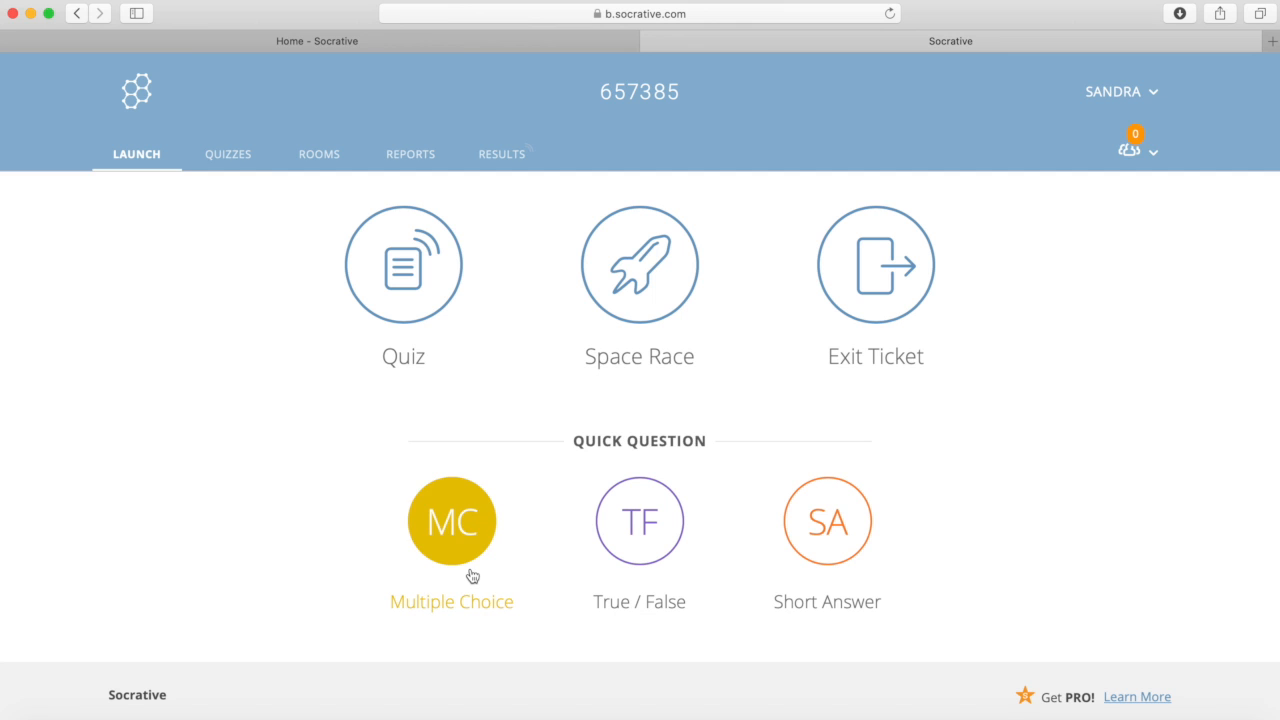
pyautogui.click(235, 158)
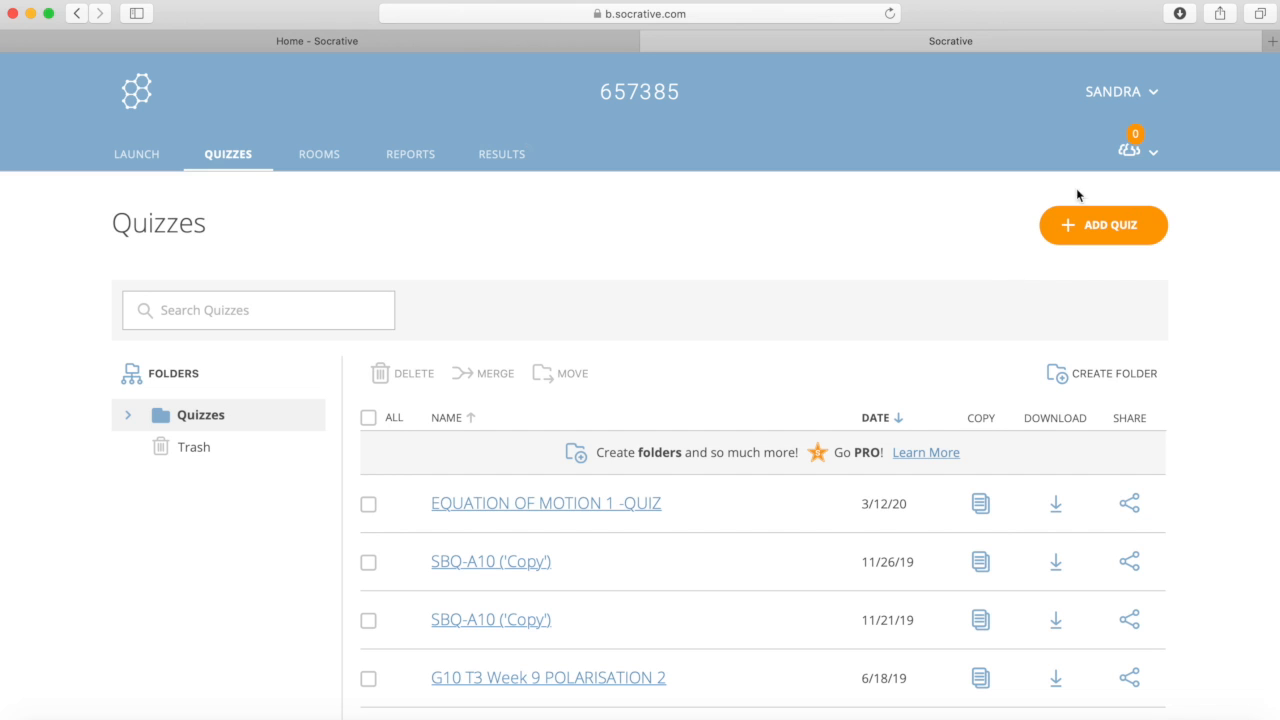
pyautogui.click(1106, 233)
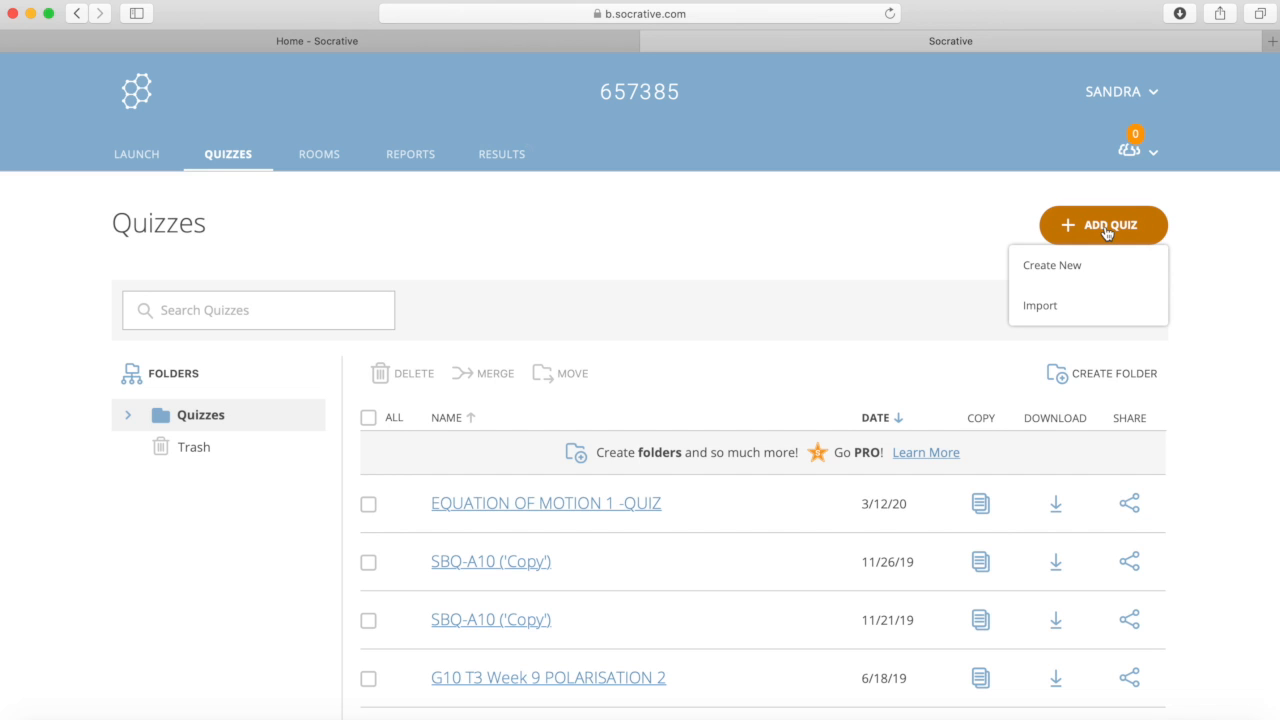
pyautogui.click(1057, 268)
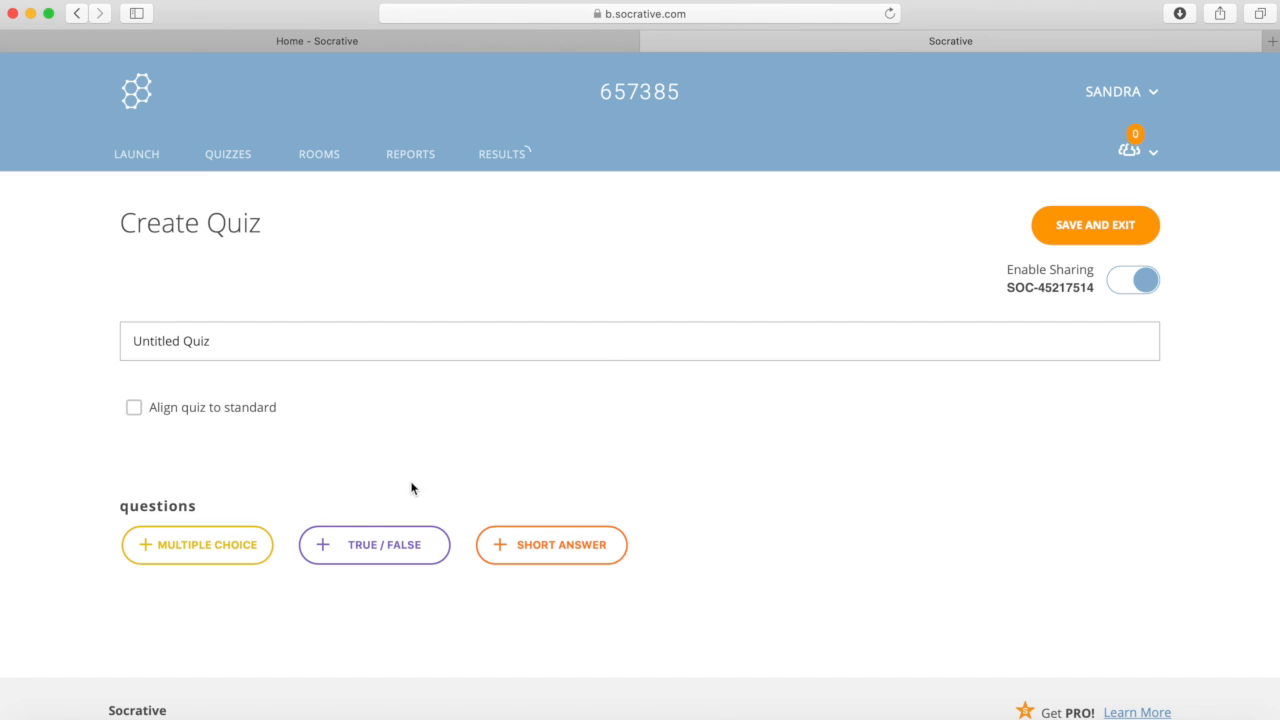
# Step: Add a blank multiple-choice question #1 with empty choices A–E to the Untitled Quiz
pyautogui.scroll(-1, 330, 525)
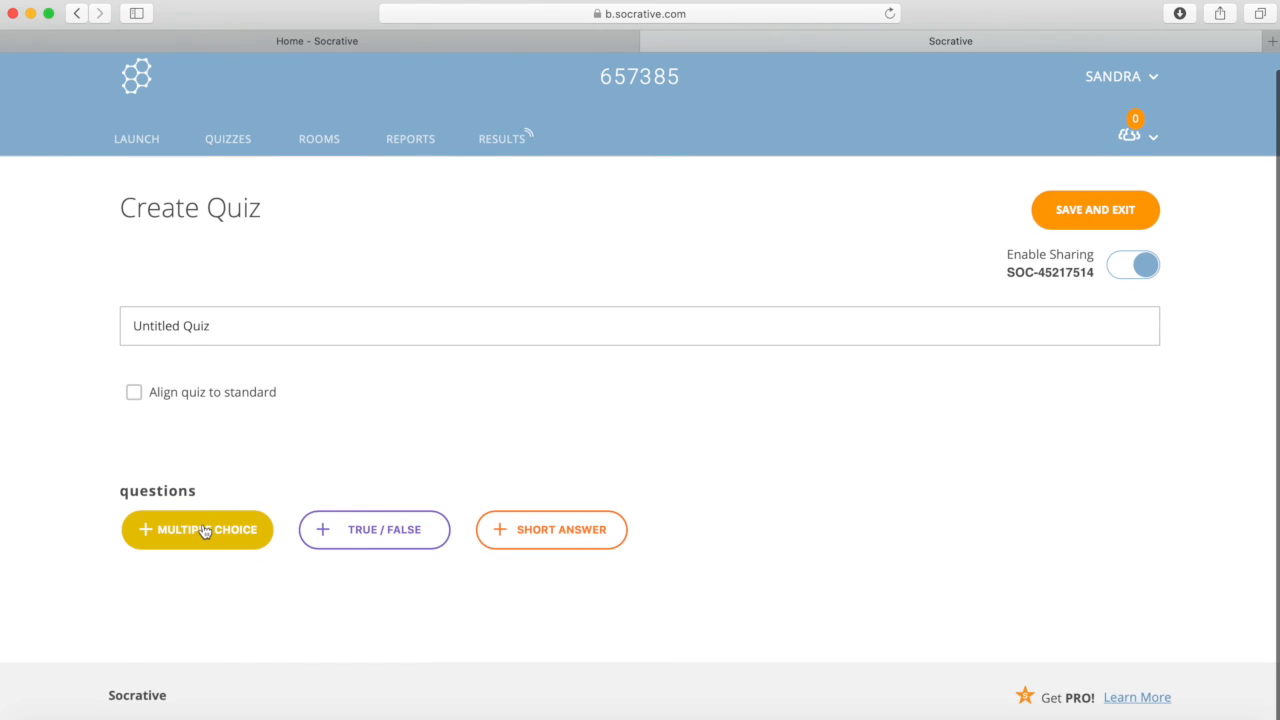
pyautogui.click(203, 530)
pyautogui.scroll(-4, 600, 583)
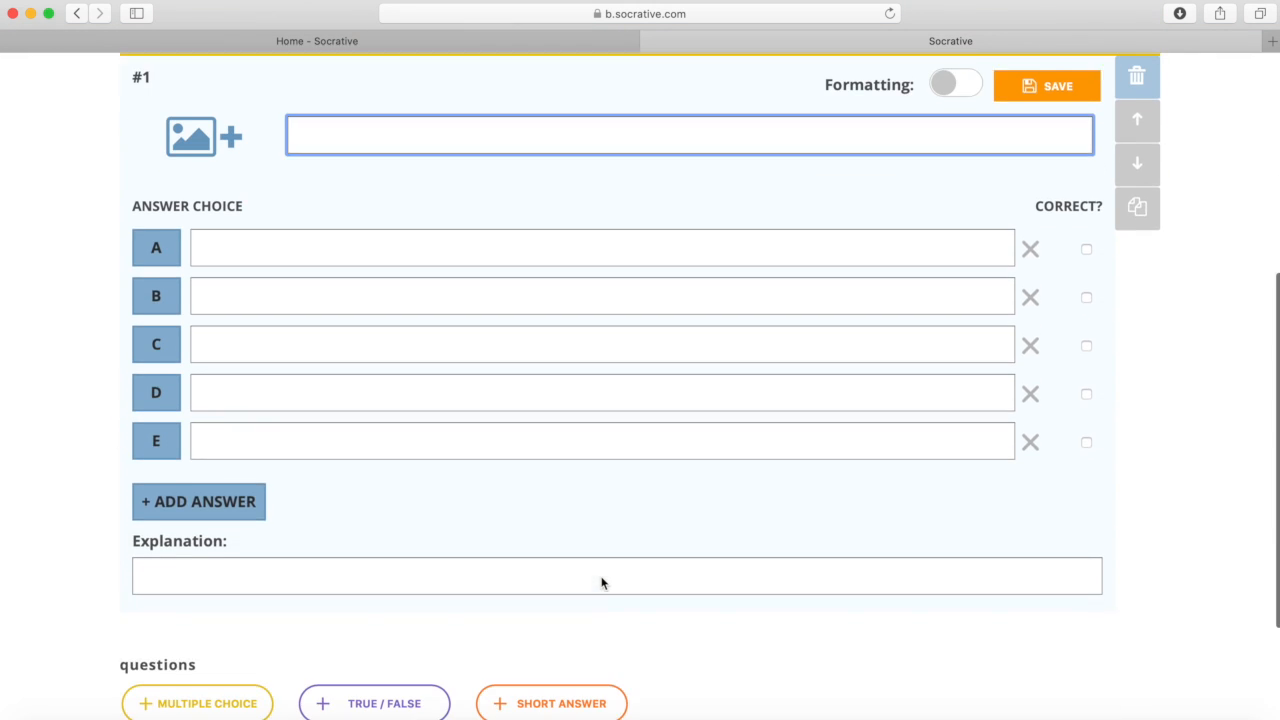
pyautogui.scroll(-1, 601, 583)
pyautogui.scroll(3, 601, 576)
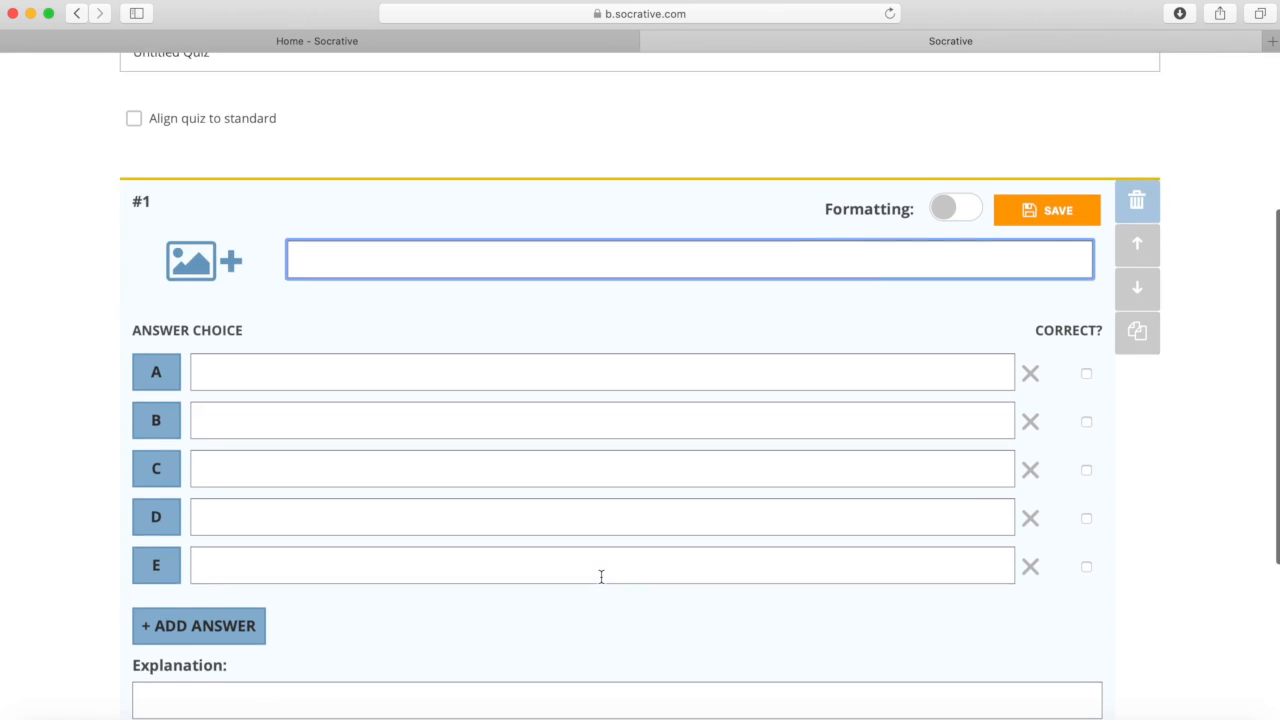
pyautogui.scroll(-1, 601, 580)
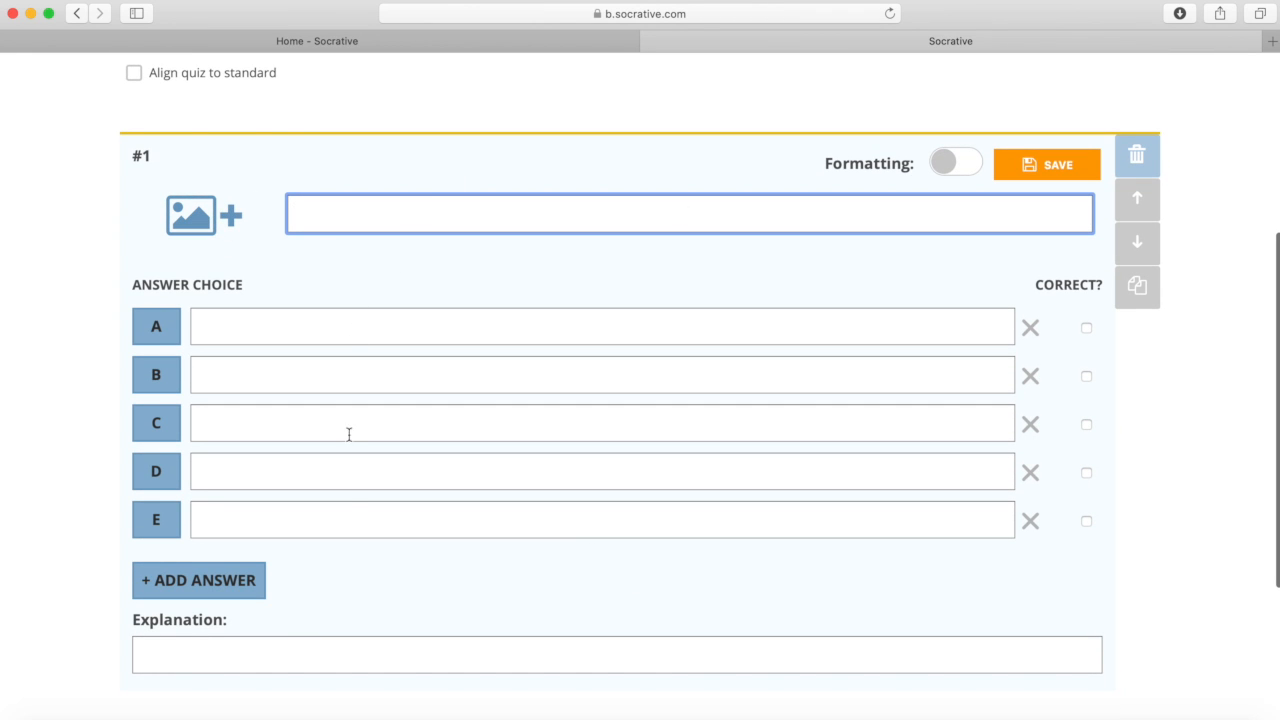
pyautogui.scroll(5, 345, 535)
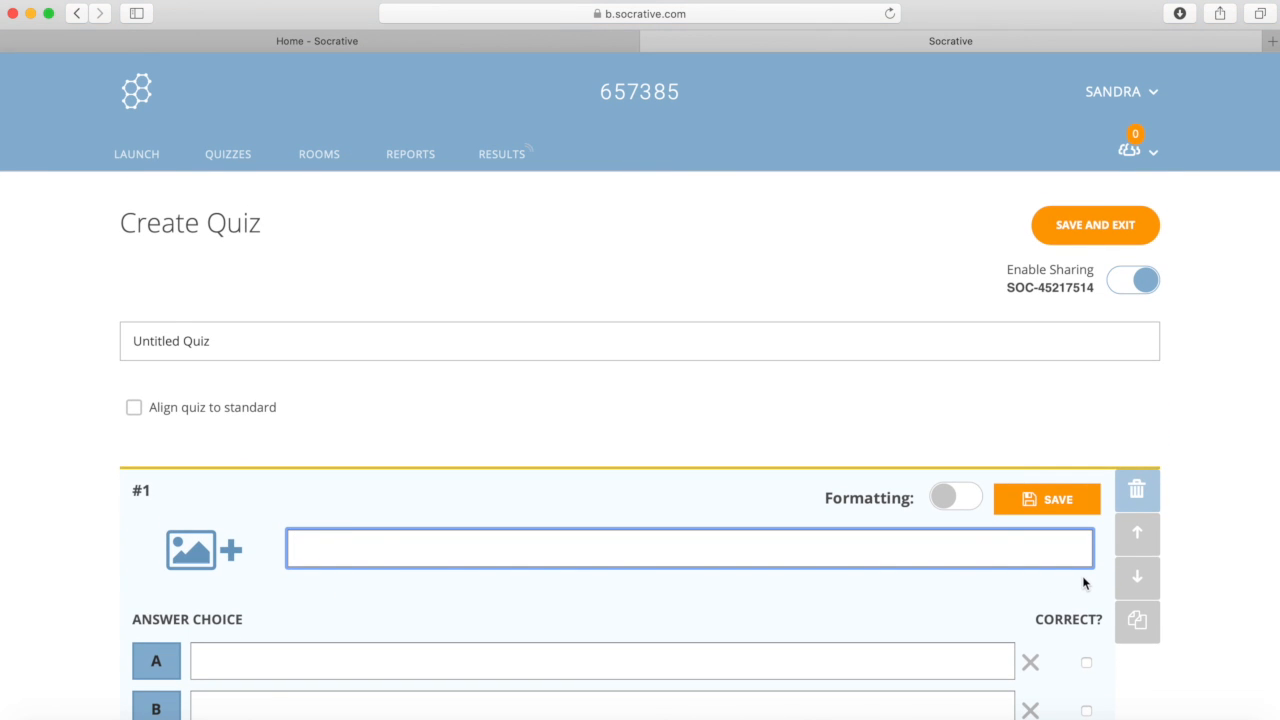
# Step: Abandon the empty Untitled Quiz past the Save and Launch warnings, returning to Quizzes
pyautogui.click(1092, 232)
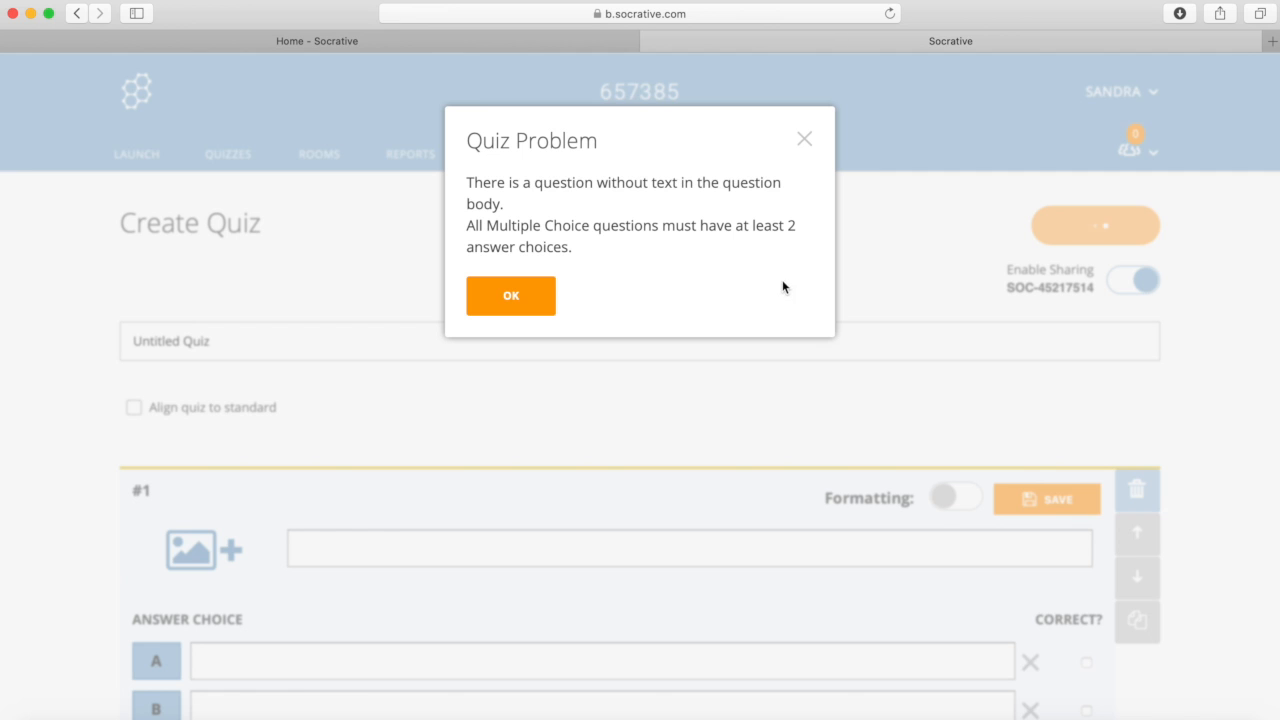
pyautogui.click(523, 297)
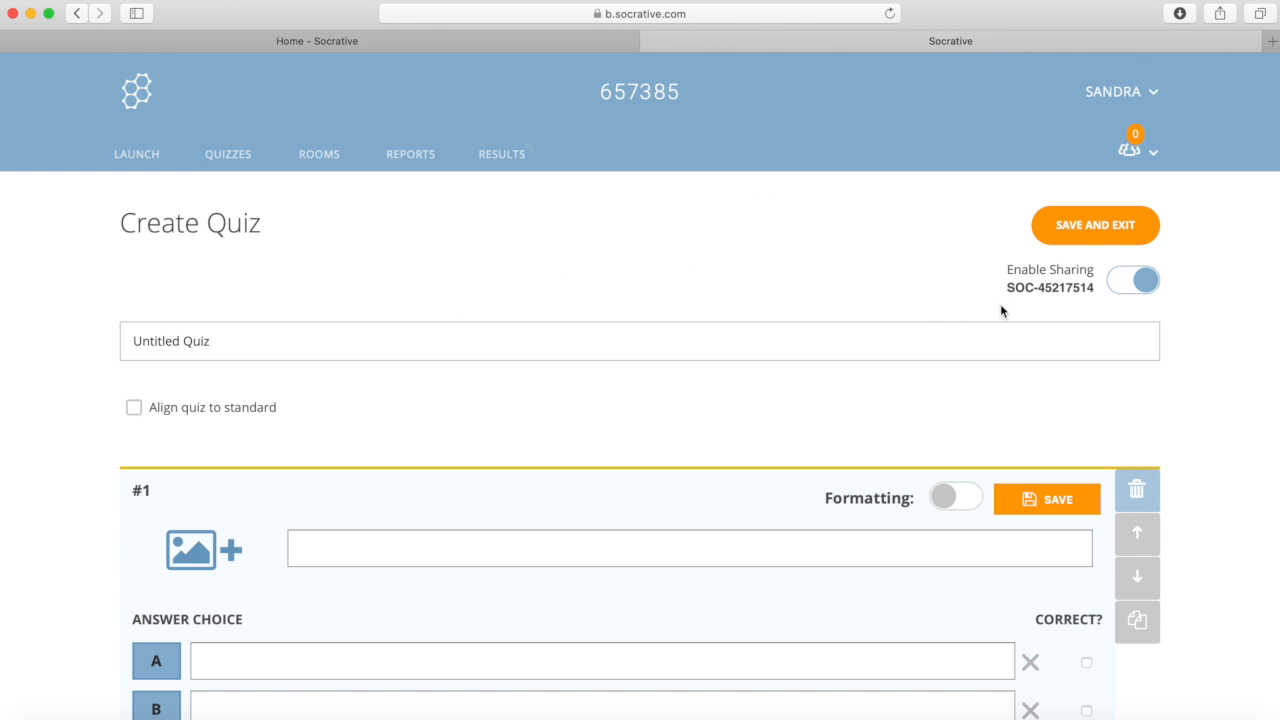
pyautogui.scroll(-5, 1003, 498)
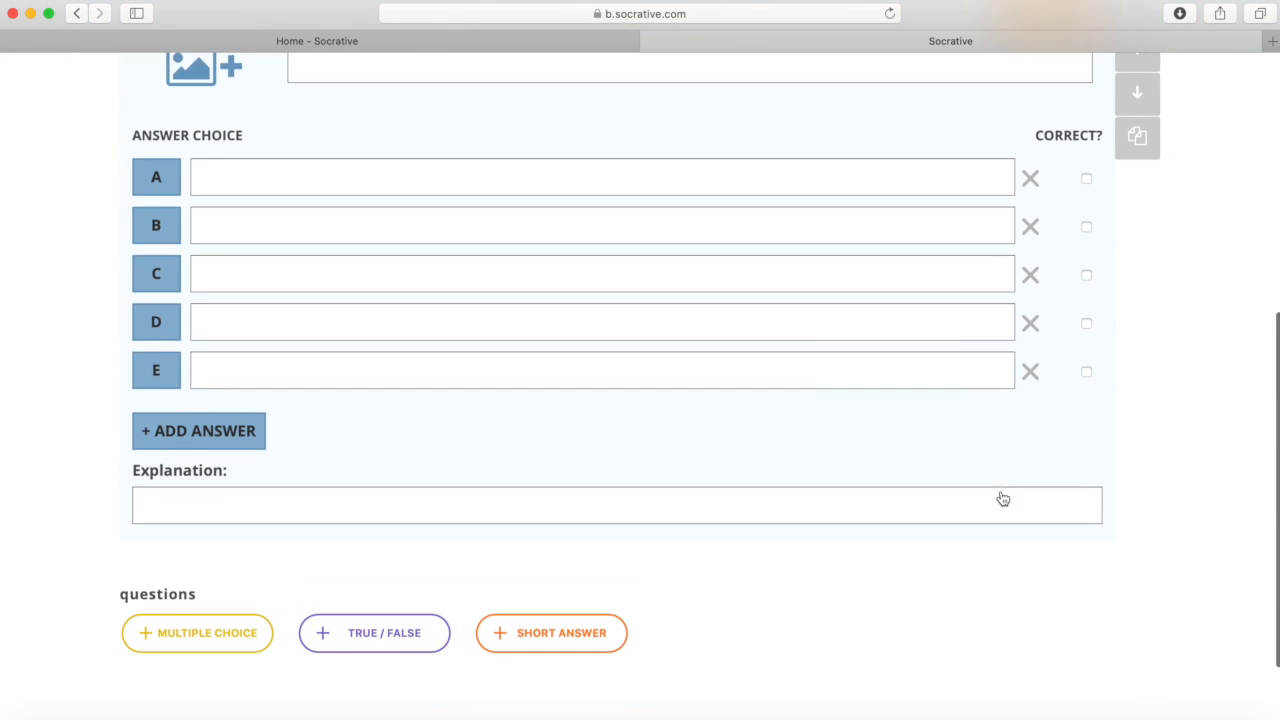
pyautogui.scroll(5, 714, 568)
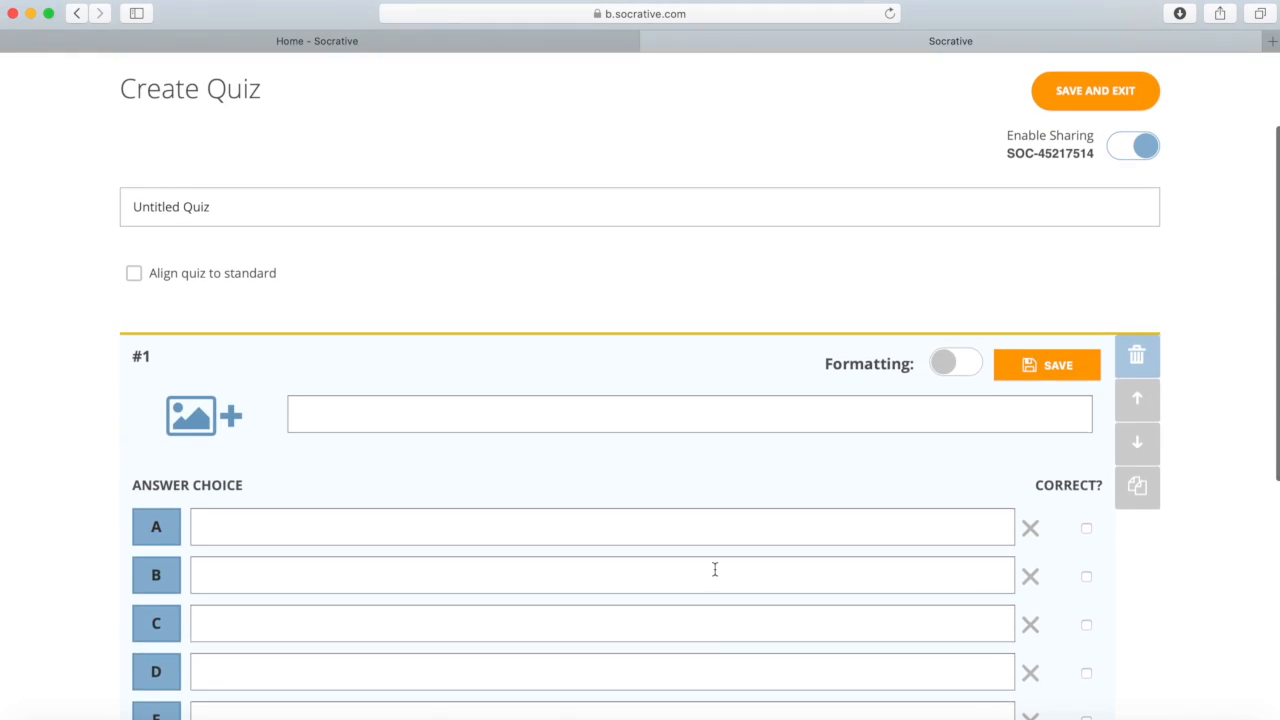
pyautogui.scroll(3, 714, 568)
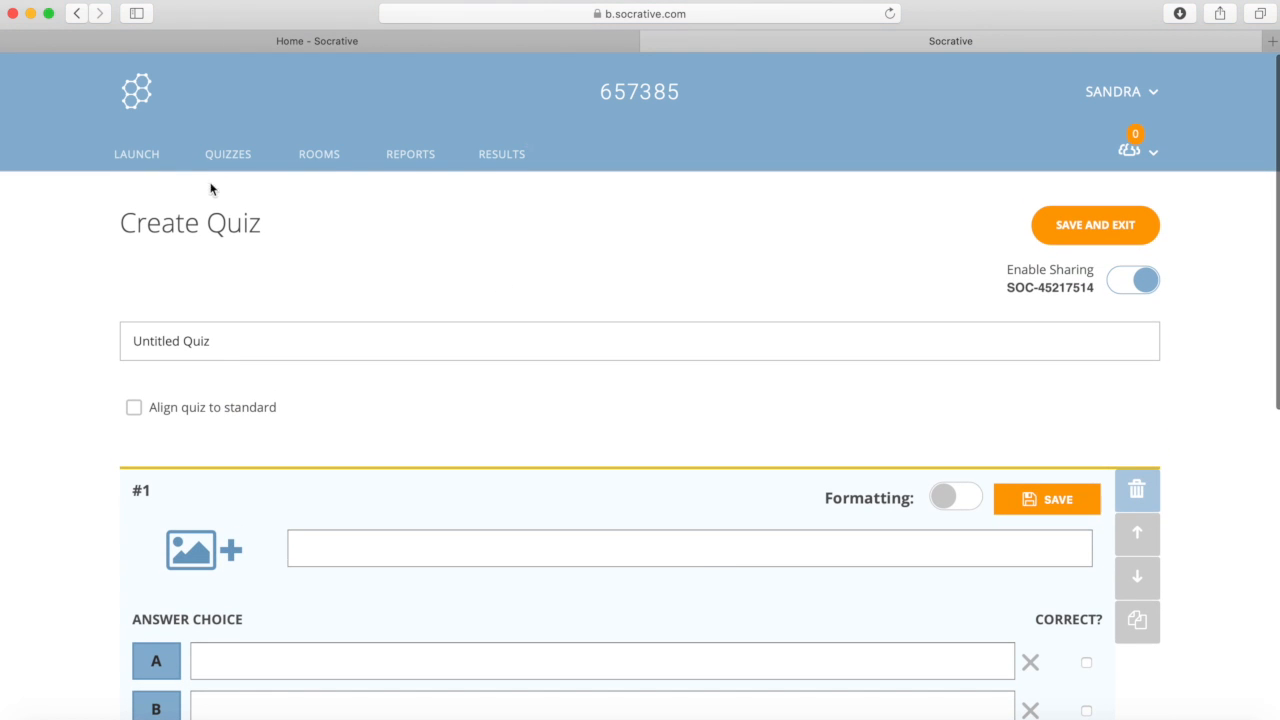
pyautogui.click(133, 157)
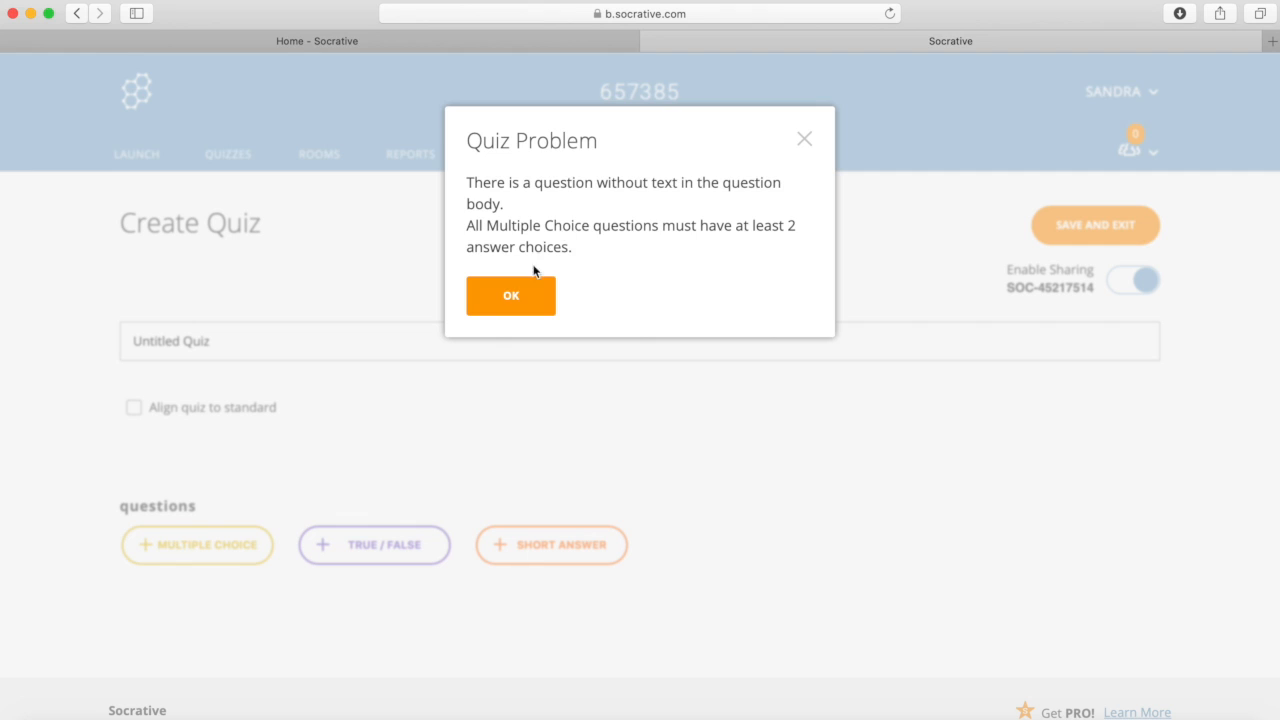
pyautogui.click(523, 295)
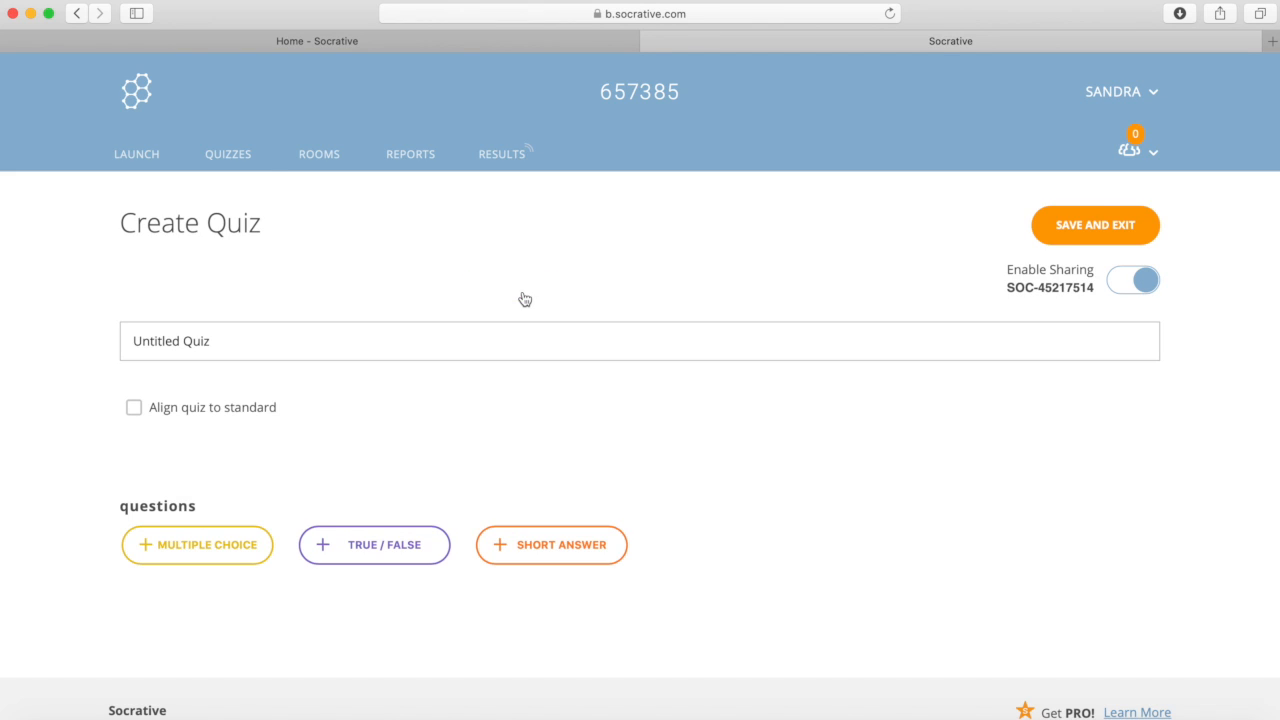
pyautogui.click(240, 160)
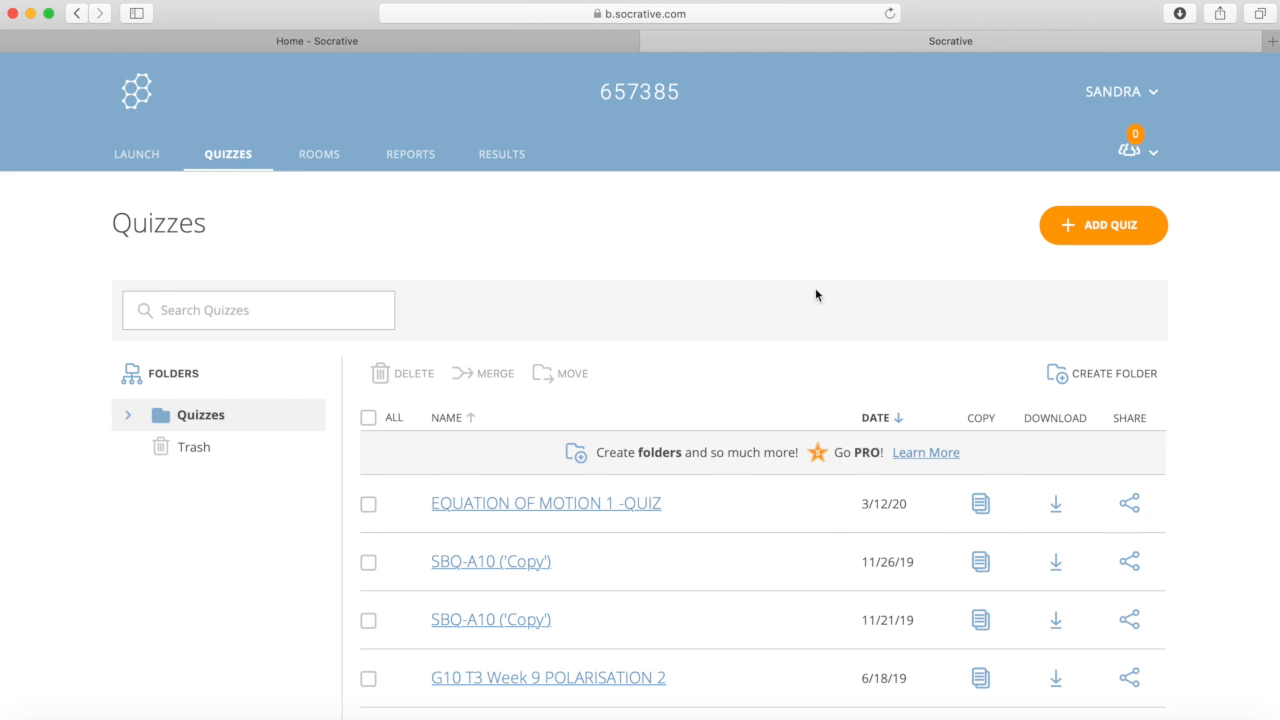
# Step: Open the Import Quiz dialog from Add Quiz and focus the SOC number field
pyautogui.click(1094, 232)
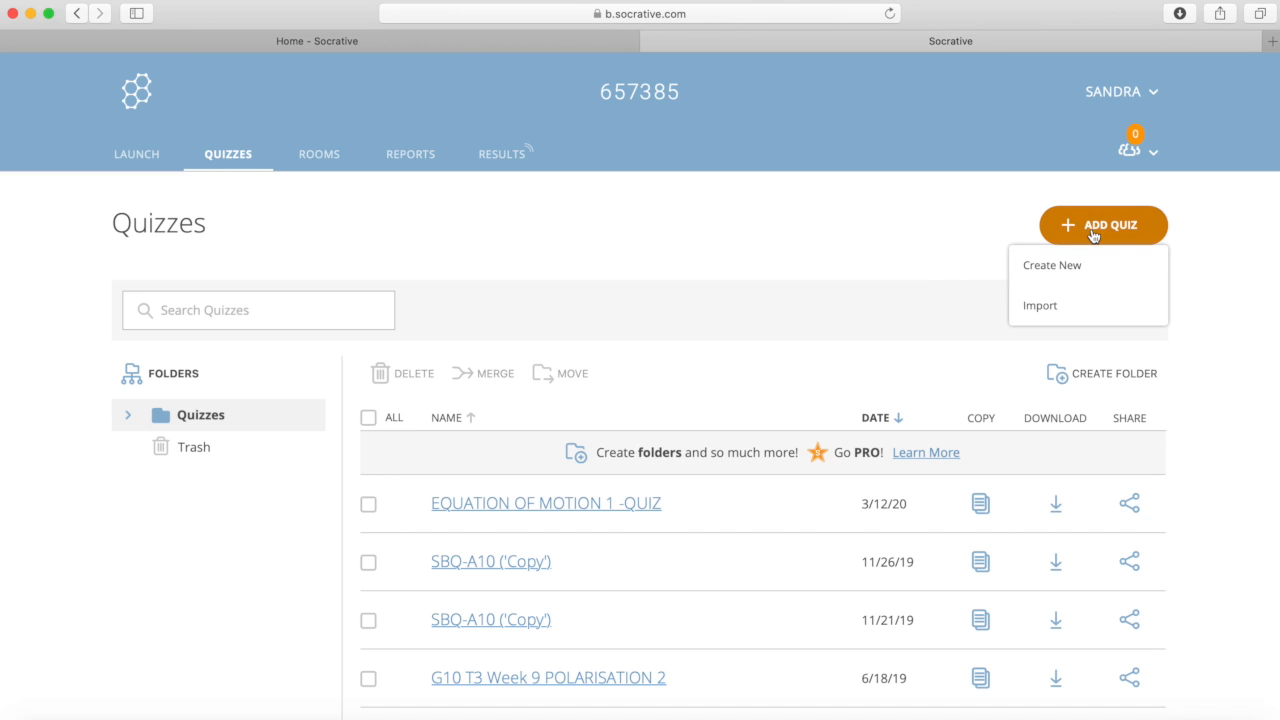
pyautogui.click(1046, 309)
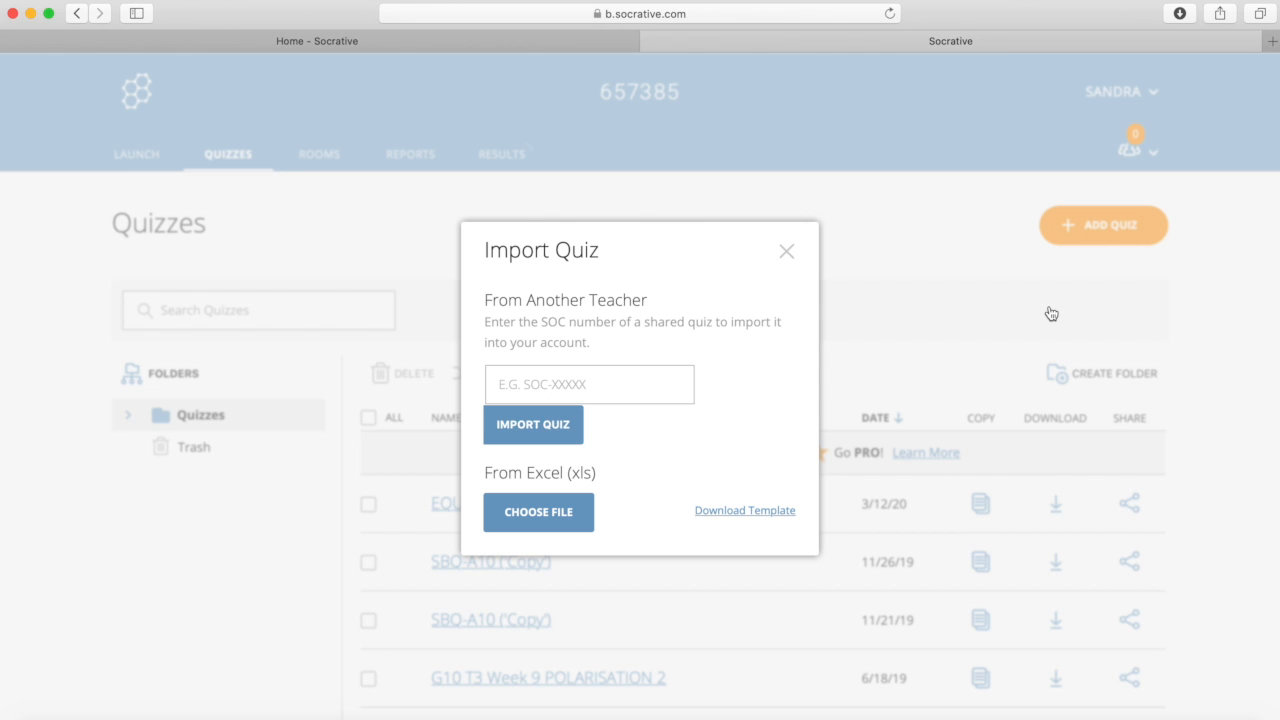
pyautogui.click(535, 388)
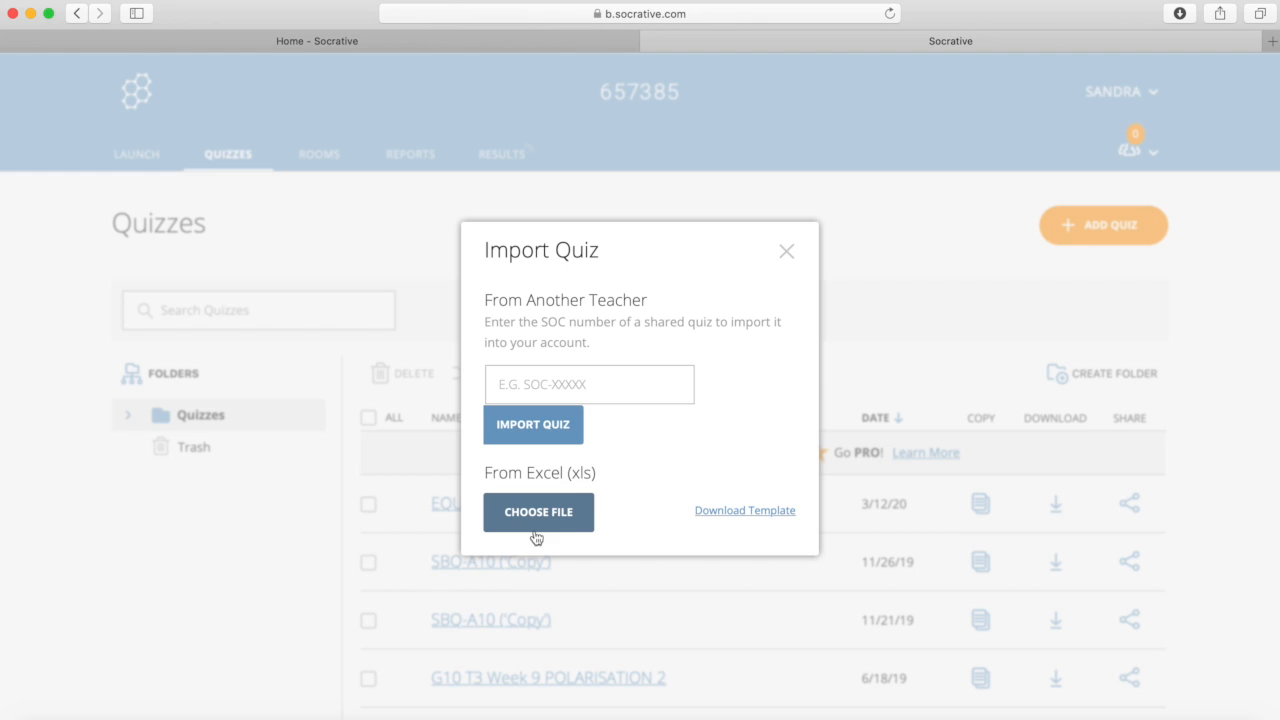
# Step: Move the browser aside and open socrativeQuizTemplate.xlsx from the desktop in Excel
pyautogui.moveTo(255, 16); pyautogui.dragTo(422, 14)
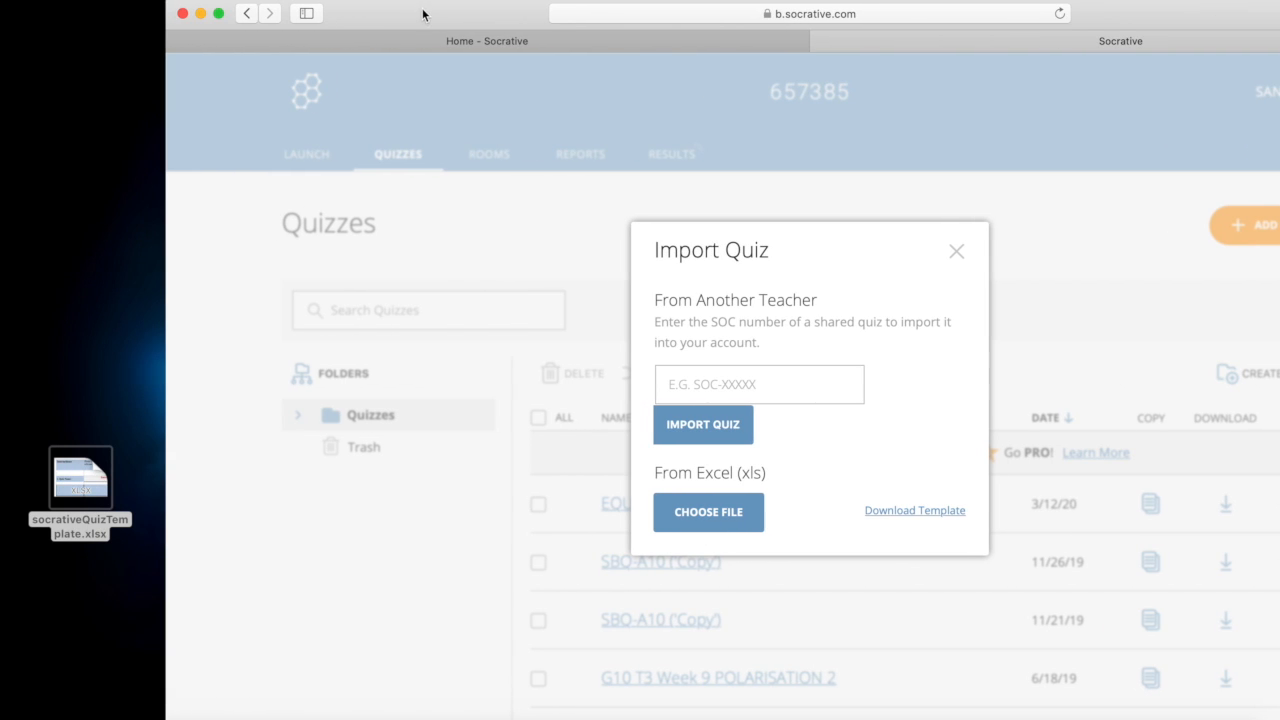
pyautogui.click(84, 468)
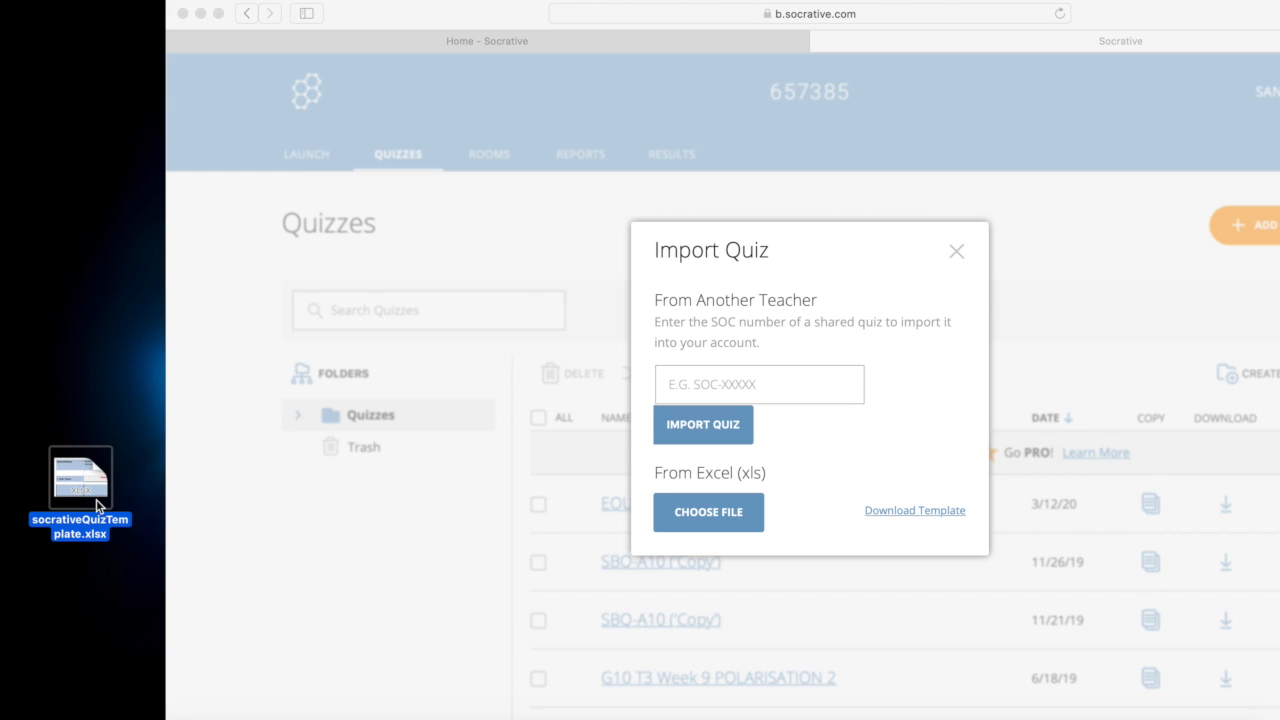
pyautogui.doubleClick(97, 503)
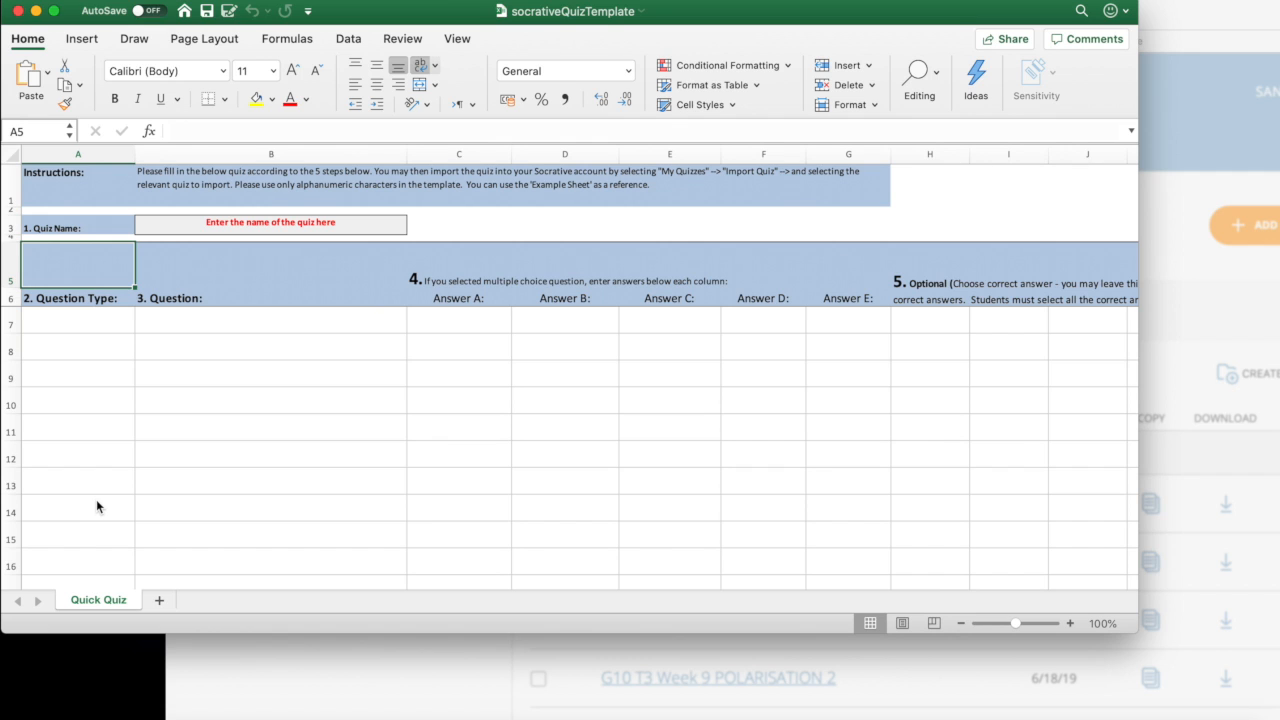
# Step: Set the first question type in cell A7 to Multiple choice
pyautogui.click(208, 227)
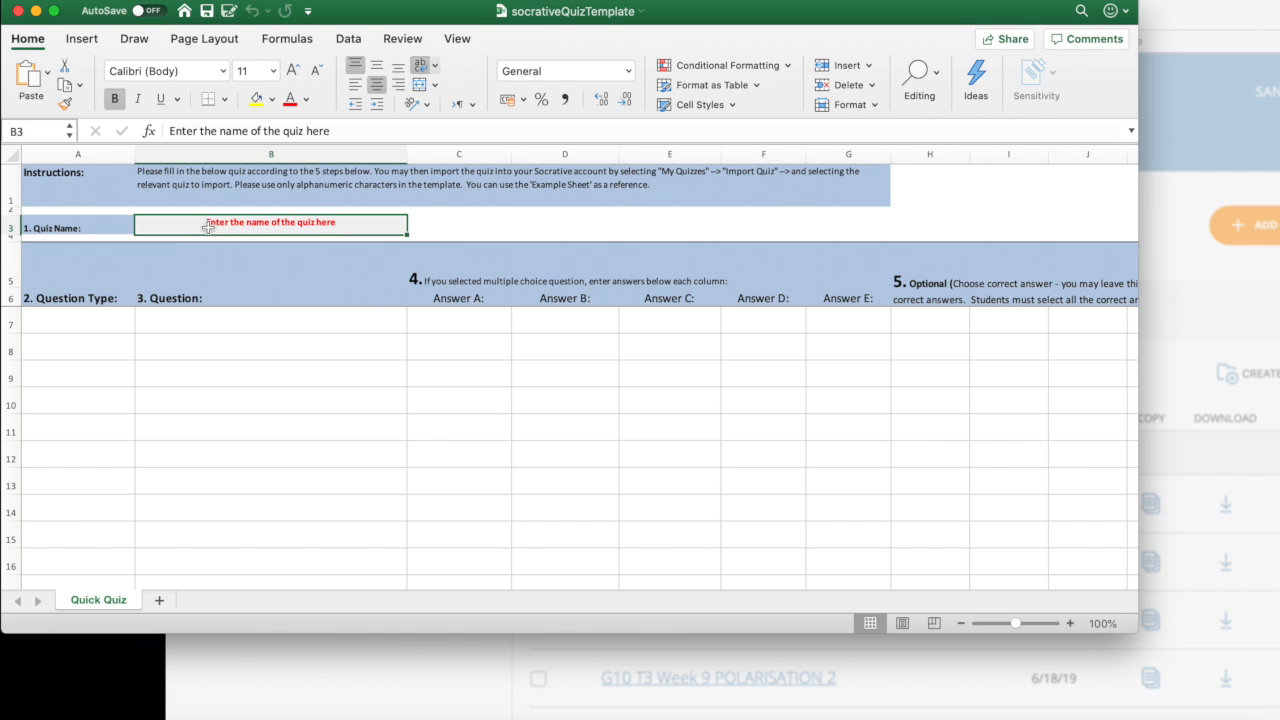
pyautogui.click(86, 326)
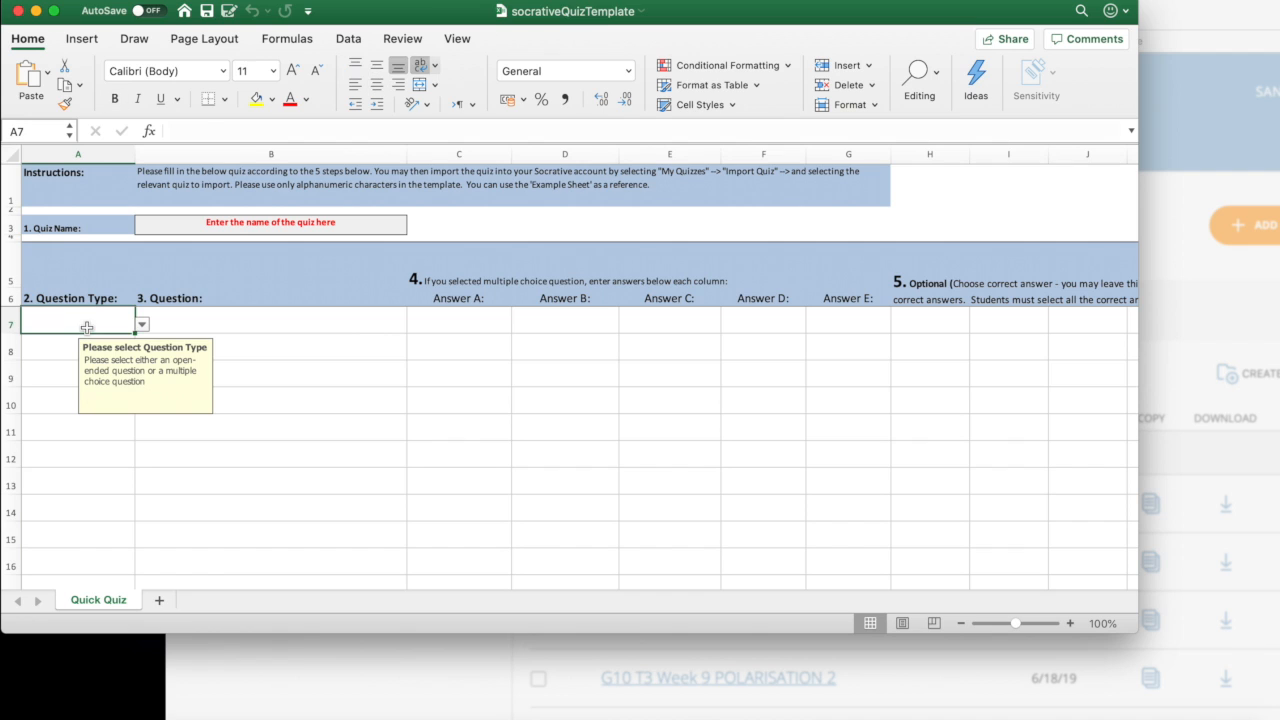
pyautogui.click(142, 324)
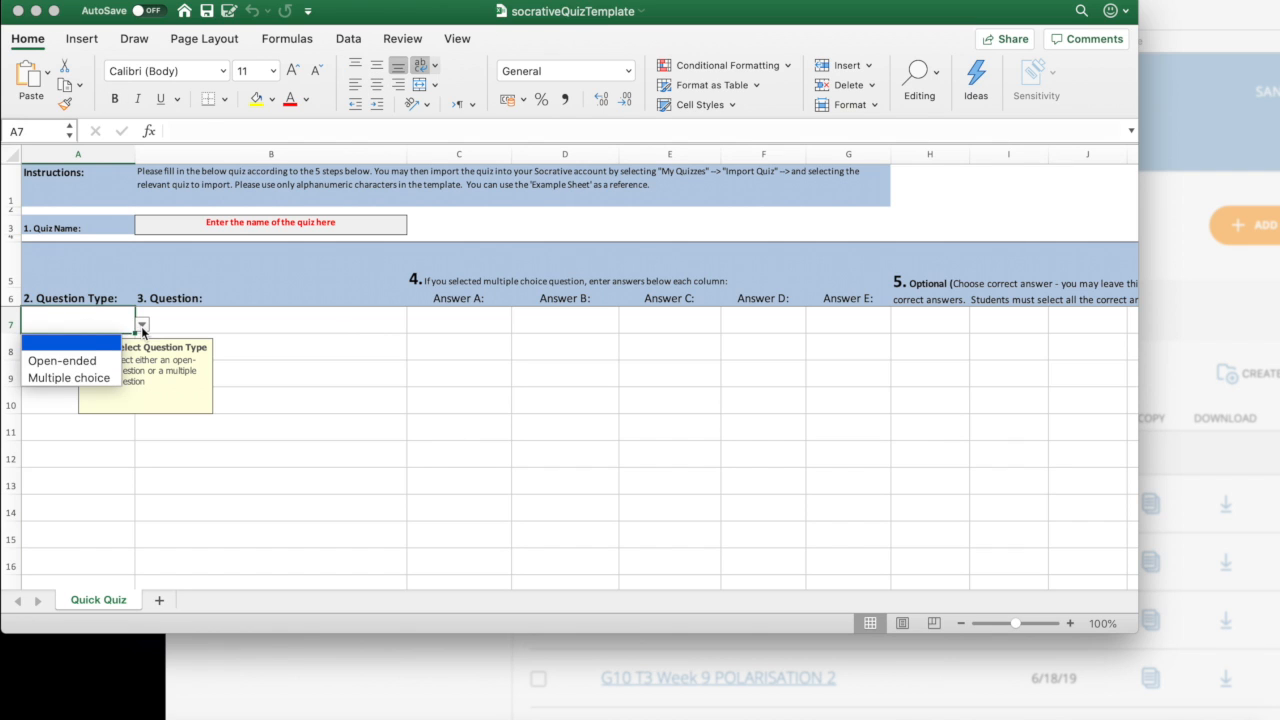
pyautogui.click(104, 378)
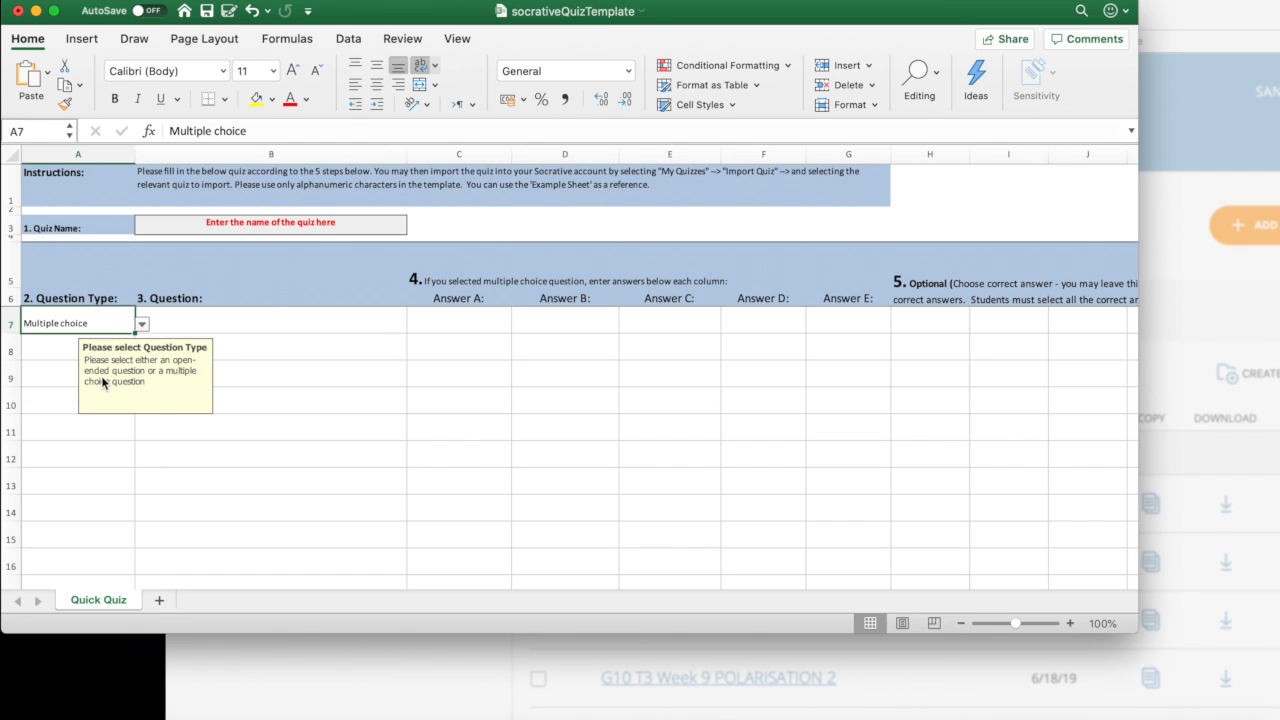
# Step: Browse the question and answer cells B7–H7, viewing H7's A–E correct-answer list without picking
pyautogui.click(277, 318)
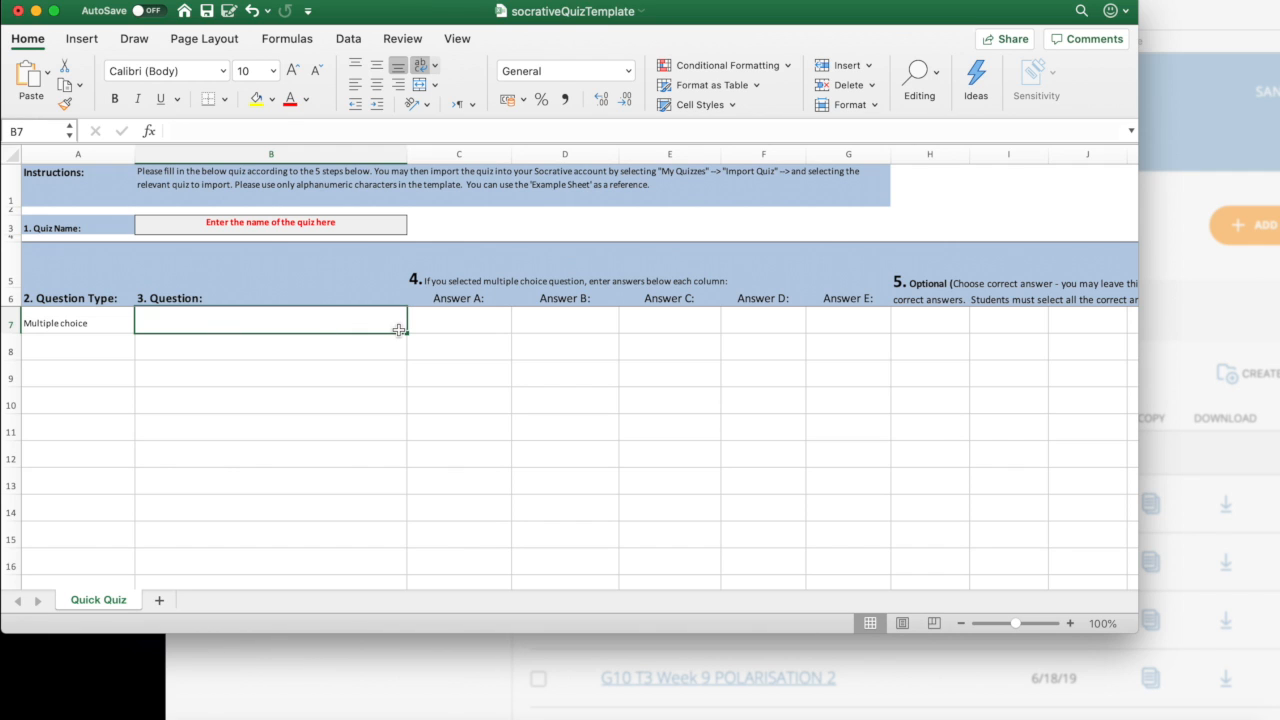
pyautogui.click(463, 325)
pyautogui.click(549, 322)
pyautogui.click(655, 322)
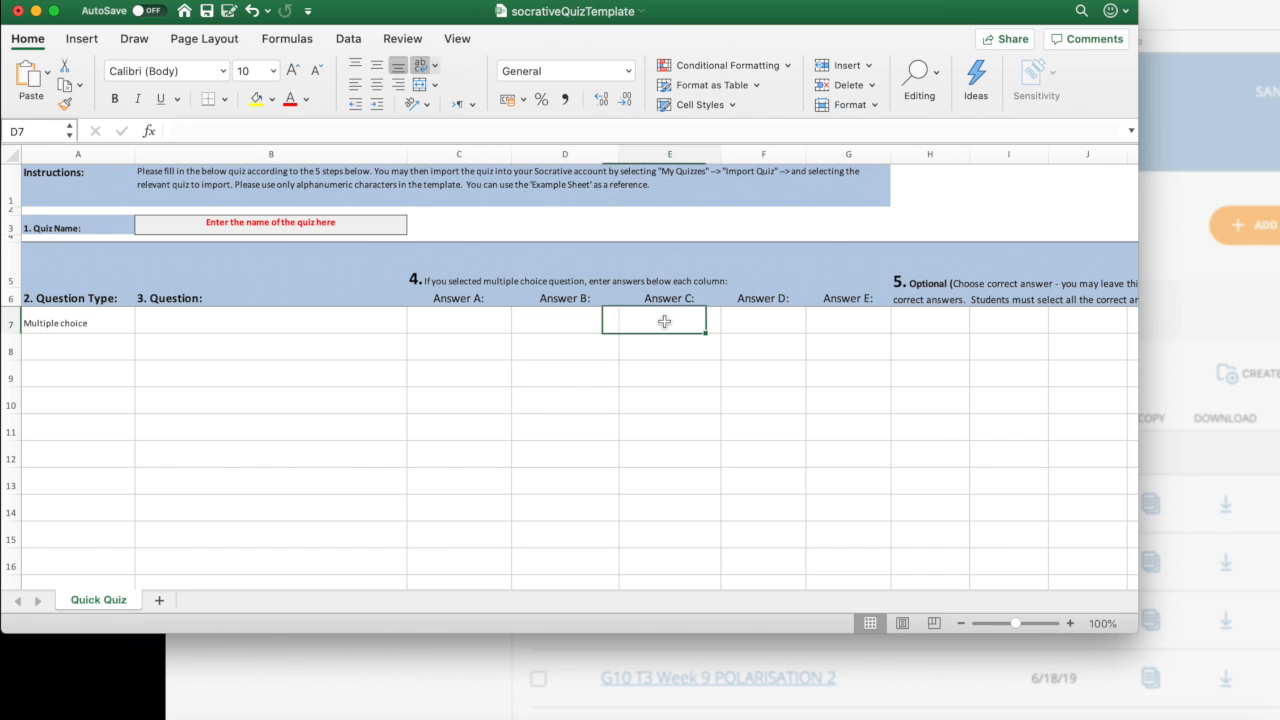
pyautogui.click(784, 316)
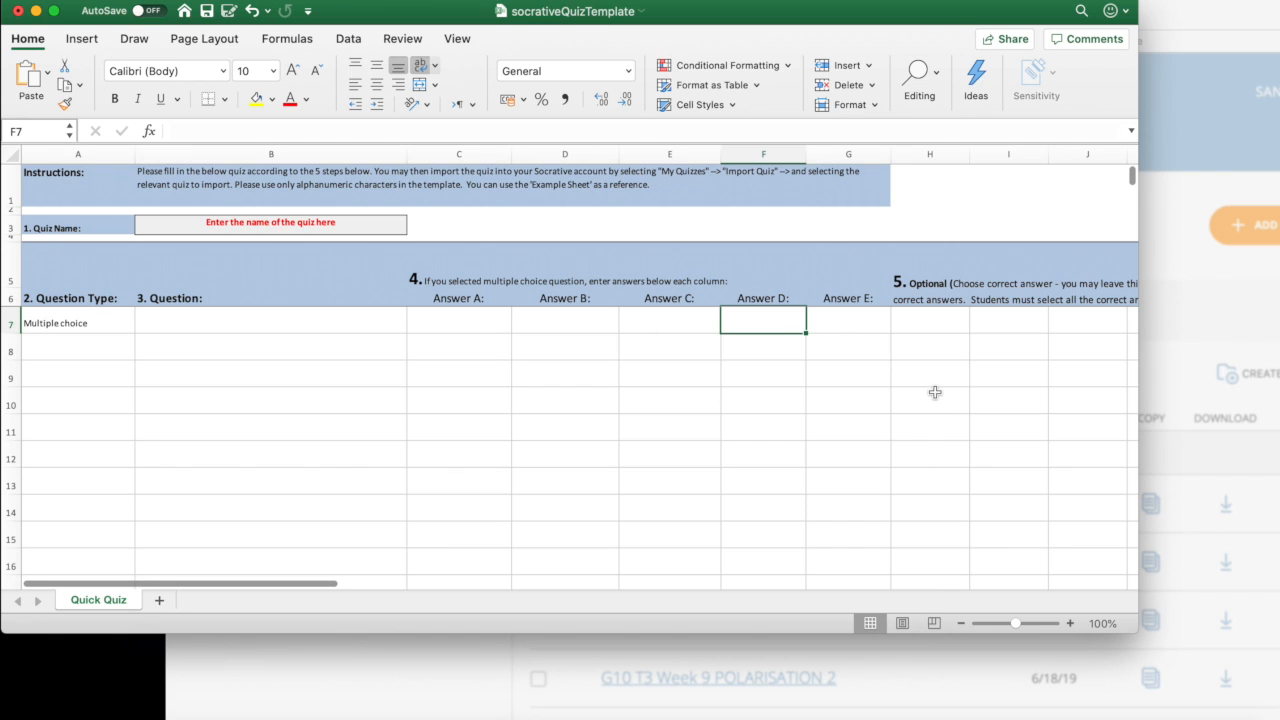
pyautogui.click(921, 320)
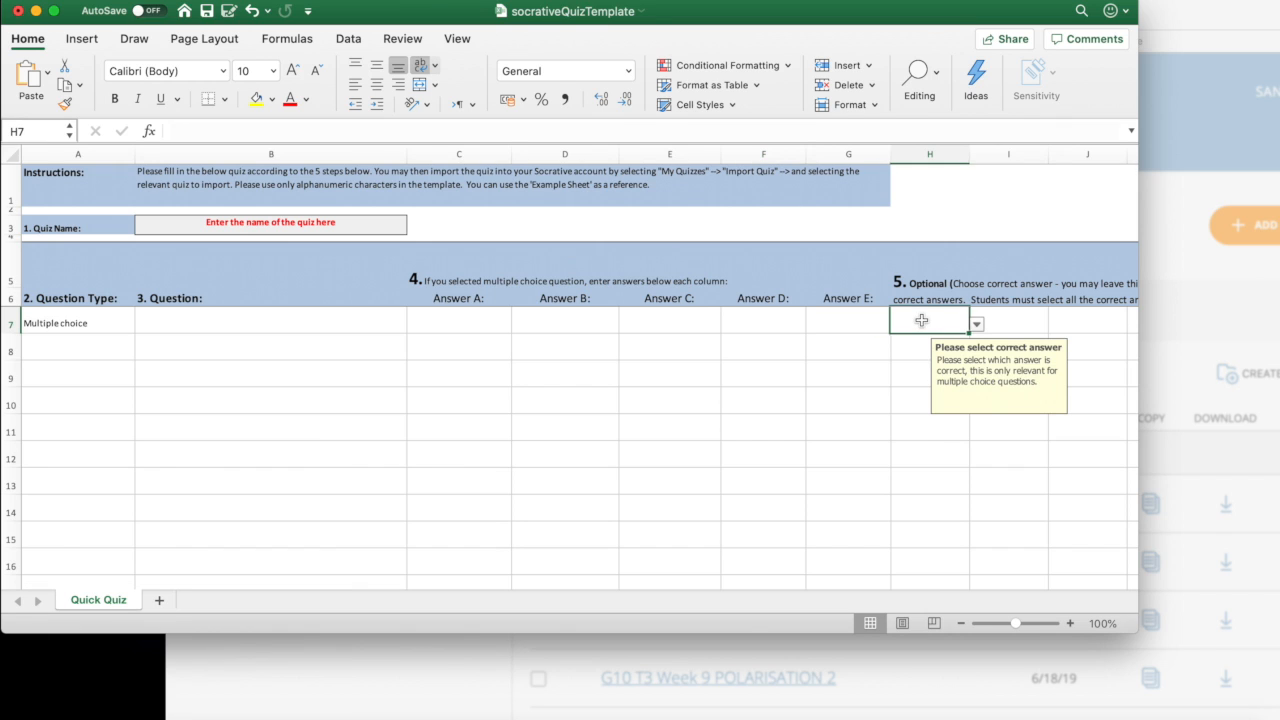
pyautogui.click(976, 324)
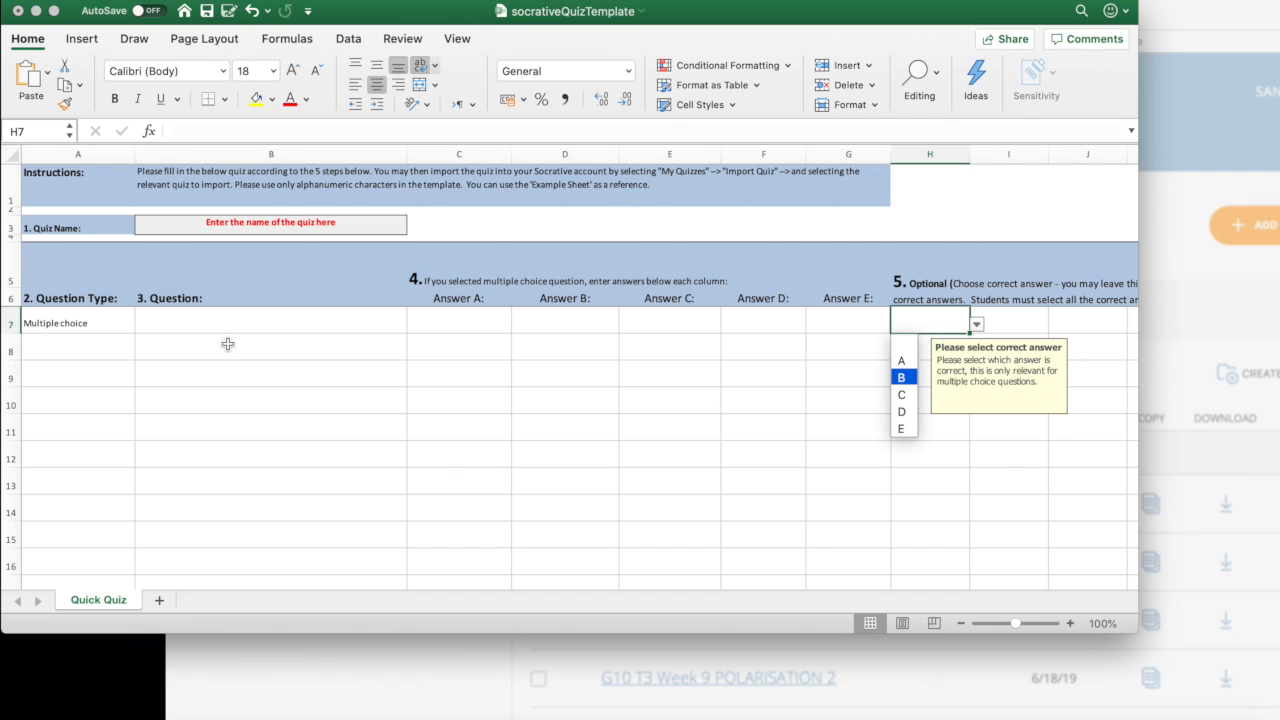
pyautogui.click(205, 324)
pyautogui.click(199, 325)
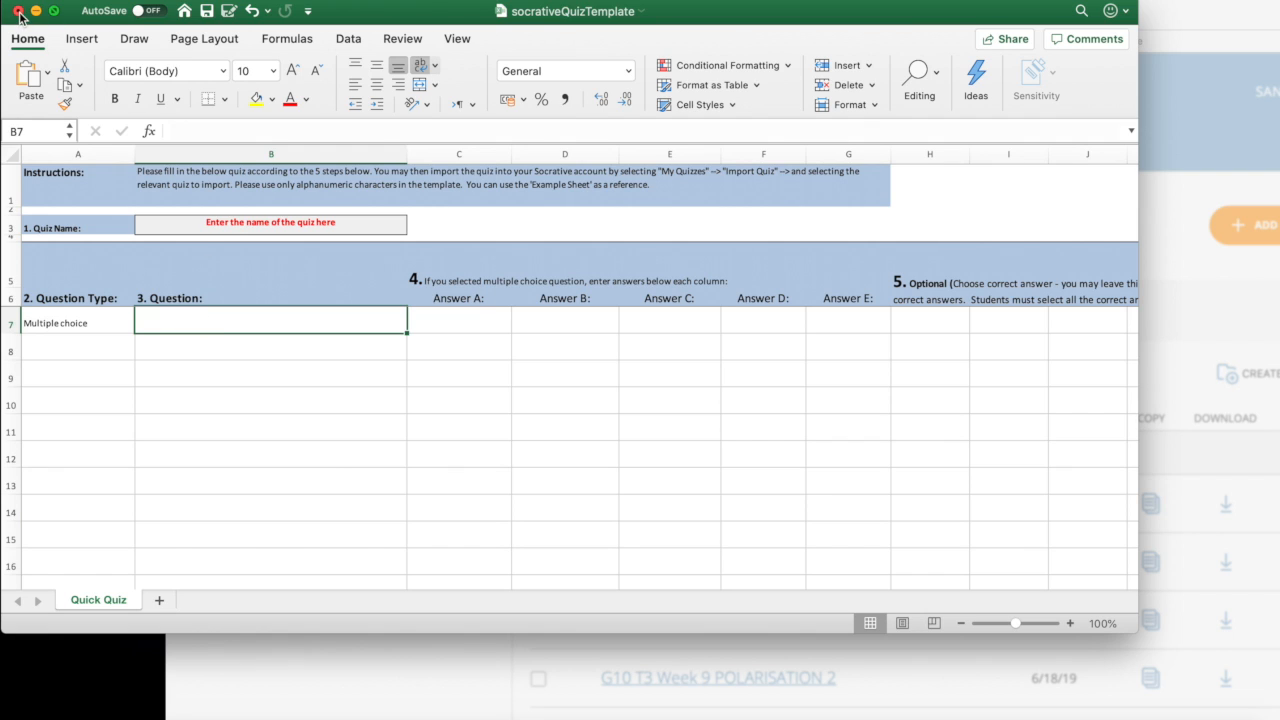
# Step: Close the template workbook, discarding changes with Don't Save
pyautogui.click(609, 10)
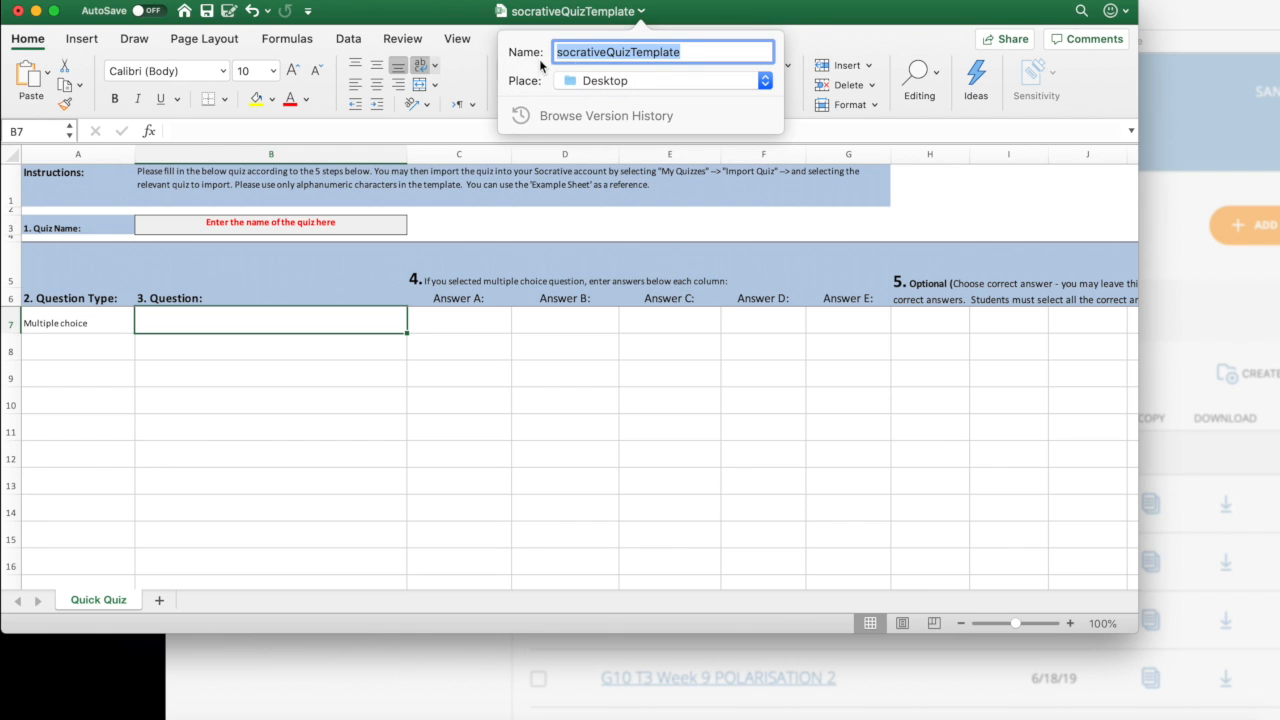
pyautogui.click(682, 16)
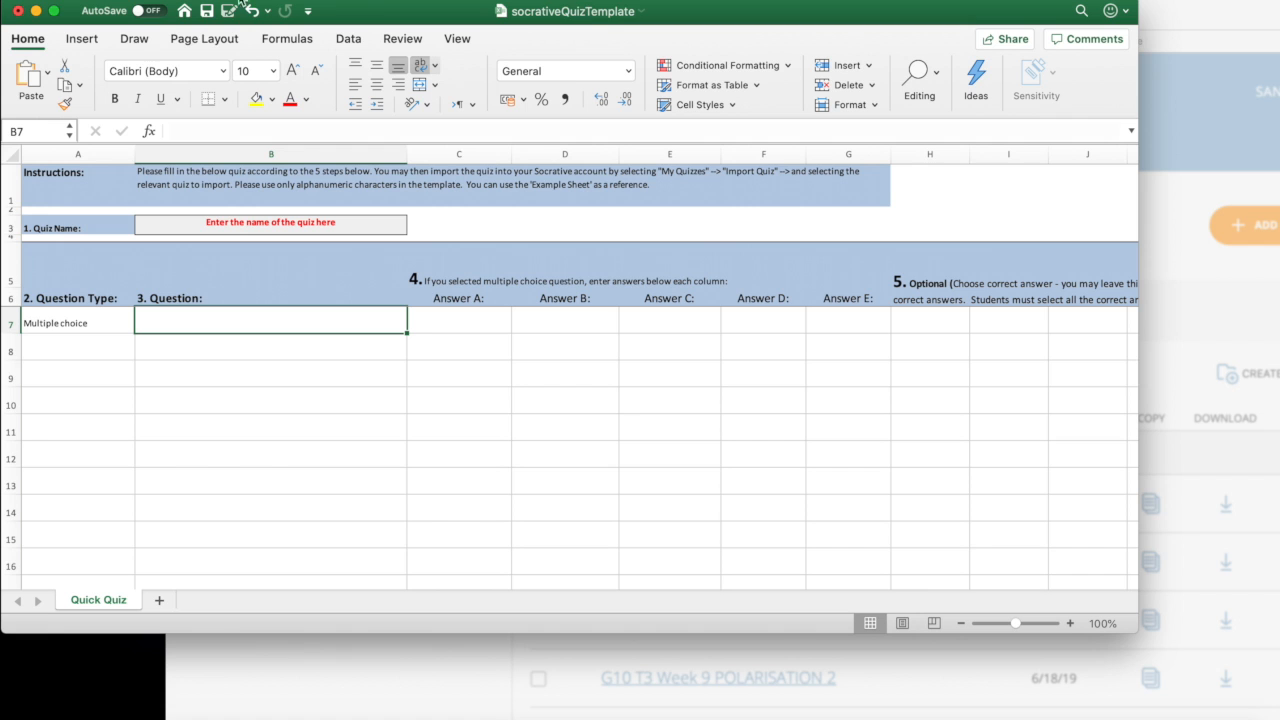
pyautogui.click(18, 10)
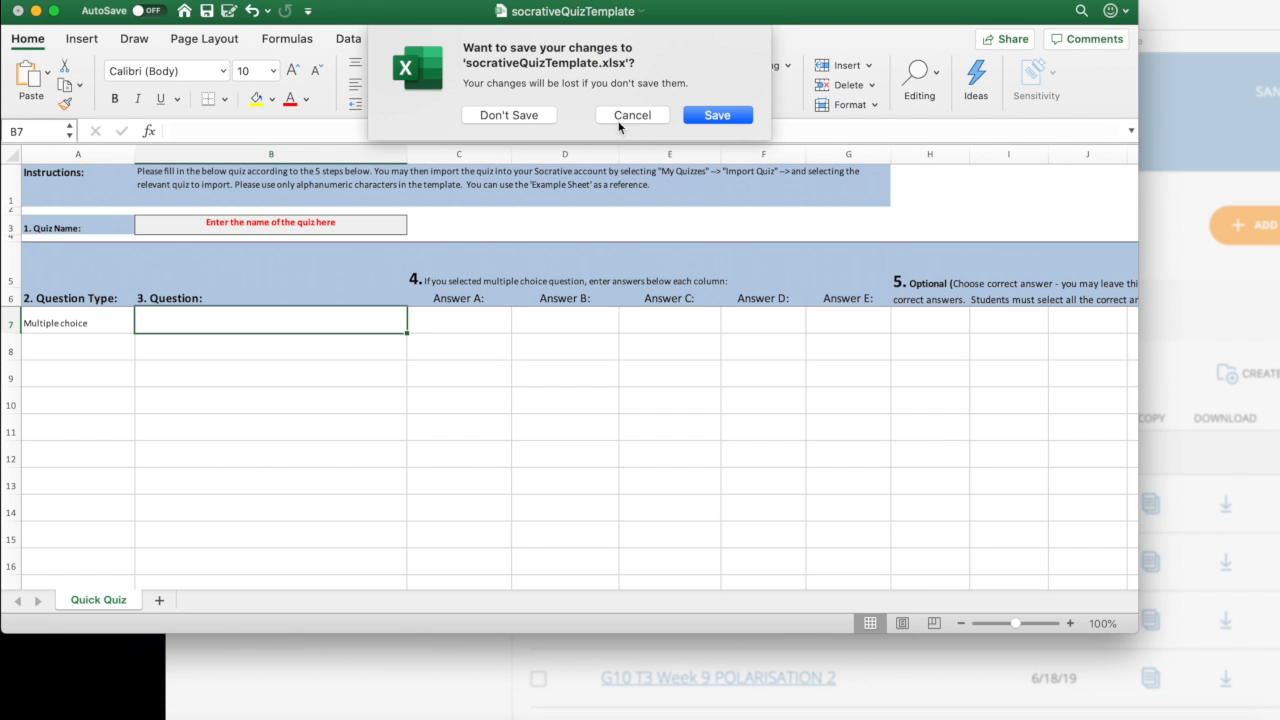
pyautogui.click(536, 115)
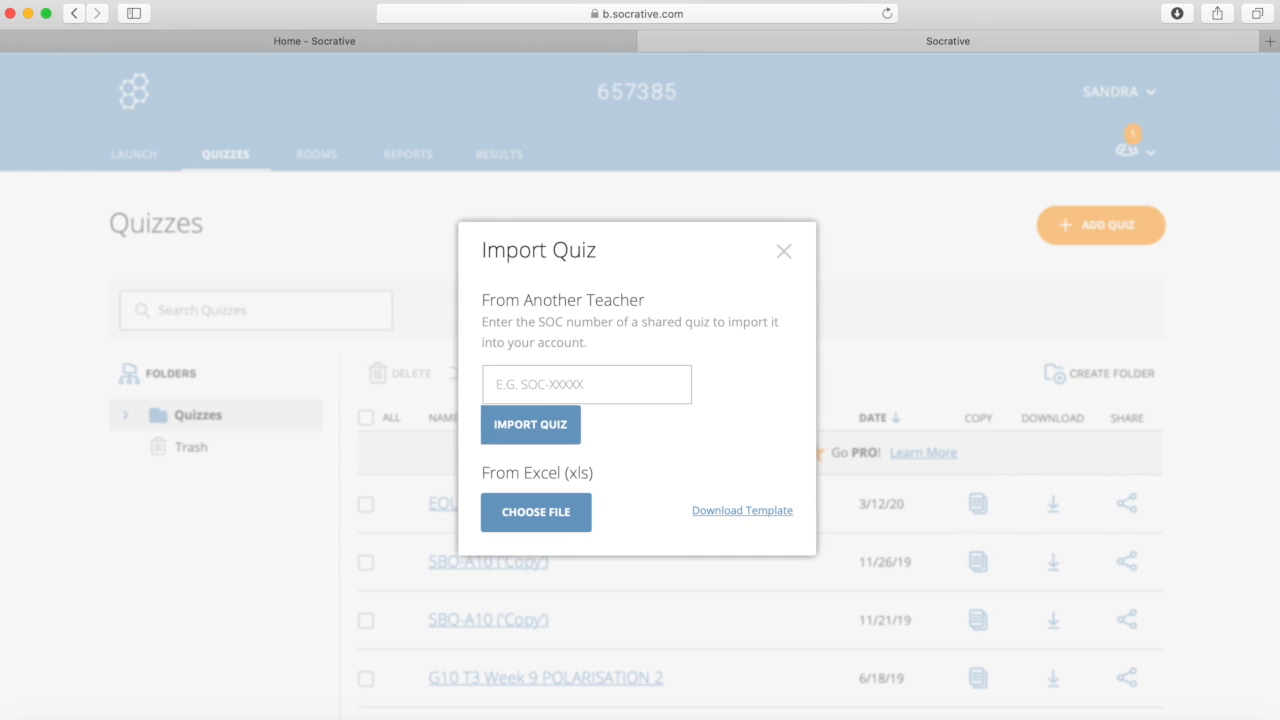
# Step: Import socrativeQuizTemplate.xlsx, get 'The quiz has no questions.', and close the Import Quiz dialog
pyautogui.click(562, 514)
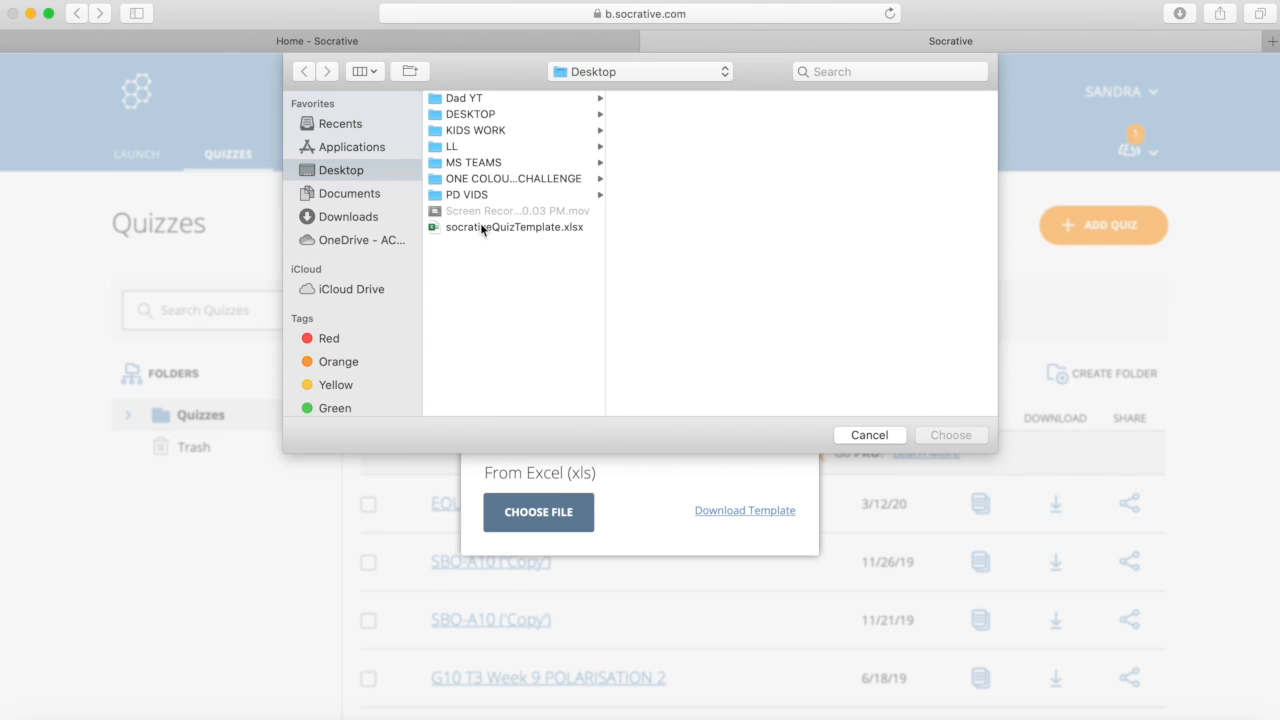
pyautogui.click(482, 228)
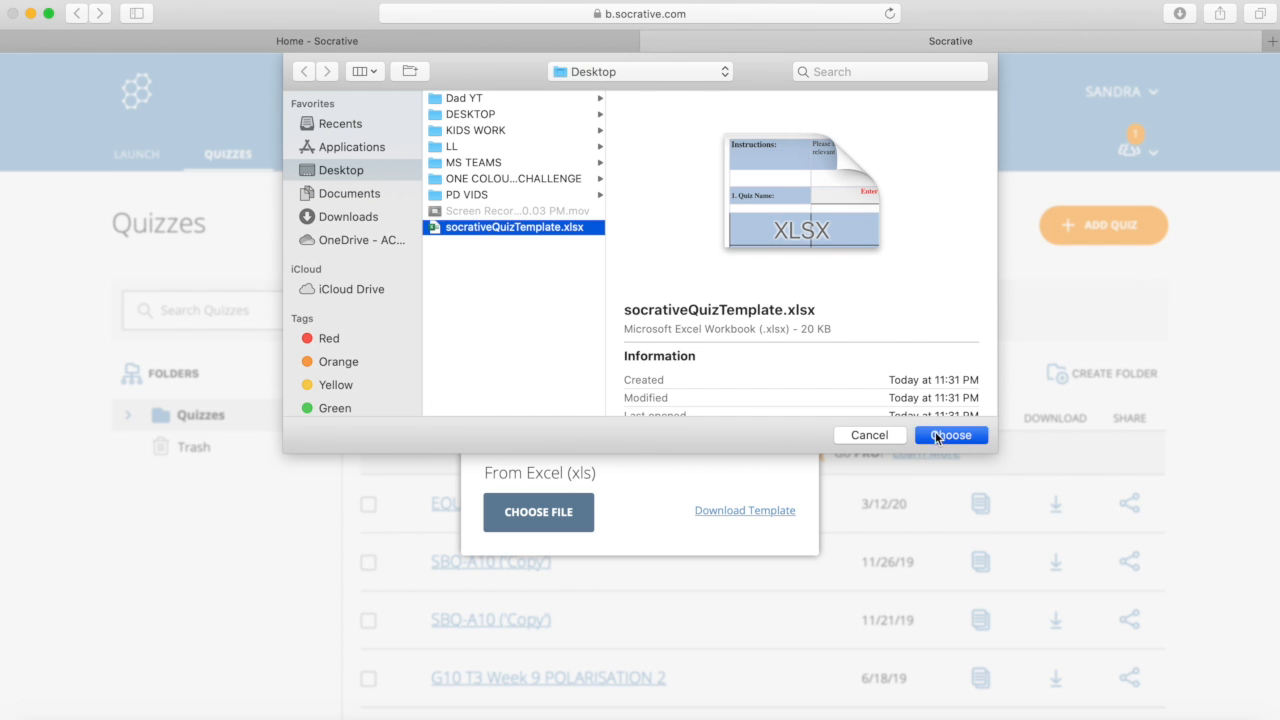
pyautogui.click(936, 434)
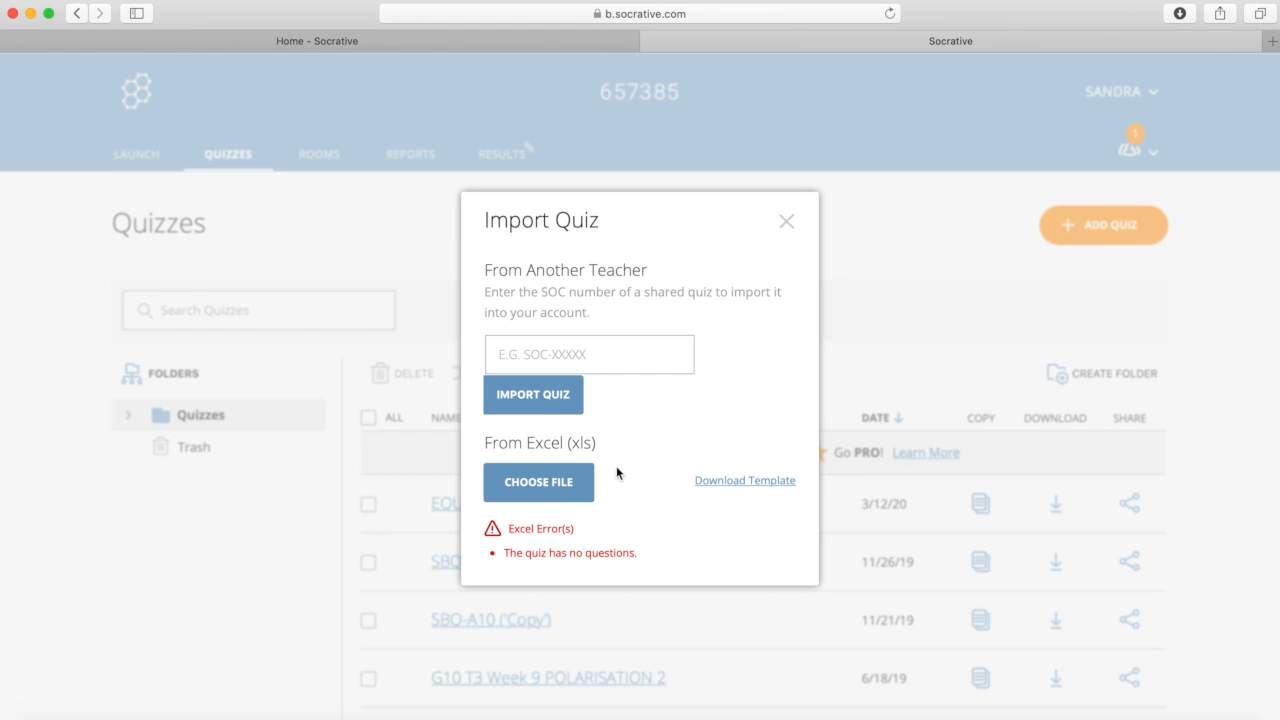
pyautogui.click(787, 222)
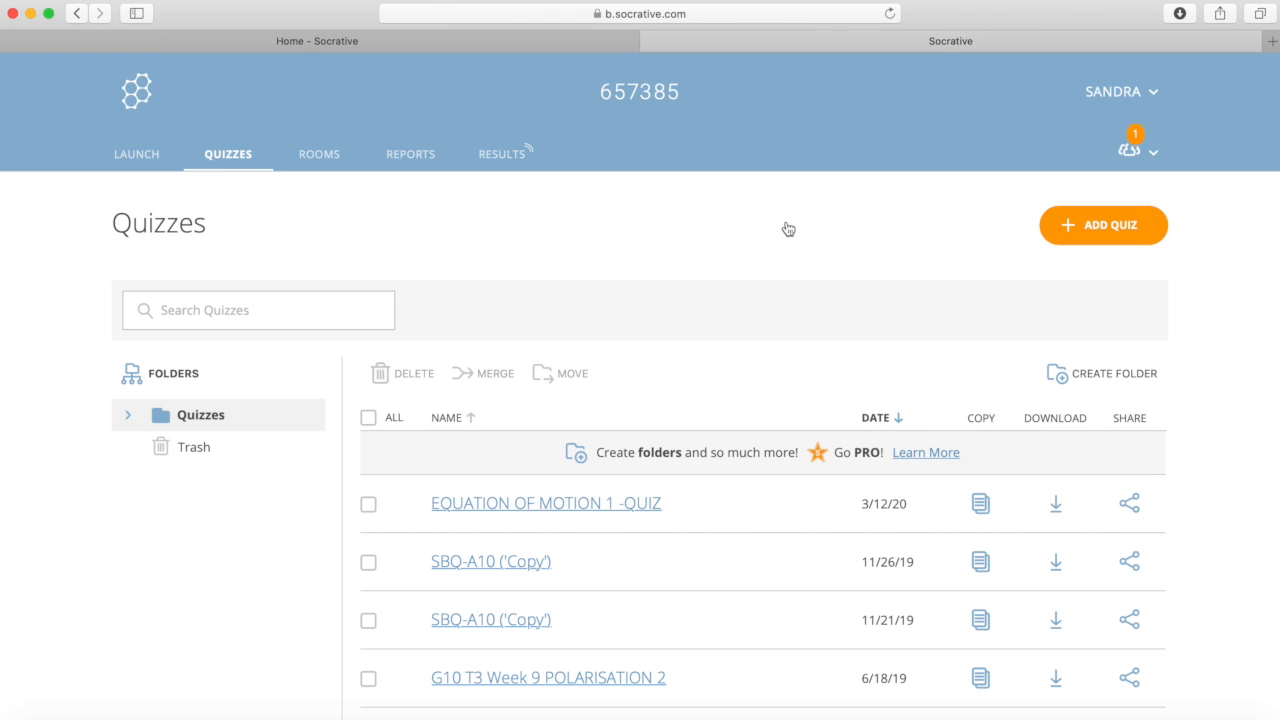
# Step: Start an Exit Ticket and review the results of questions 1, 2 and 3
pyautogui.click(146, 155)
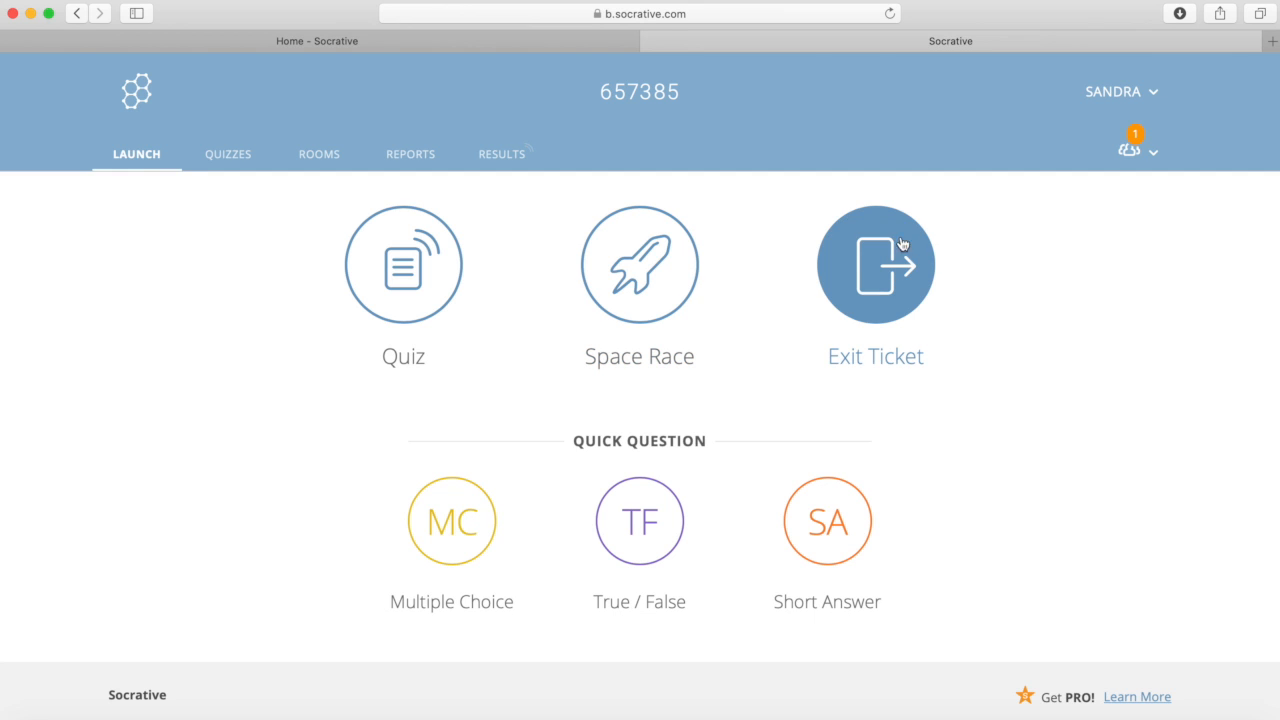
pyautogui.click(872, 284)
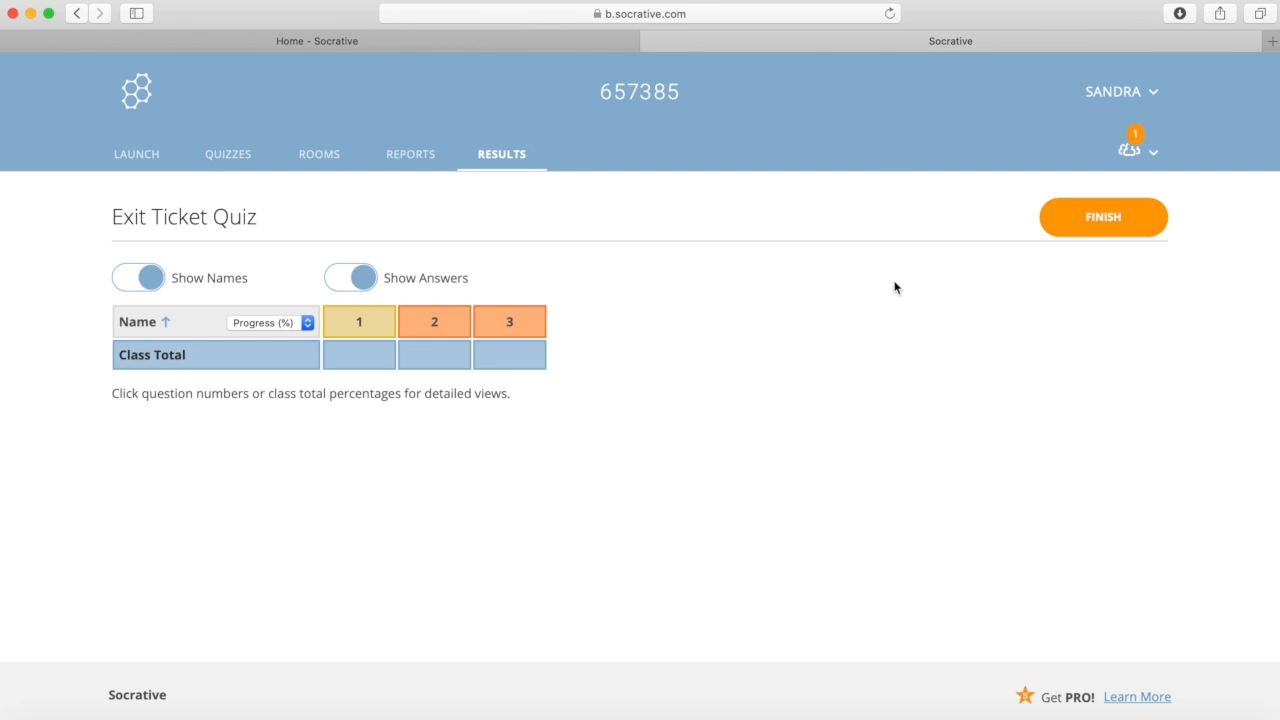
pyautogui.click(372, 325)
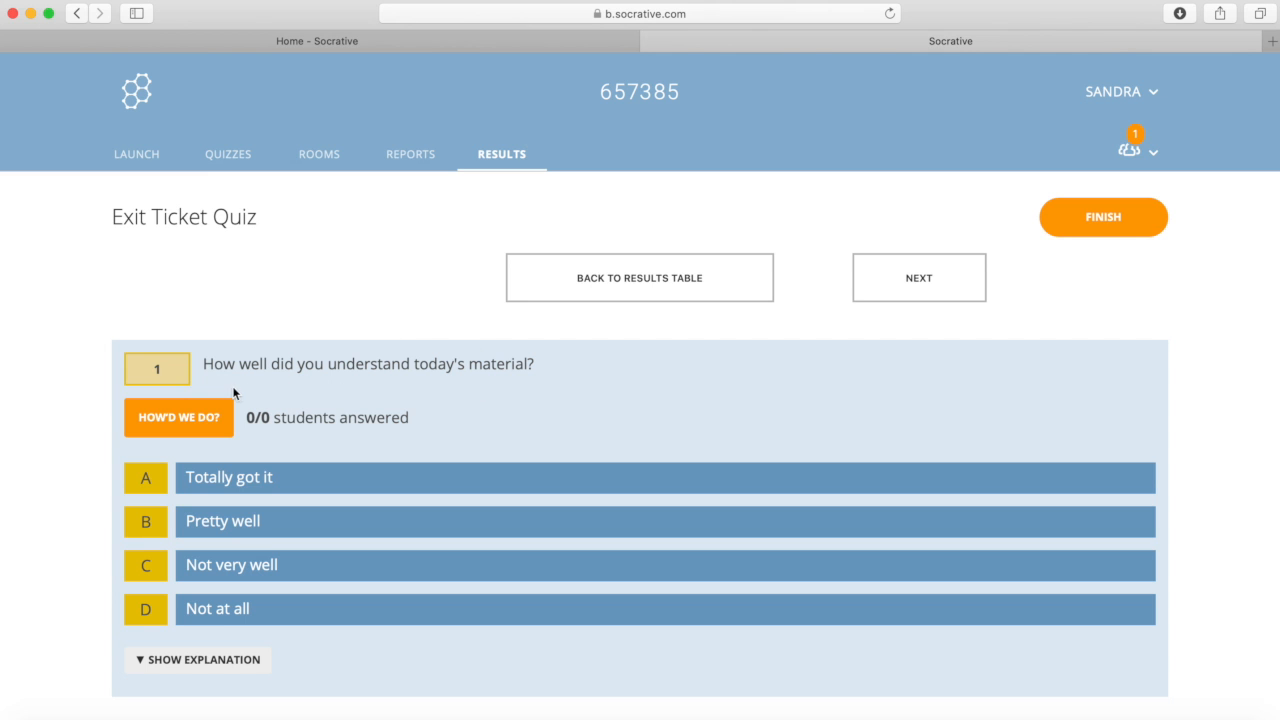
pyautogui.click(936, 279)
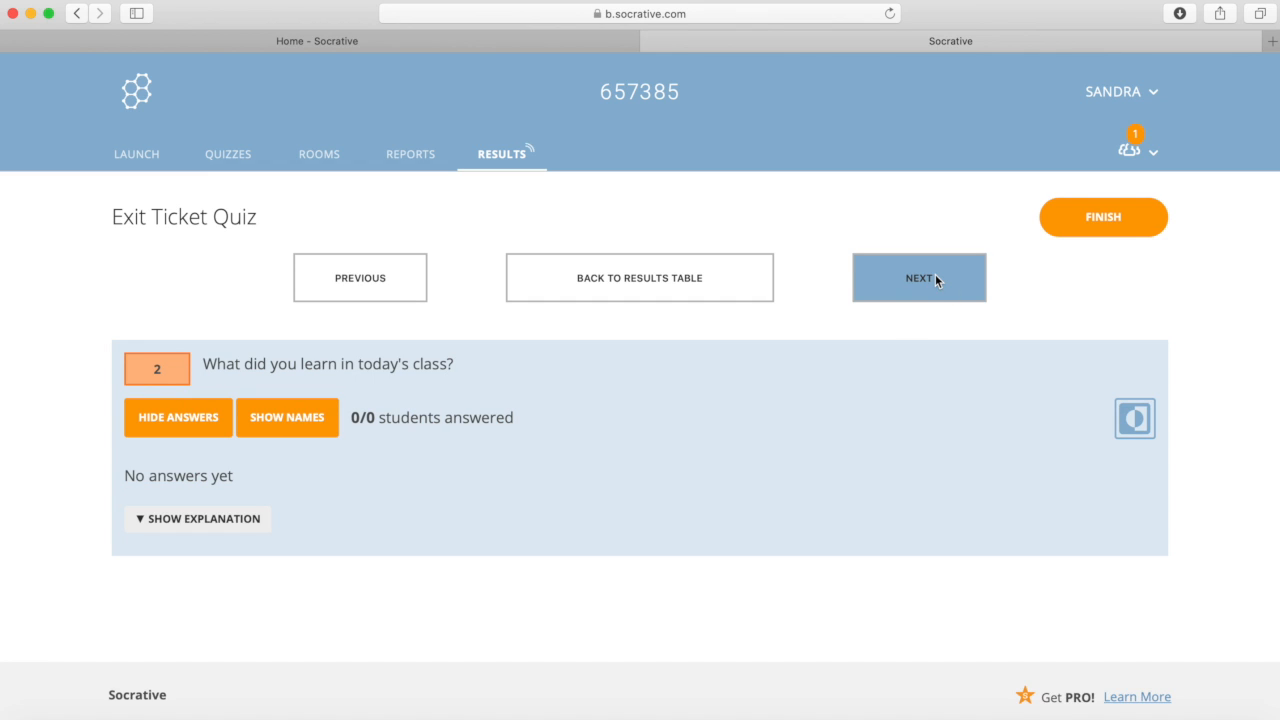
pyautogui.click(935, 279)
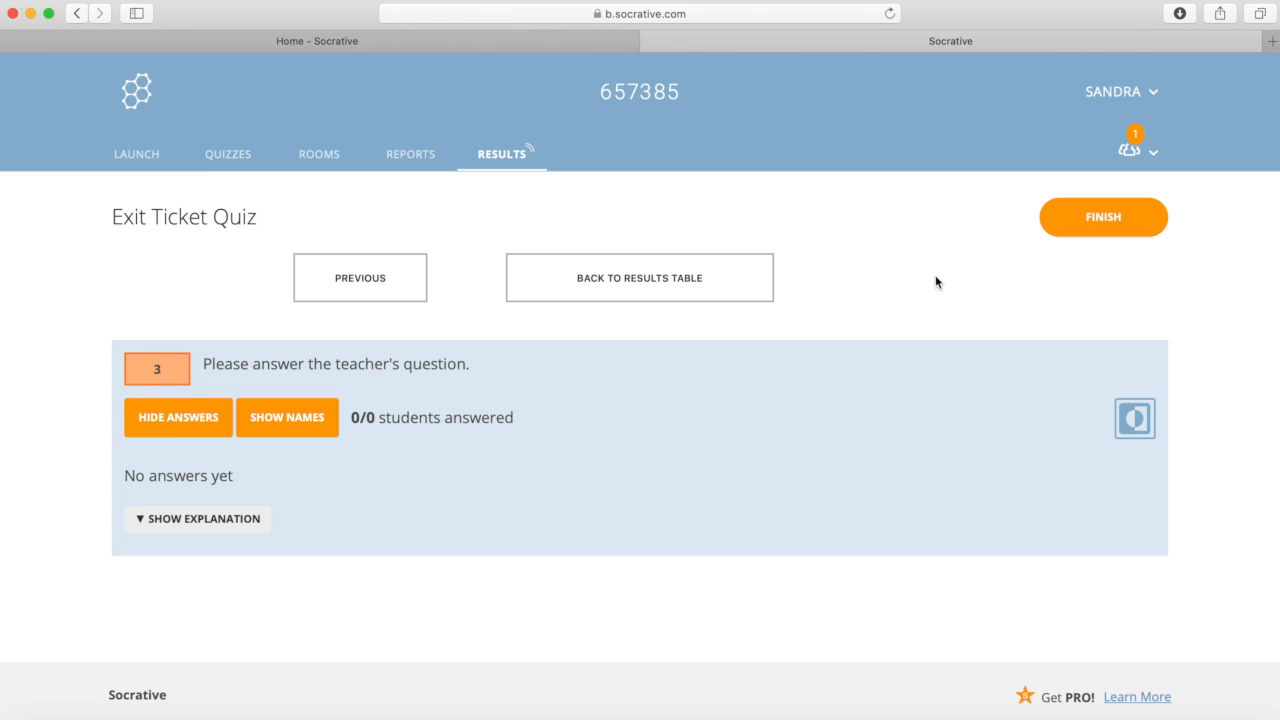
# Step: Finish the Exit Ticket activity, confirm with OK, and return to Launch
pyautogui.click(1107, 234)
pyautogui.click(523, 233)
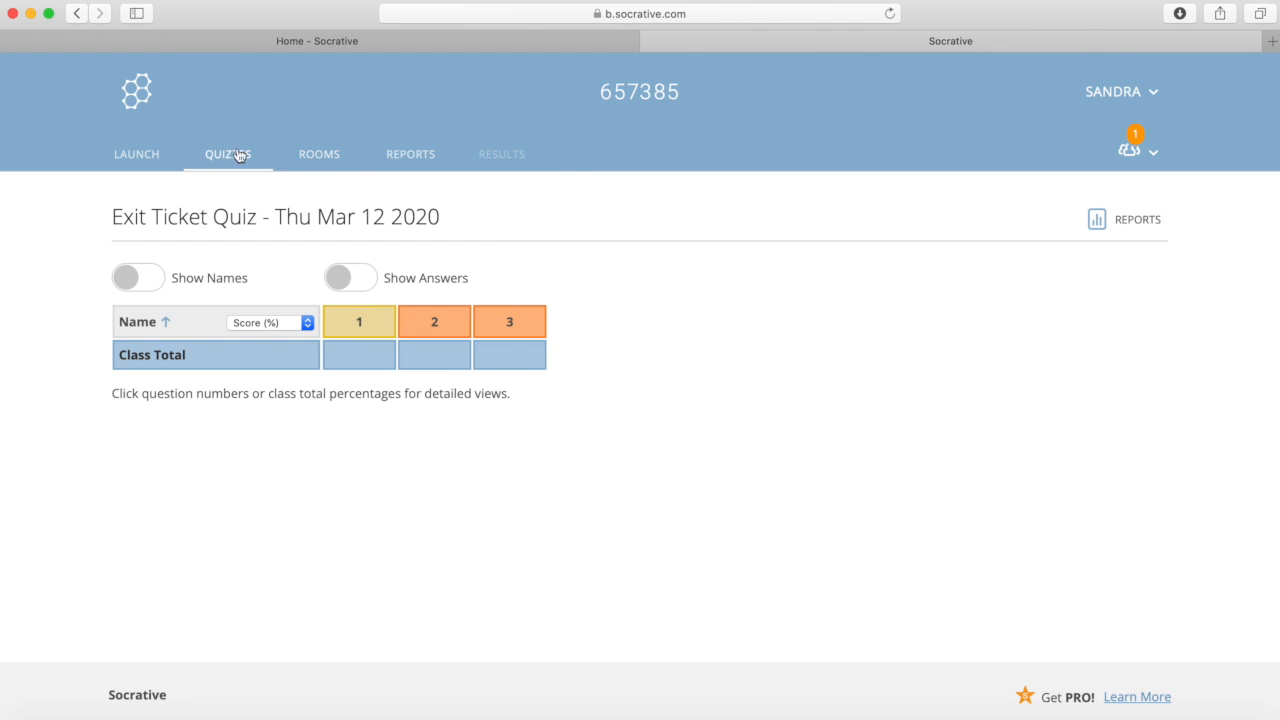
pyautogui.click(144, 151)
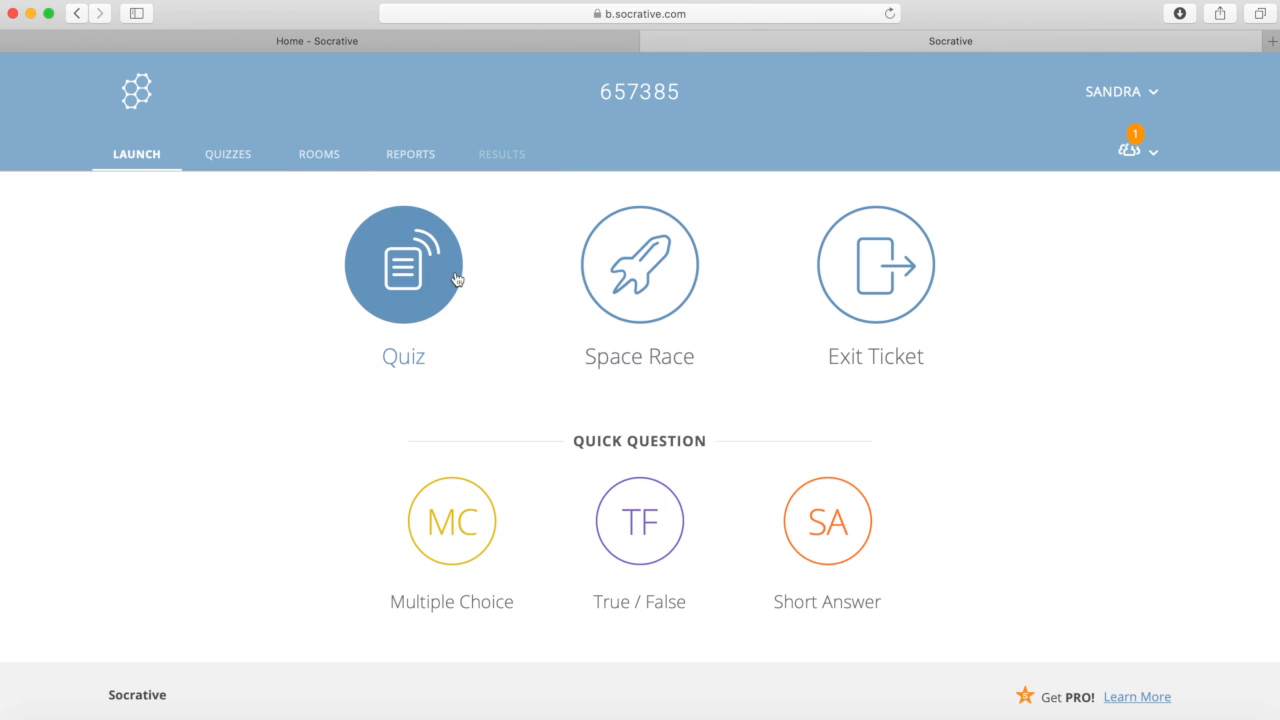
# Step: Choose EQUATION OF MOTION 1 -QUIZ as the quiz to launch
pyautogui.click(415, 279)
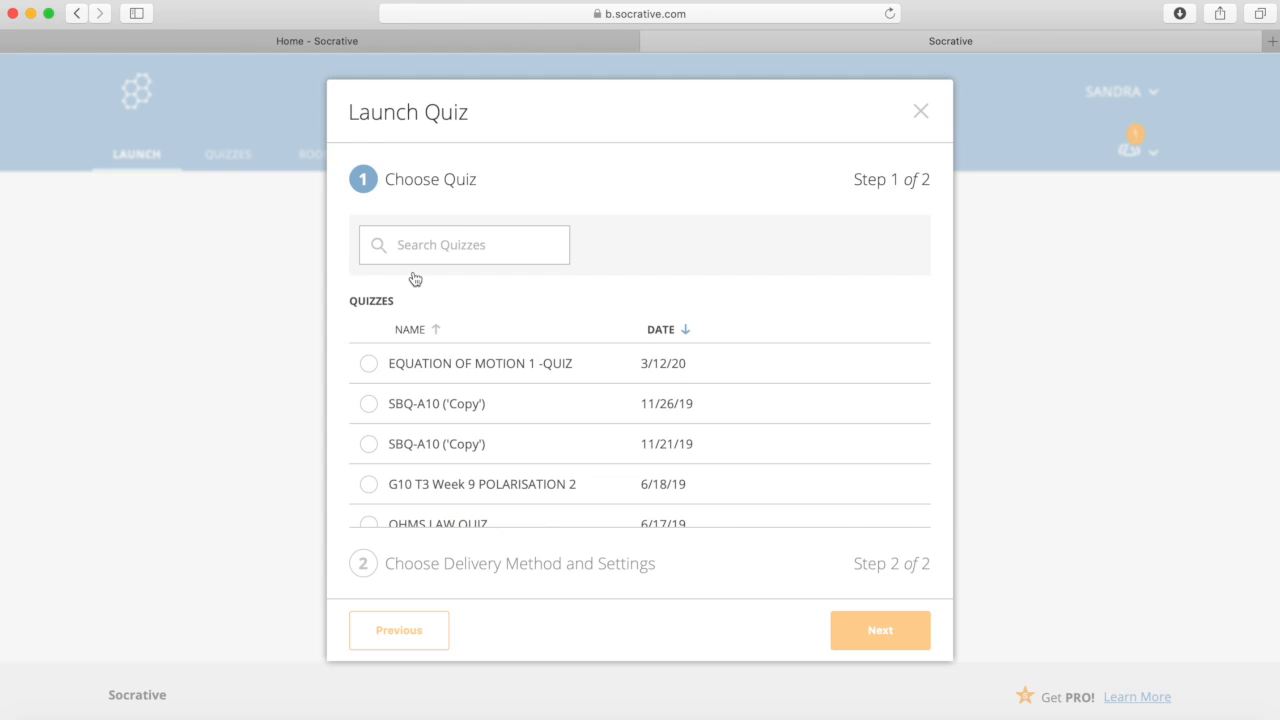
pyautogui.click(437, 369)
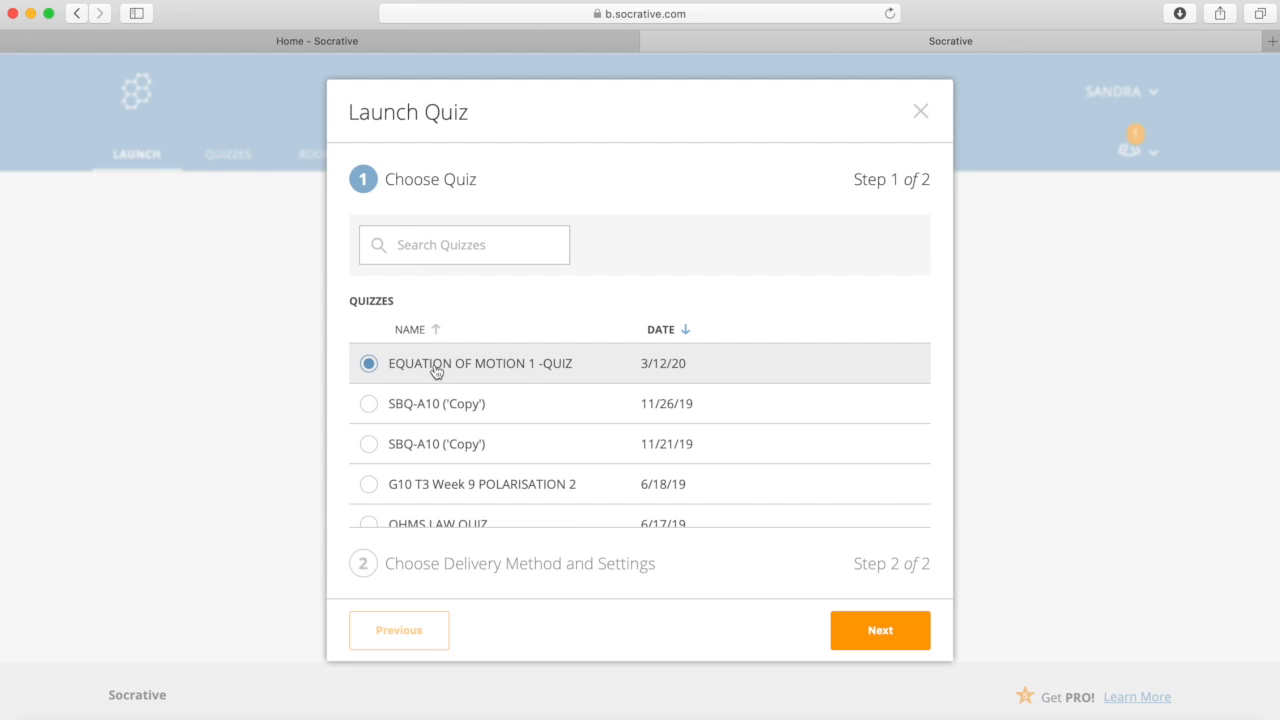
pyautogui.click(867, 632)
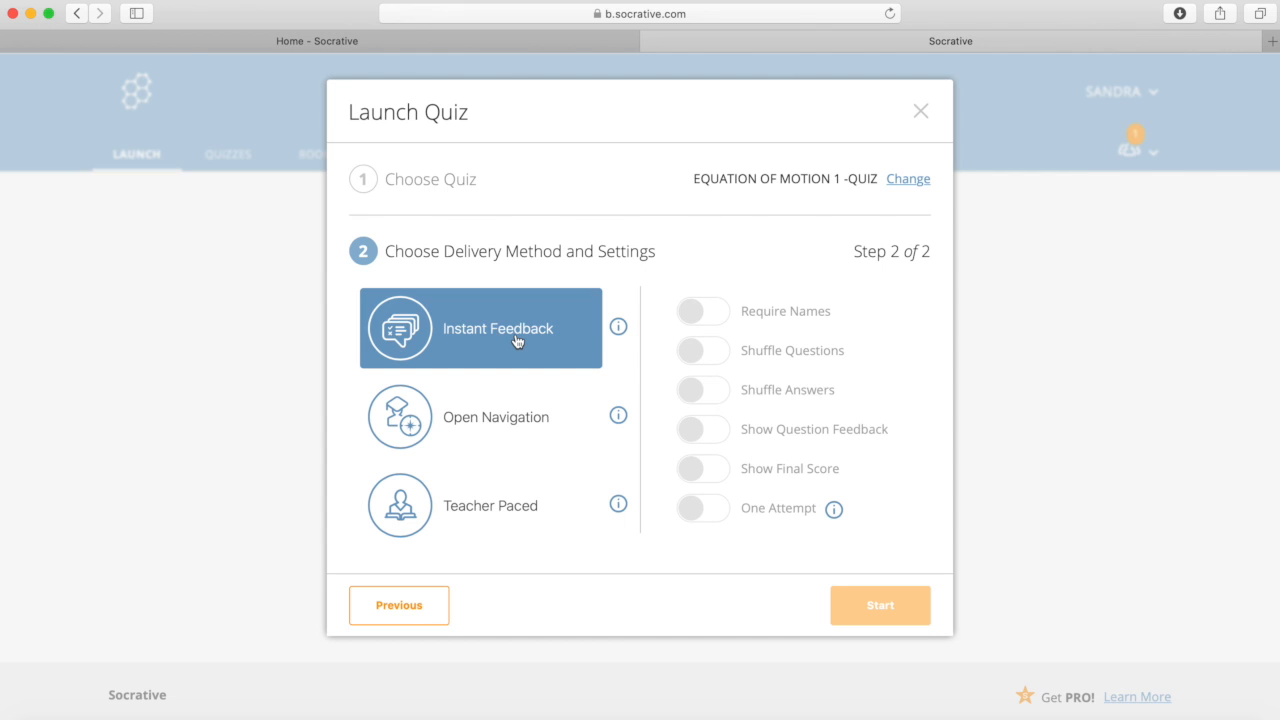
# Step: Start it in Open Navigation with shuffled questions and answers and final score shown
pyautogui.click(508, 426)
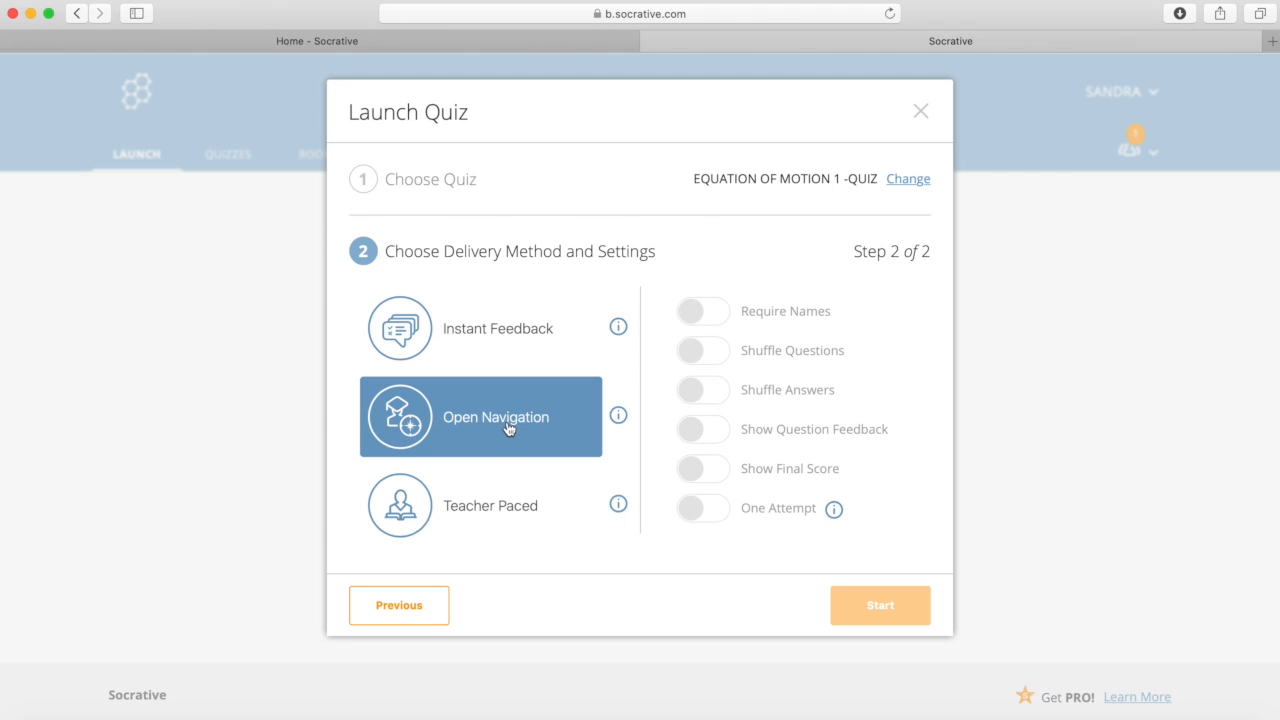
pyautogui.click(502, 505)
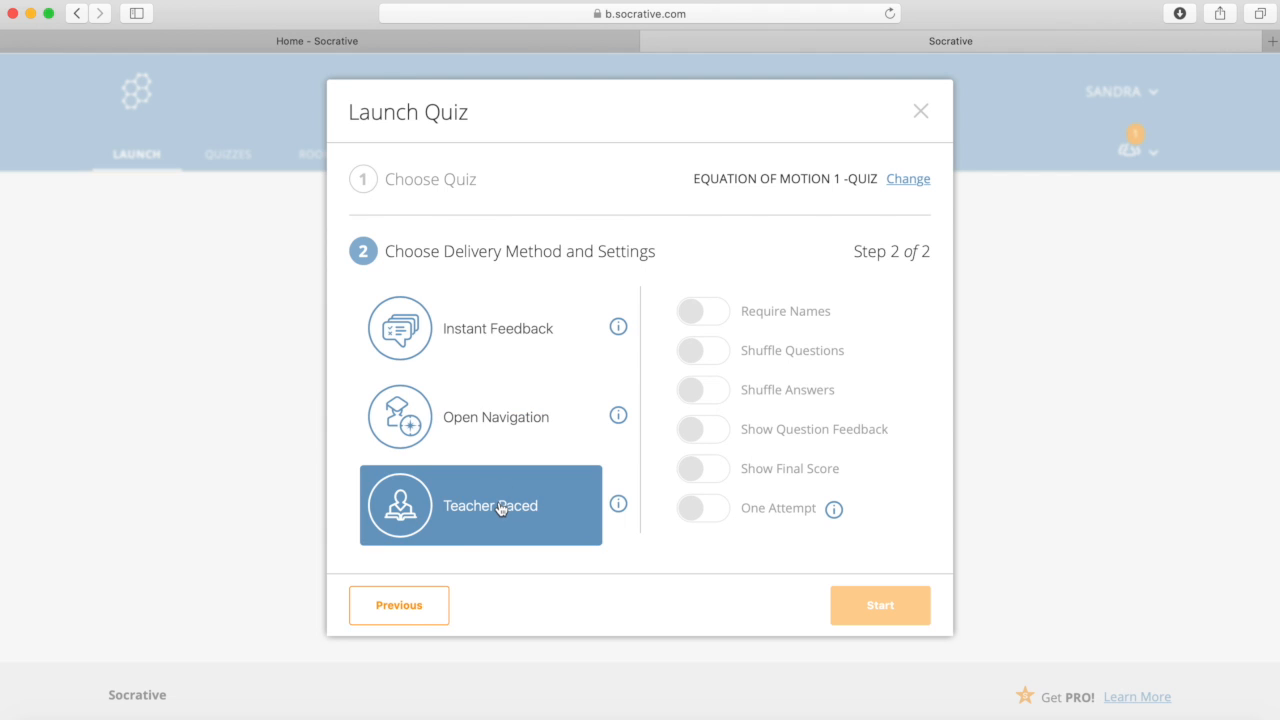
pyautogui.click(518, 438)
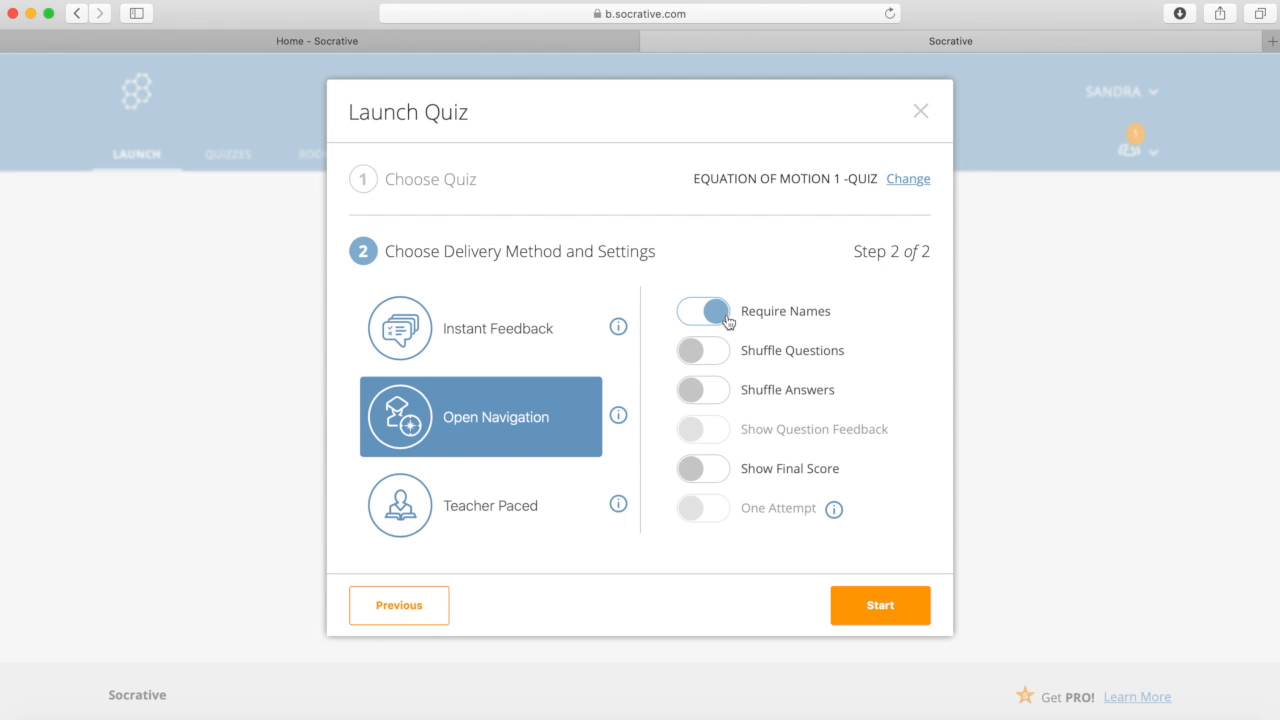
pyautogui.click(724, 353)
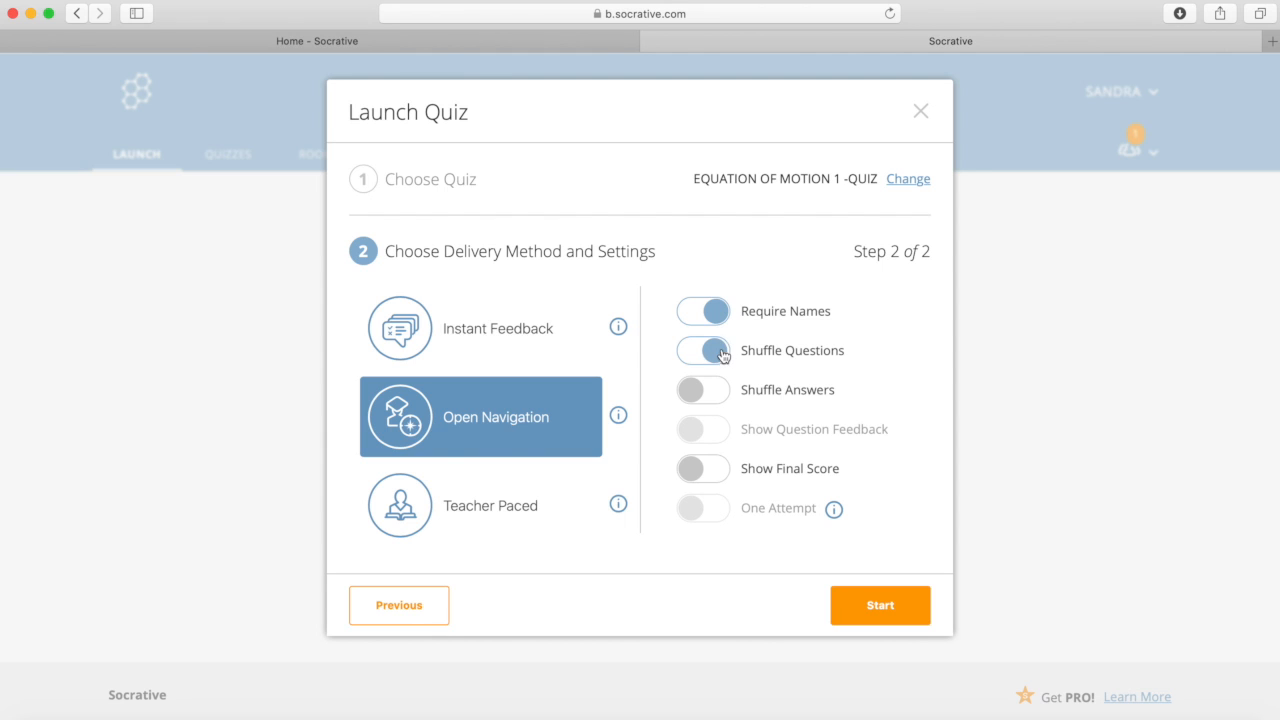
pyautogui.click(721, 393)
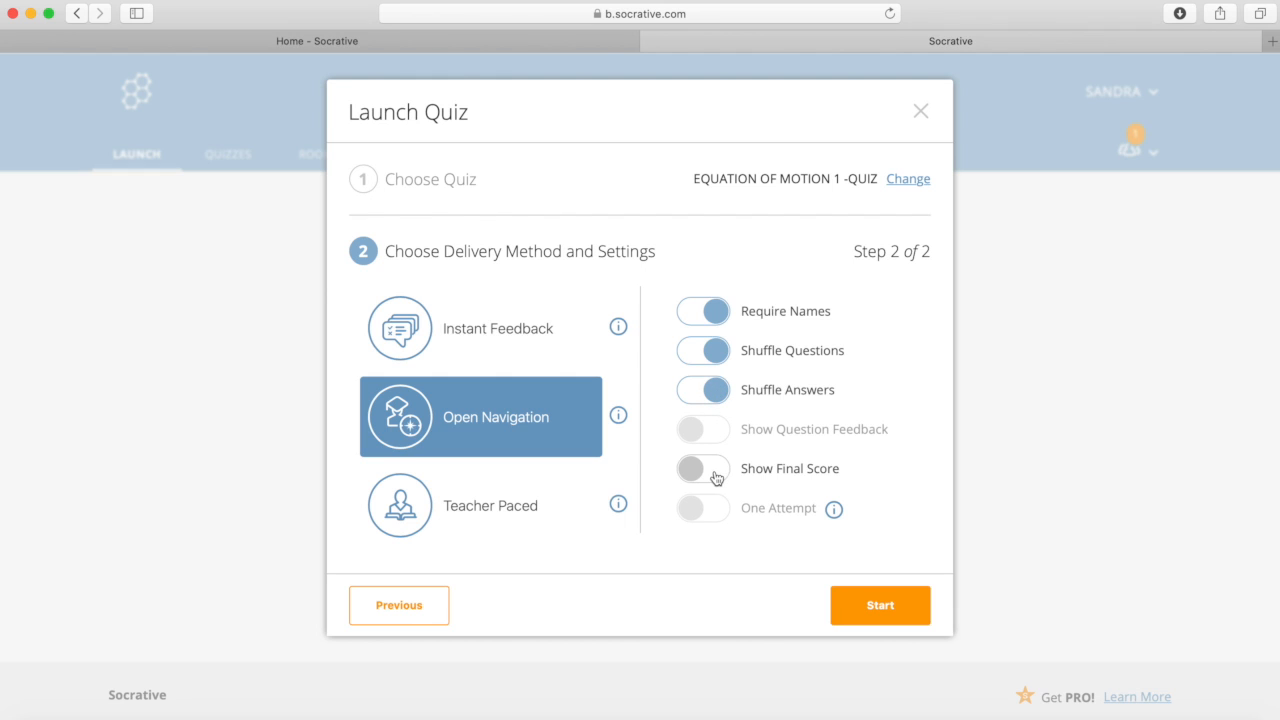
pyautogui.click(715, 475)
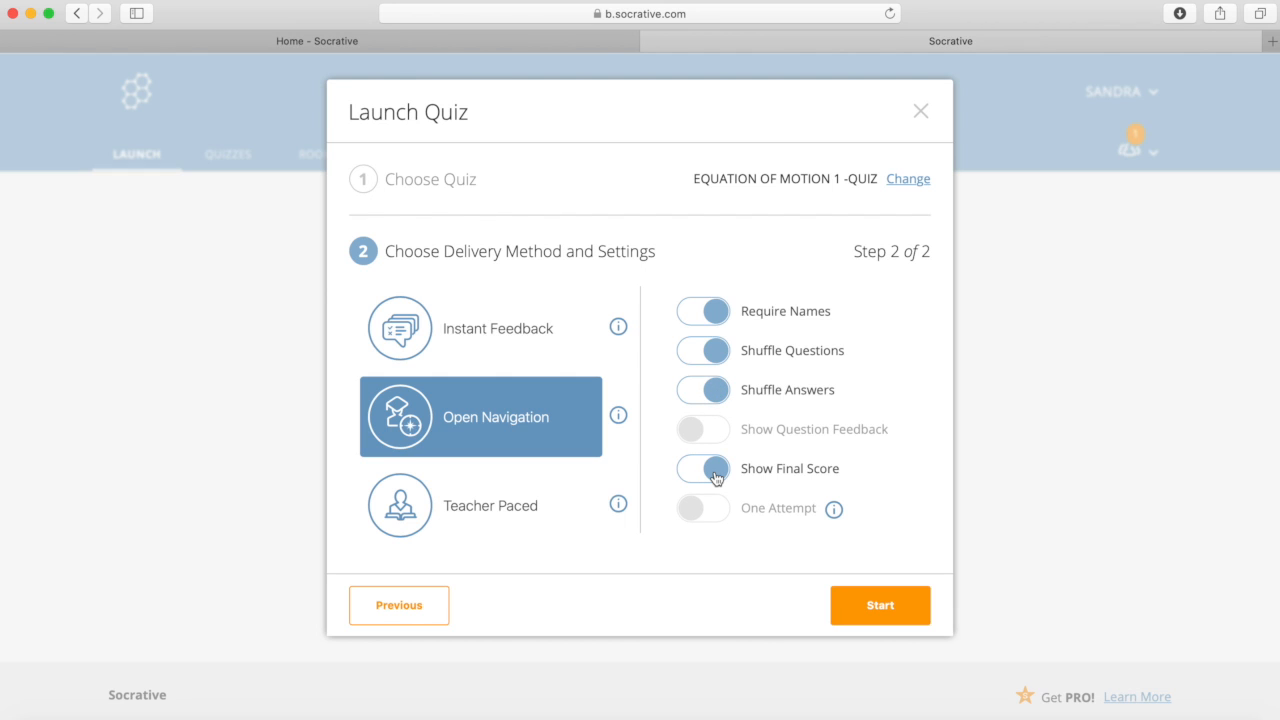
pyautogui.click(908, 603)
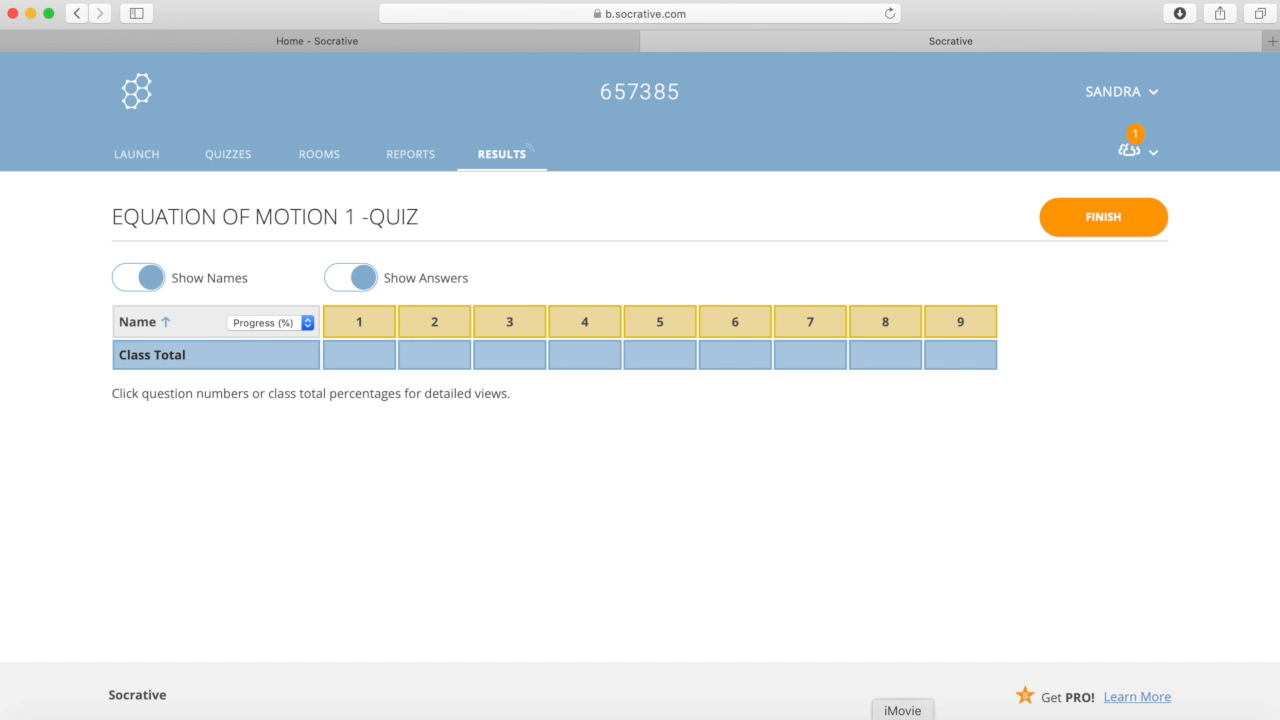
pyautogui.click(868, 718)
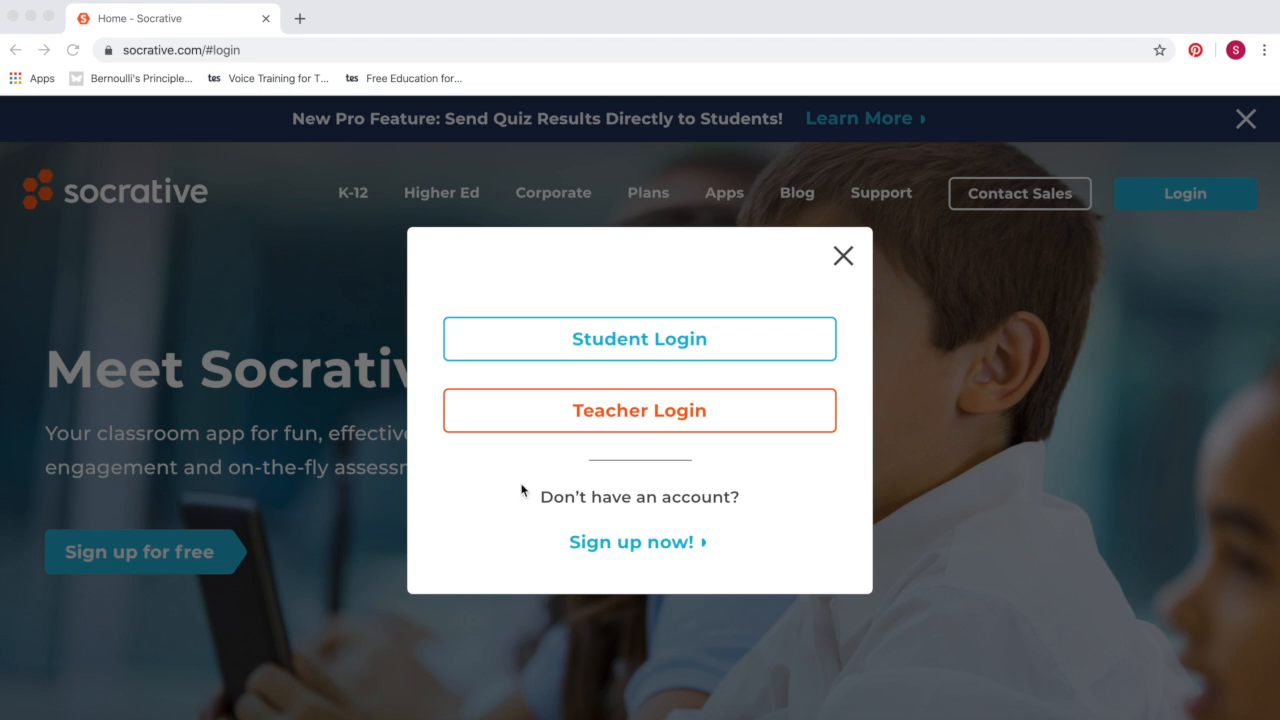
pyautogui.click(638, 341)
pyautogui.click(638, 341)
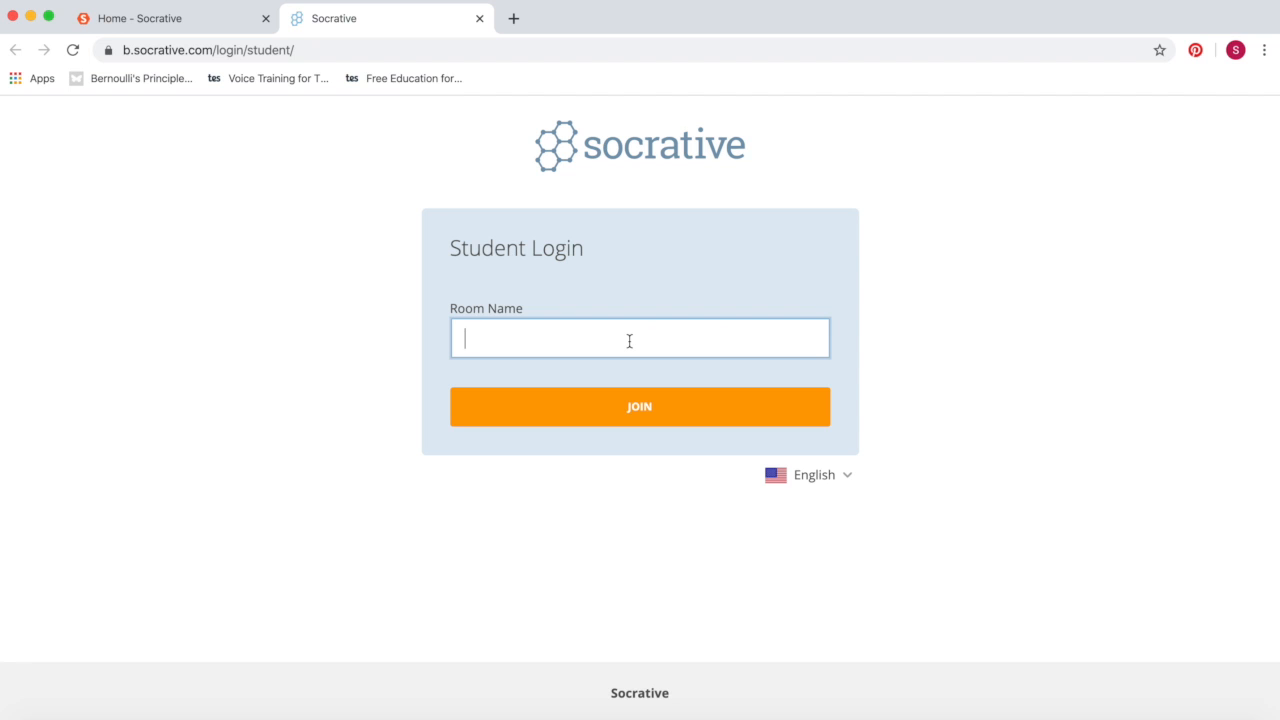
pyautogui.click(635, 410)
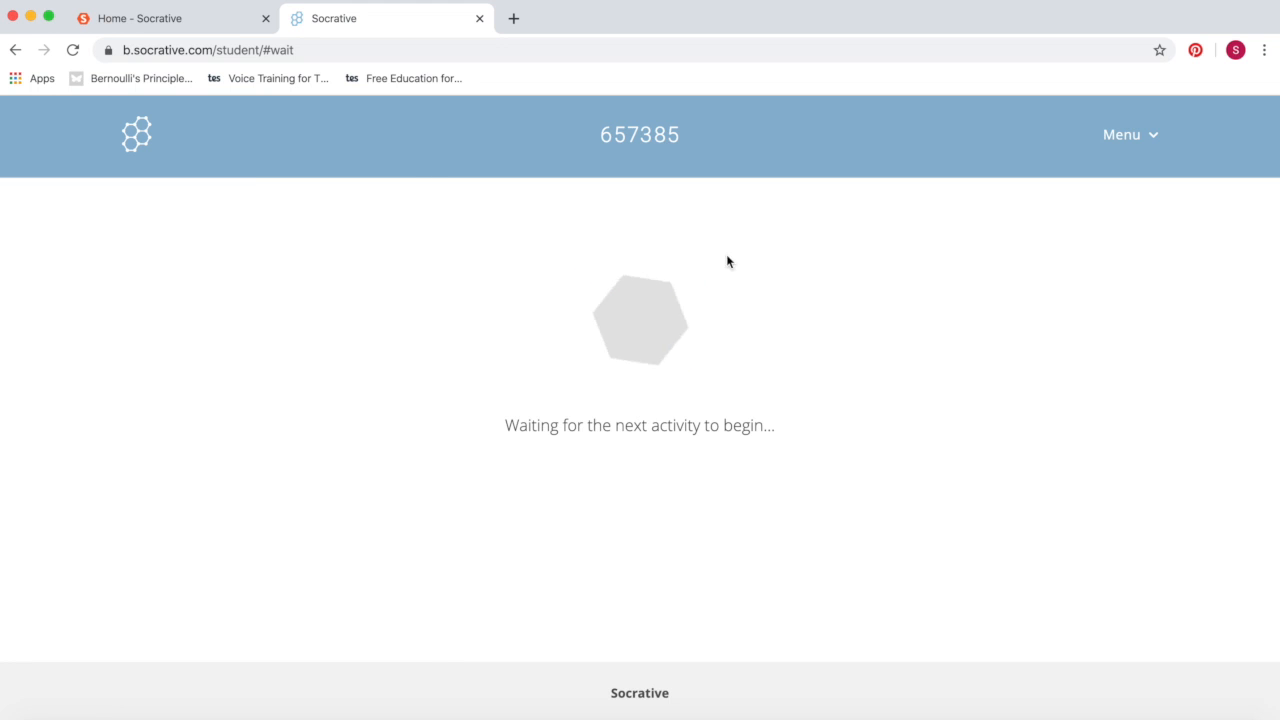
pyautogui.click(194, 26)
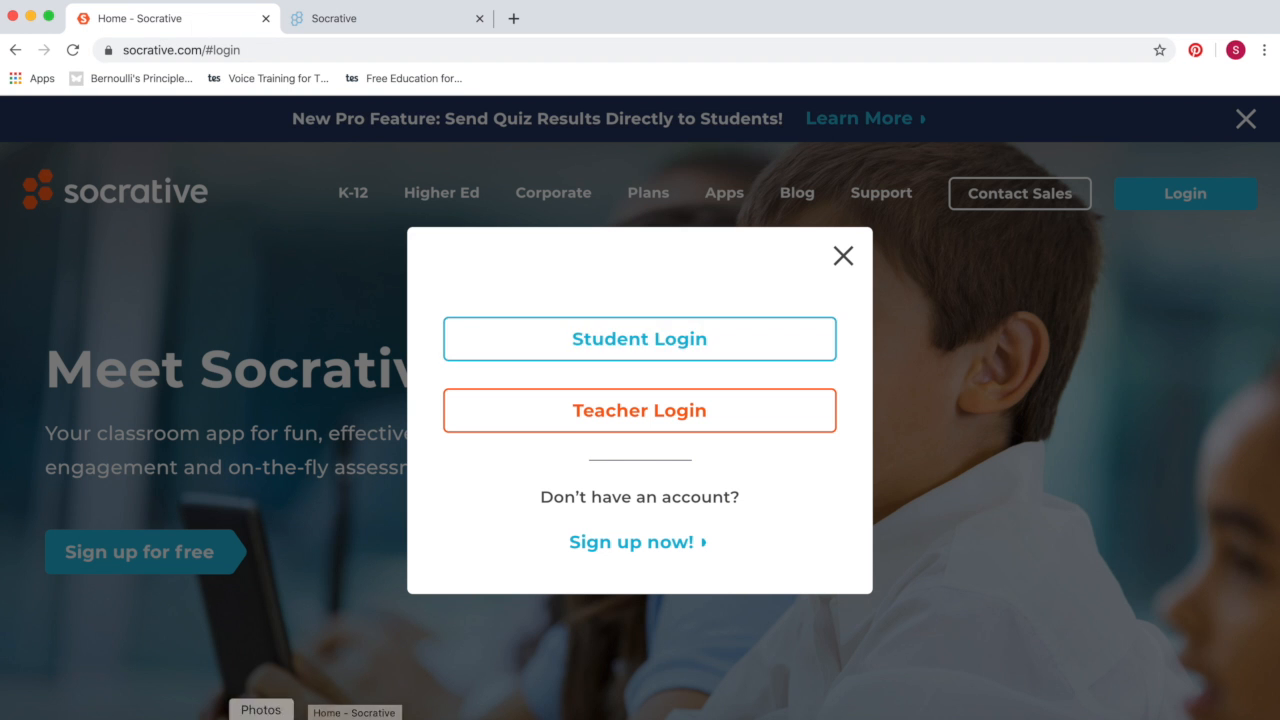
pyautogui.click(116, 718)
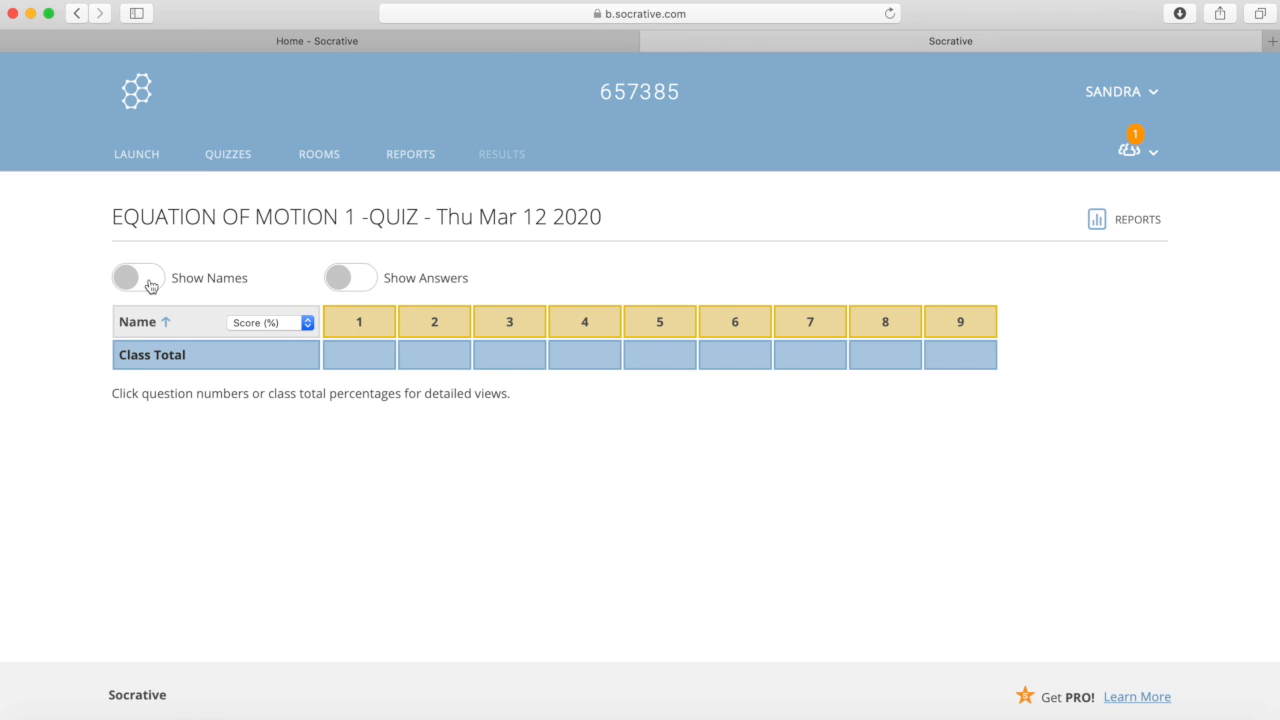
# Step: Launch EQUATION OF MOTION 1 -QUIZ with Open Navigation, shuffled questions and answers, and final score shown
pyautogui.click(126, 156)
pyautogui.click(399, 292)
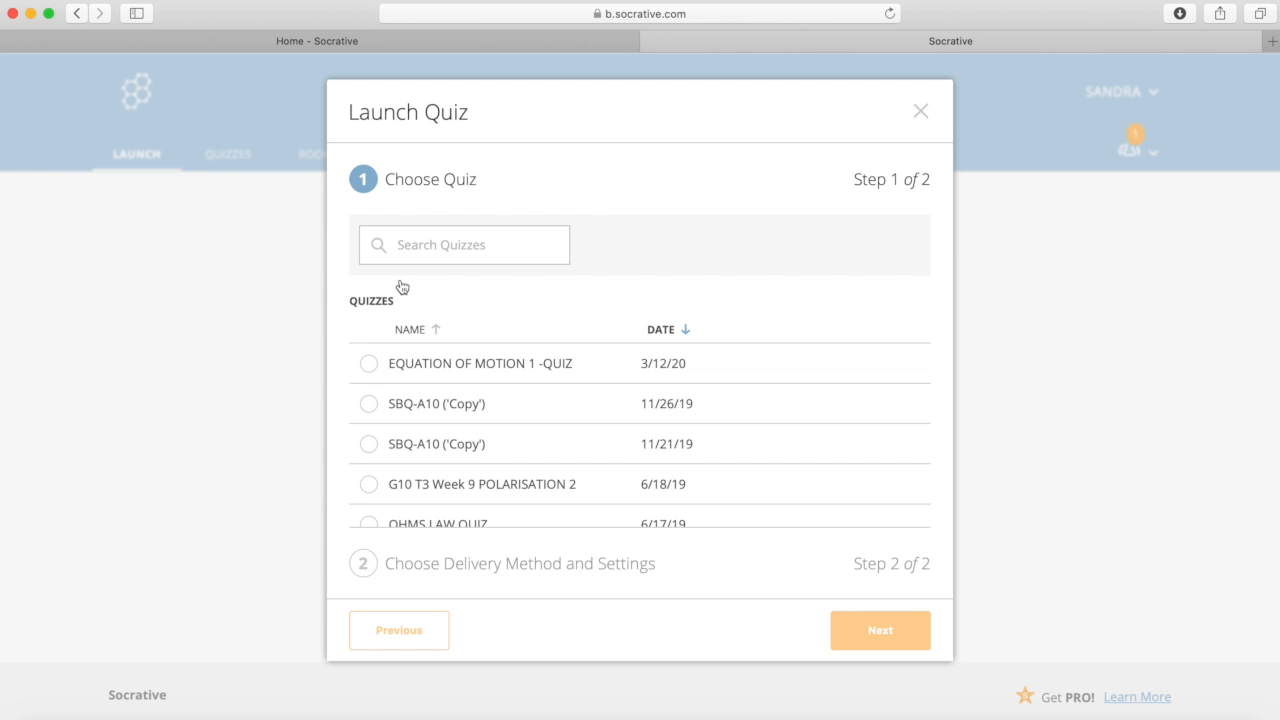
pyautogui.click(543, 373)
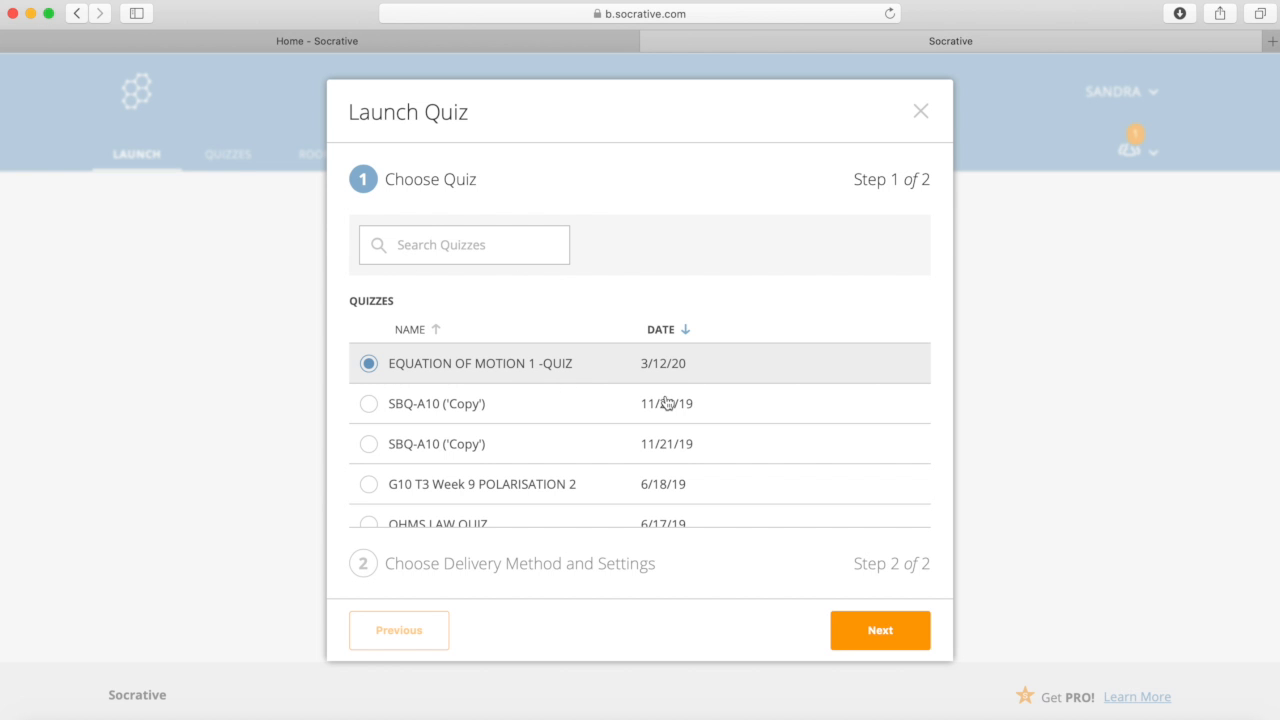
pyautogui.click(849, 628)
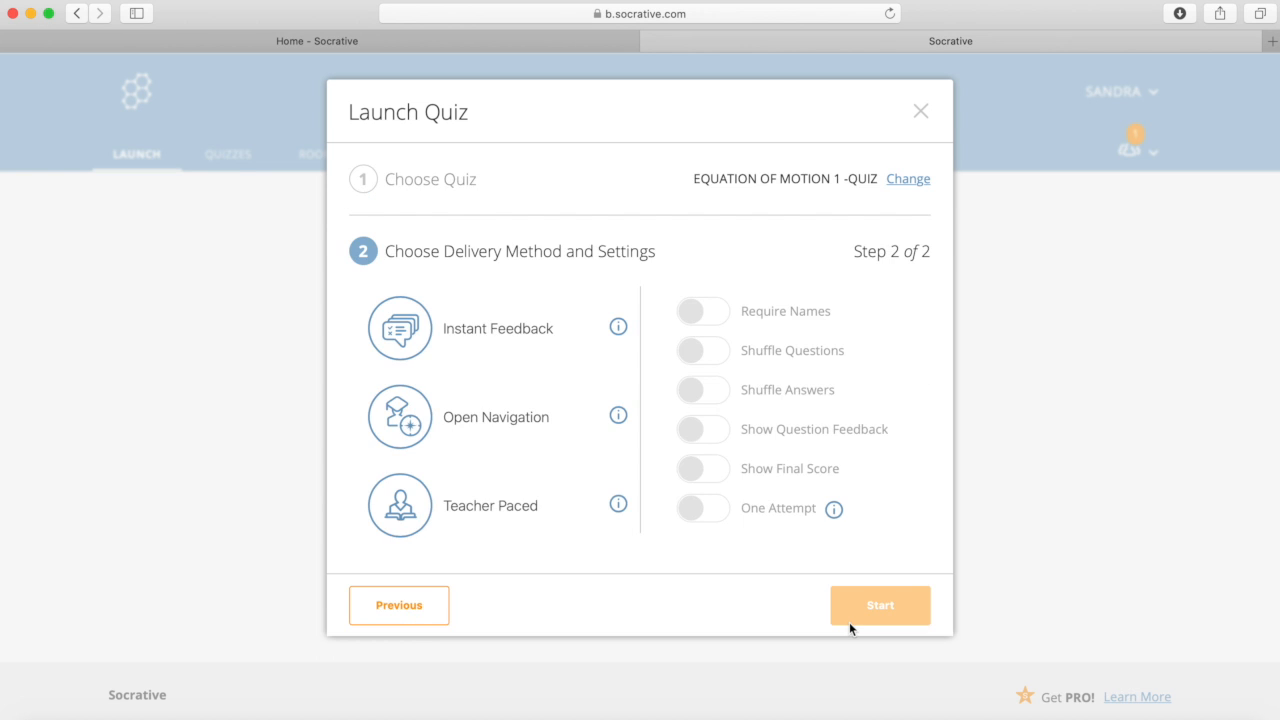
pyautogui.click(510, 417)
pyautogui.click(711, 355)
pyautogui.click(716, 392)
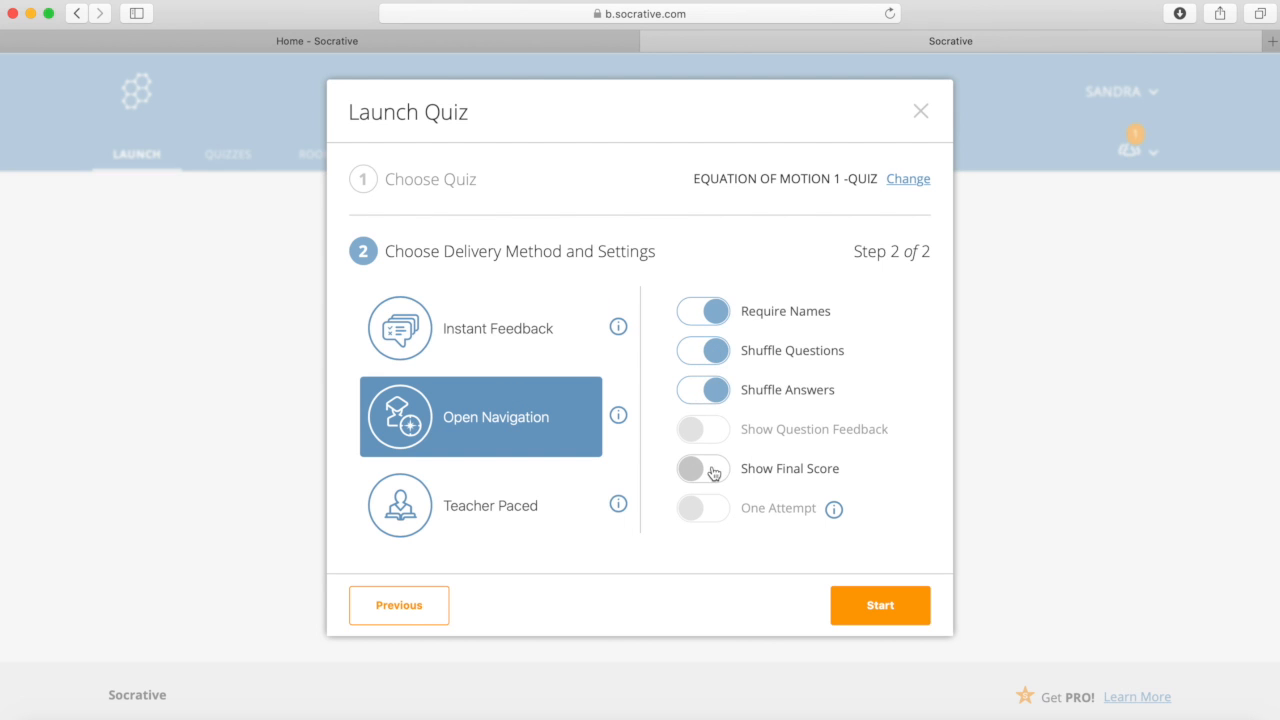
pyautogui.click(715, 472)
pyautogui.click(841, 597)
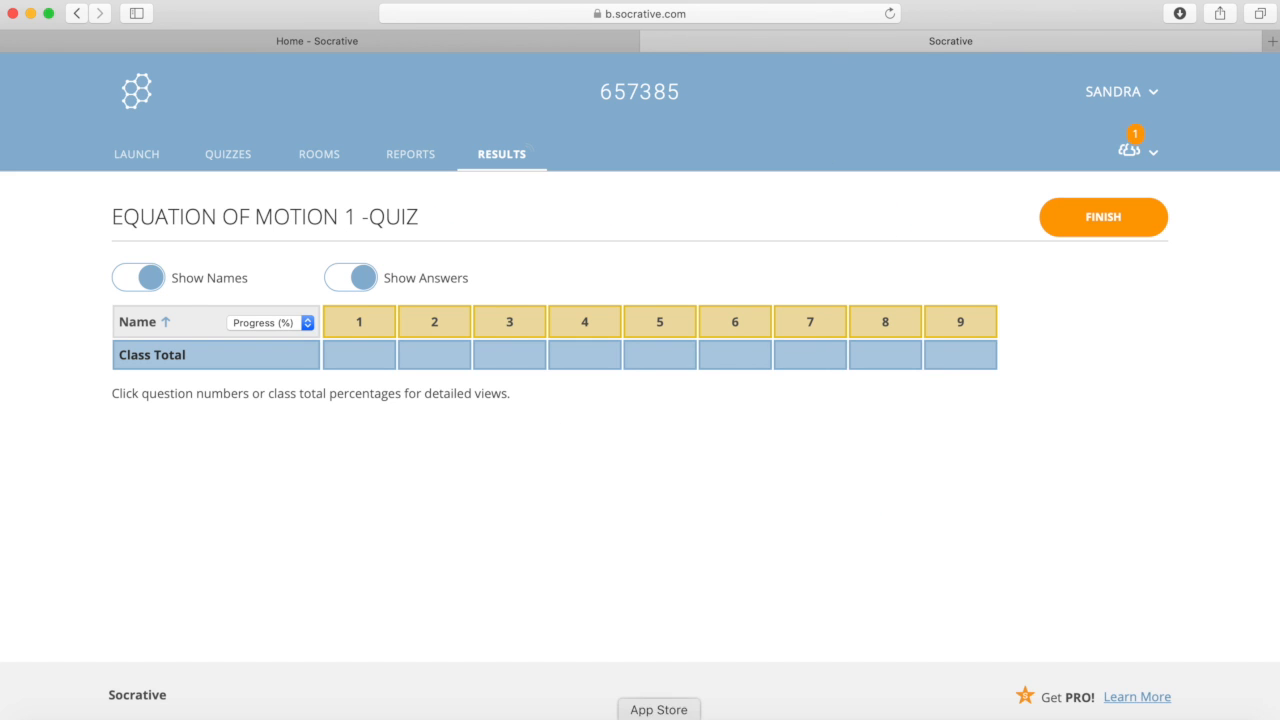
# Step: Enter a student name in the student's Socrative tab to open the quiz at question 1
pyautogui.click(866, 716)
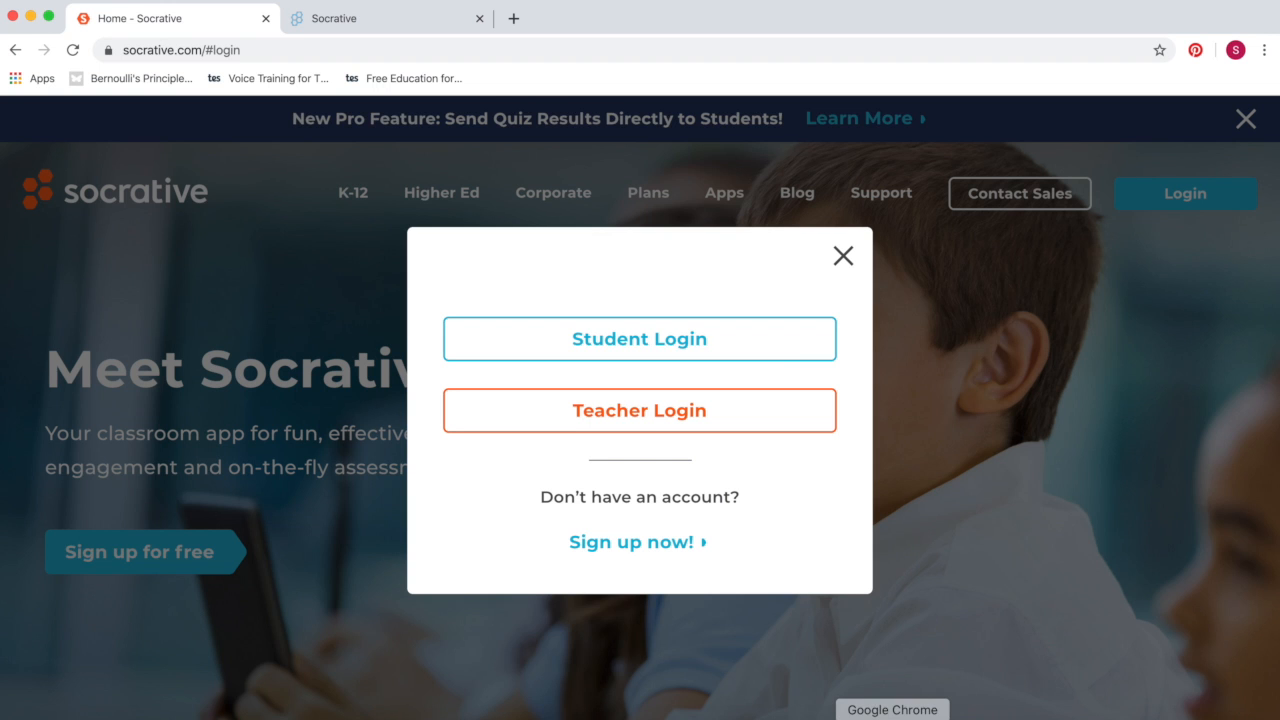
pyautogui.click(425, 18)
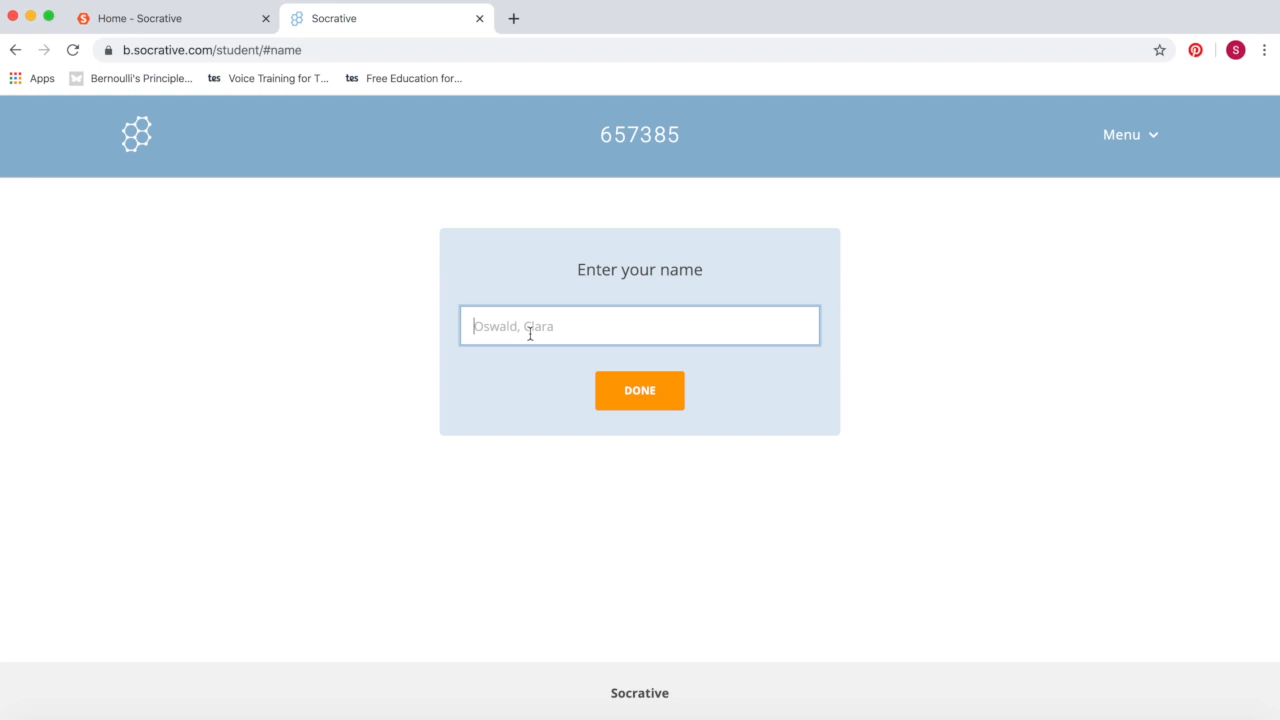
pyautogui.write('SANDY')
pyautogui.click(627, 394)
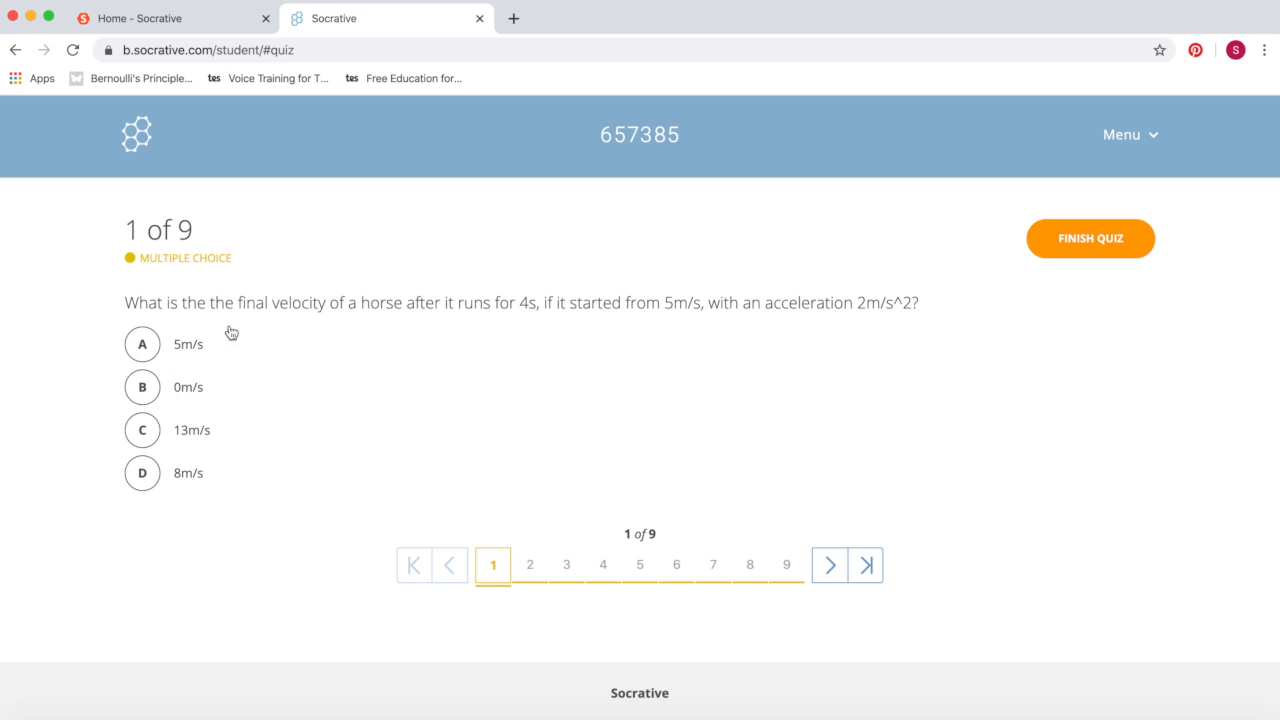
# Step: Answer question 1 with 13m/s, skip ahead to question 4, and finish the quiz early
pyautogui.click(183, 441)
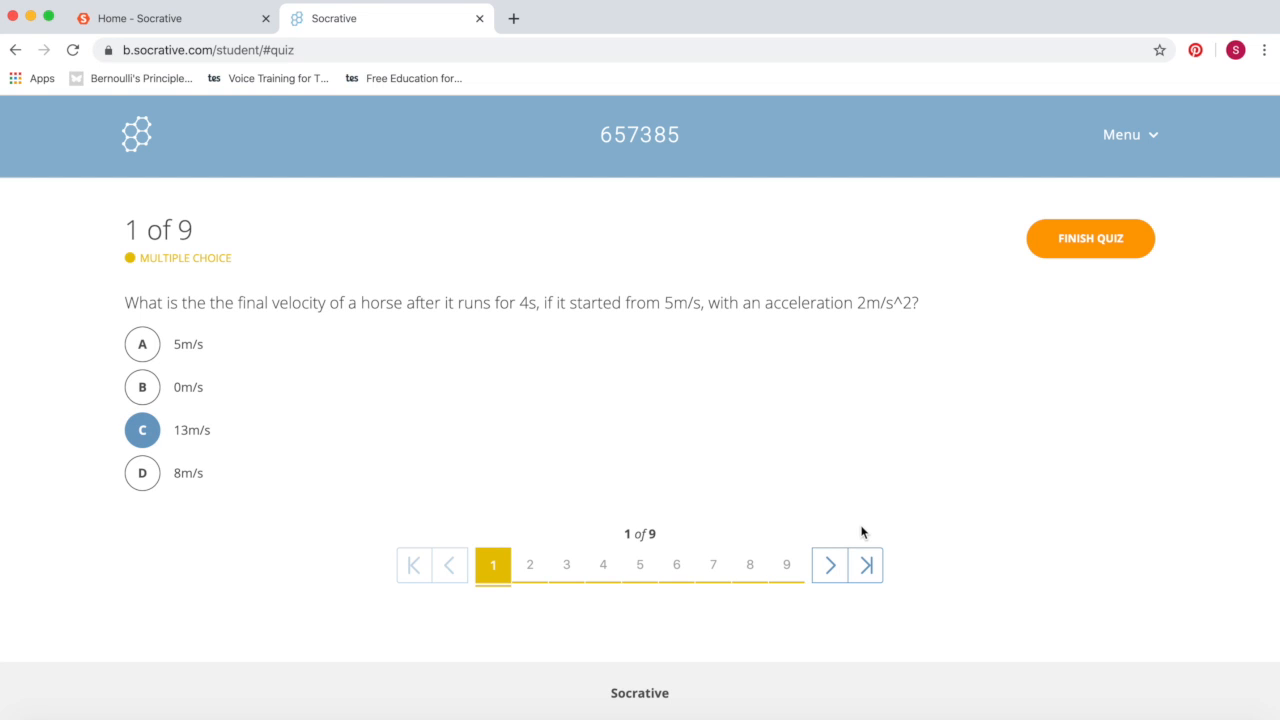
pyautogui.click(539, 569)
pyautogui.click(564, 568)
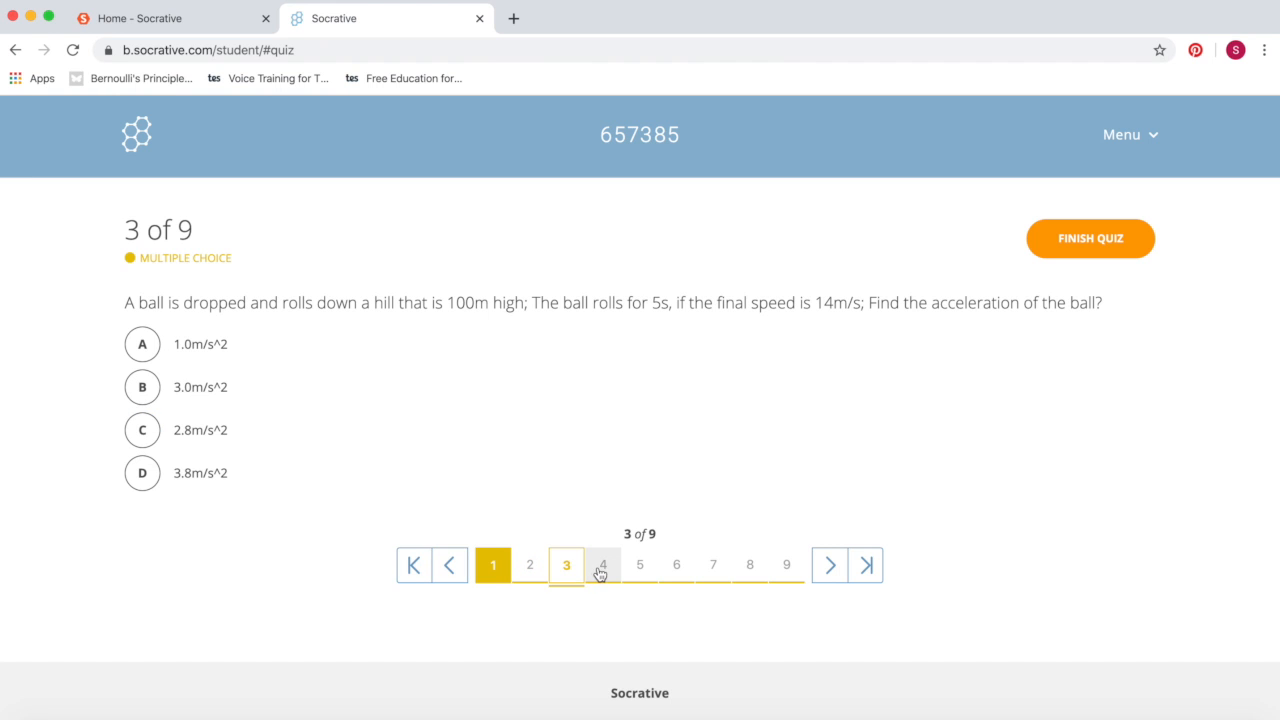
pyautogui.click(601, 570)
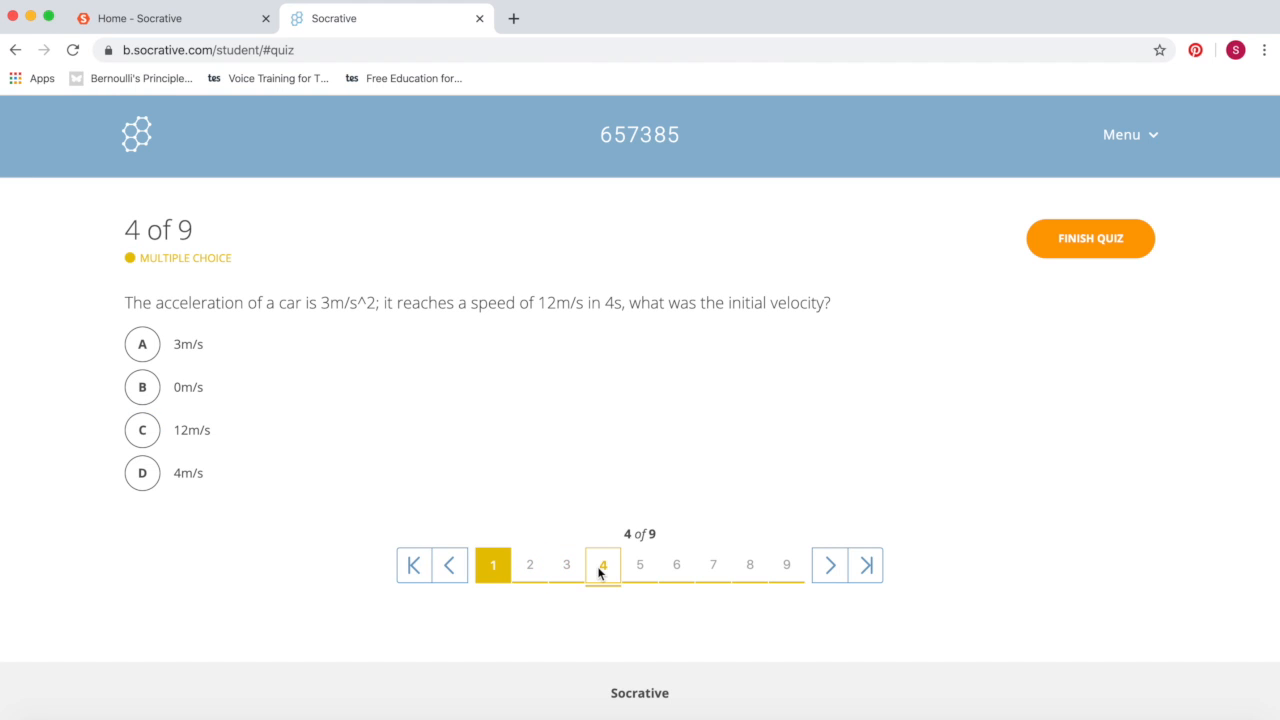
pyautogui.click(1095, 240)
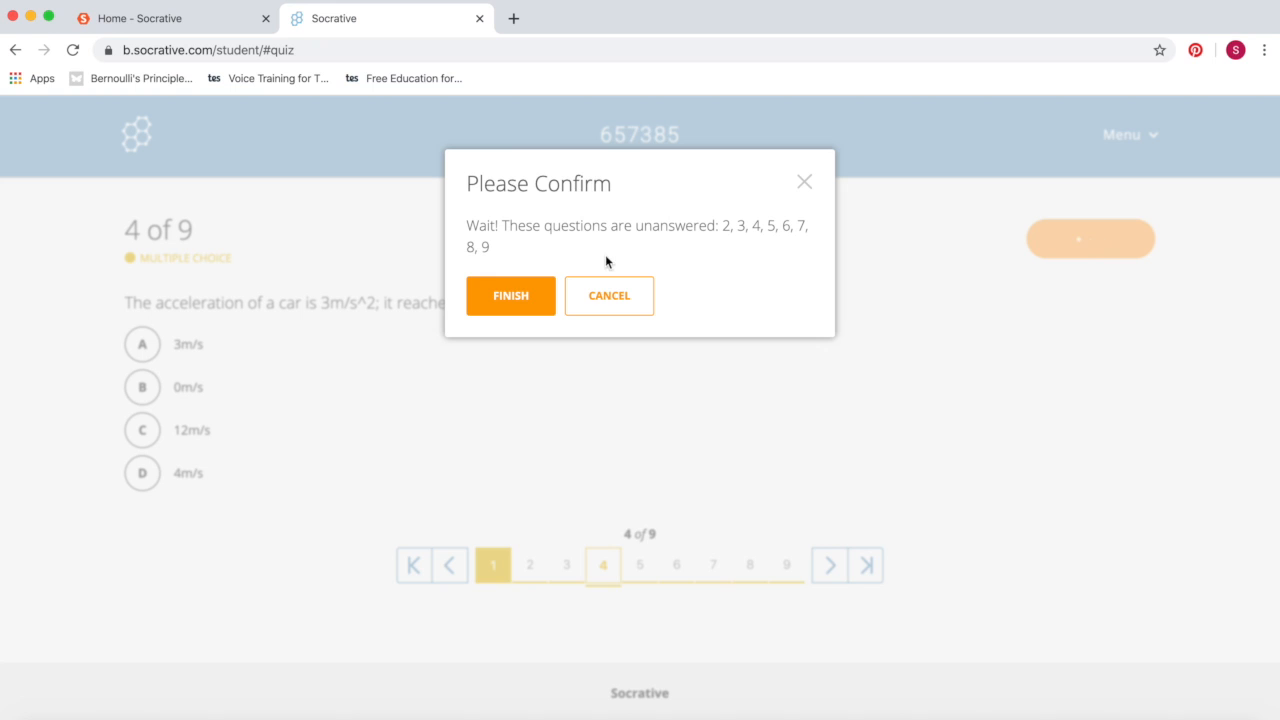
pyautogui.click(526, 293)
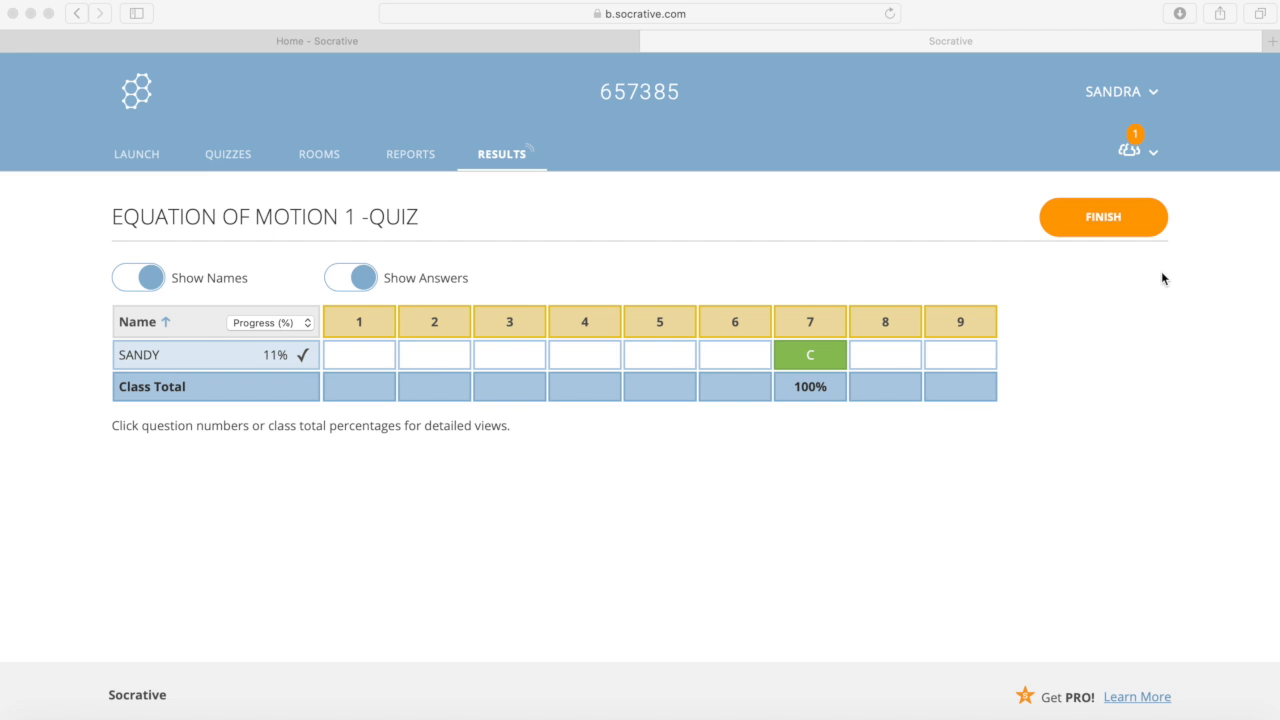
# Step: End the running quiz activity from the teacher's window
pyautogui.click(1112, 233)
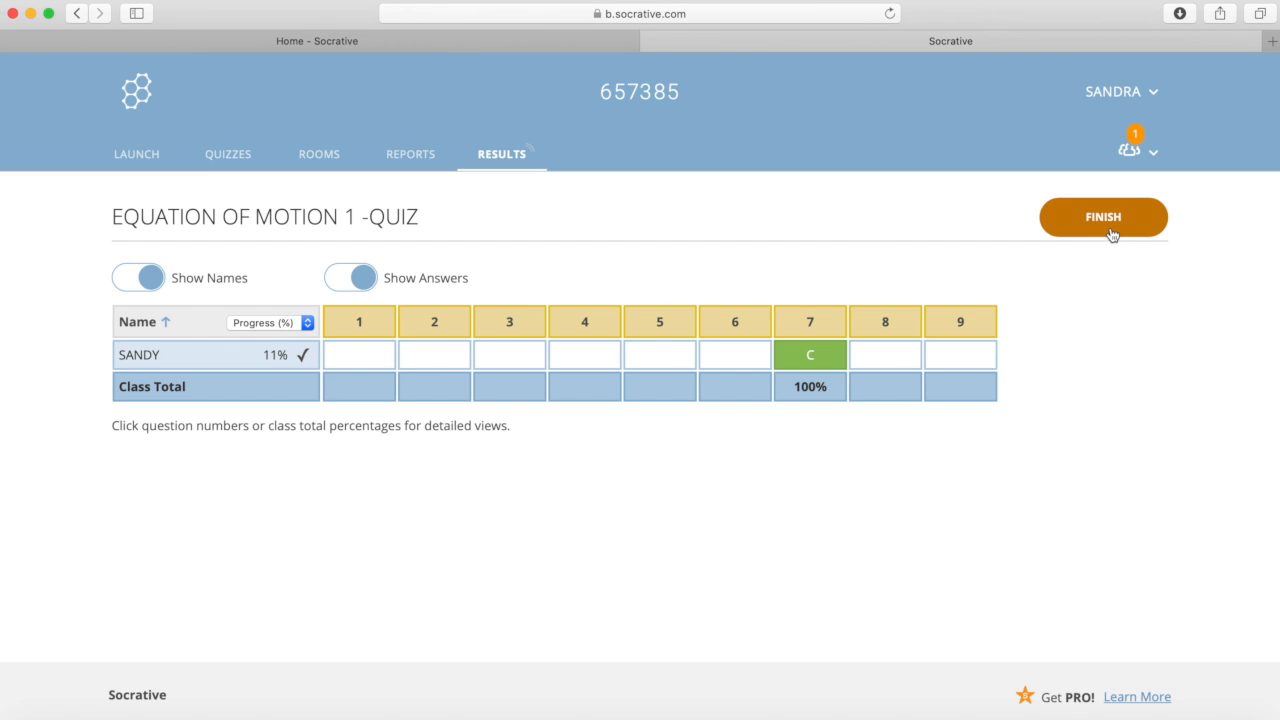
pyautogui.click(1112, 232)
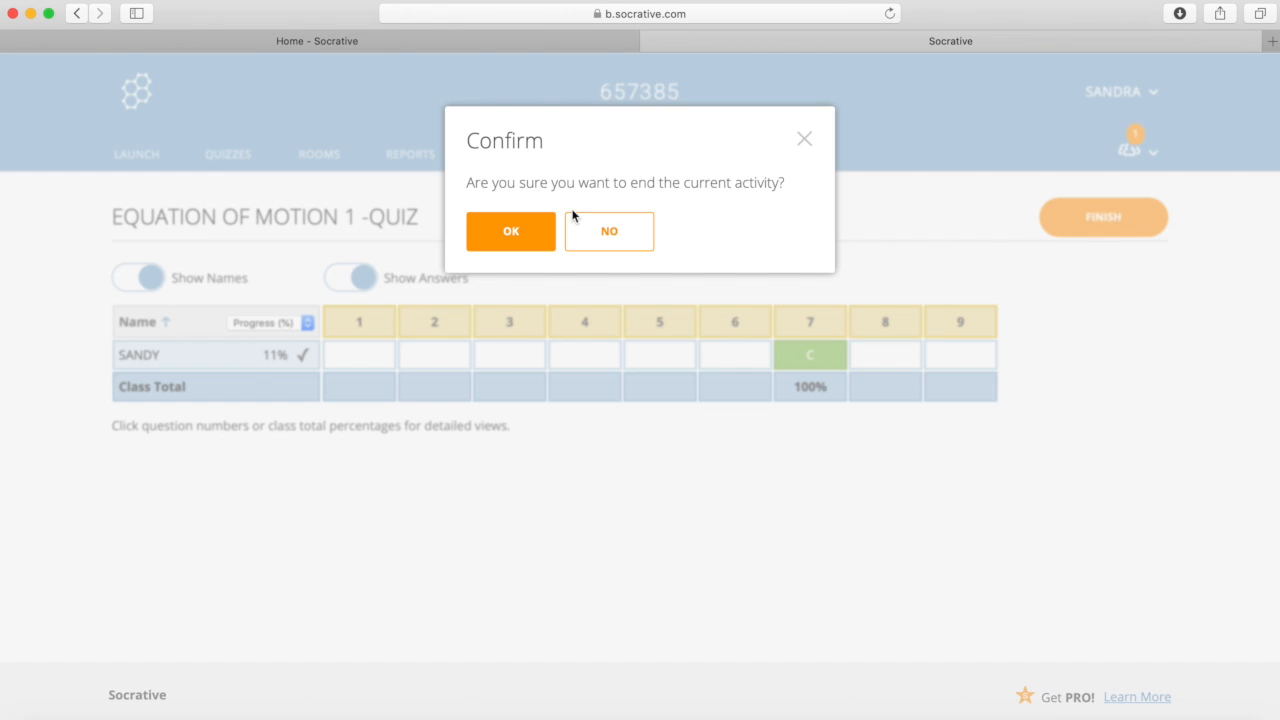
pyautogui.click(533, 229)
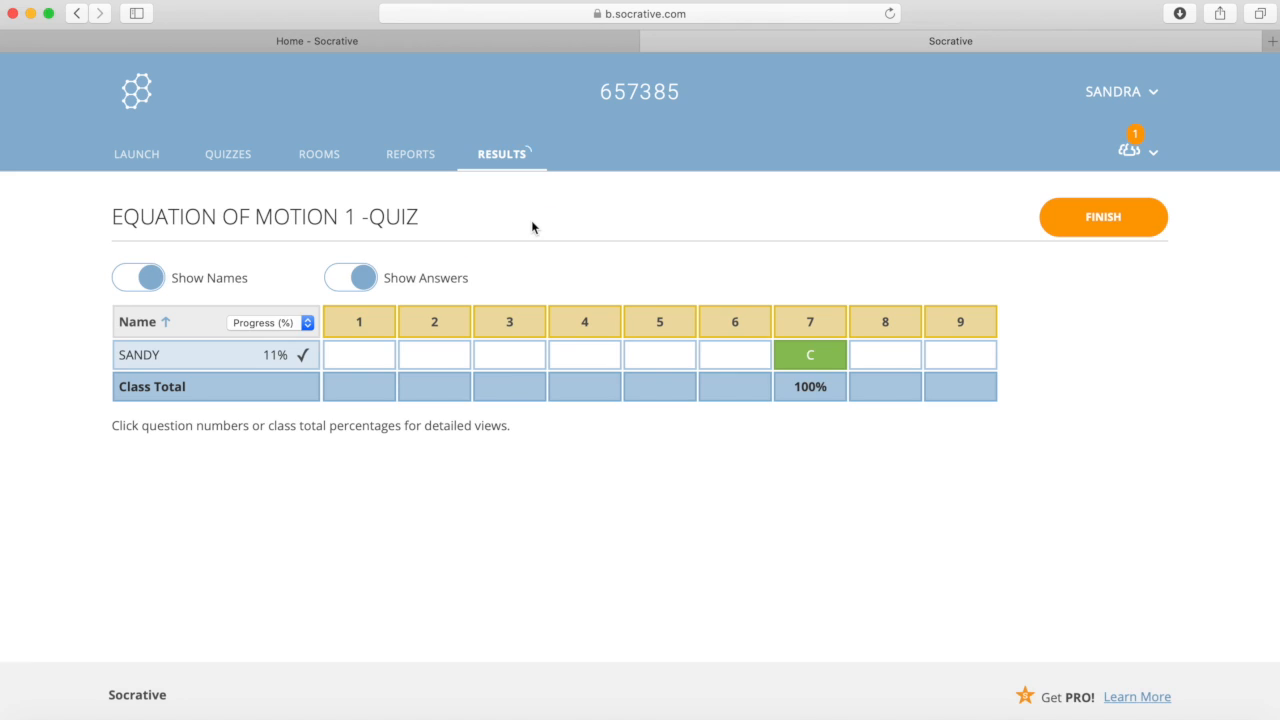
# Step: Open the EQUATION OF MOTION 1 -QUIZ report and turn on Show Names and Show Answers
pyautogui.click(414, 161)
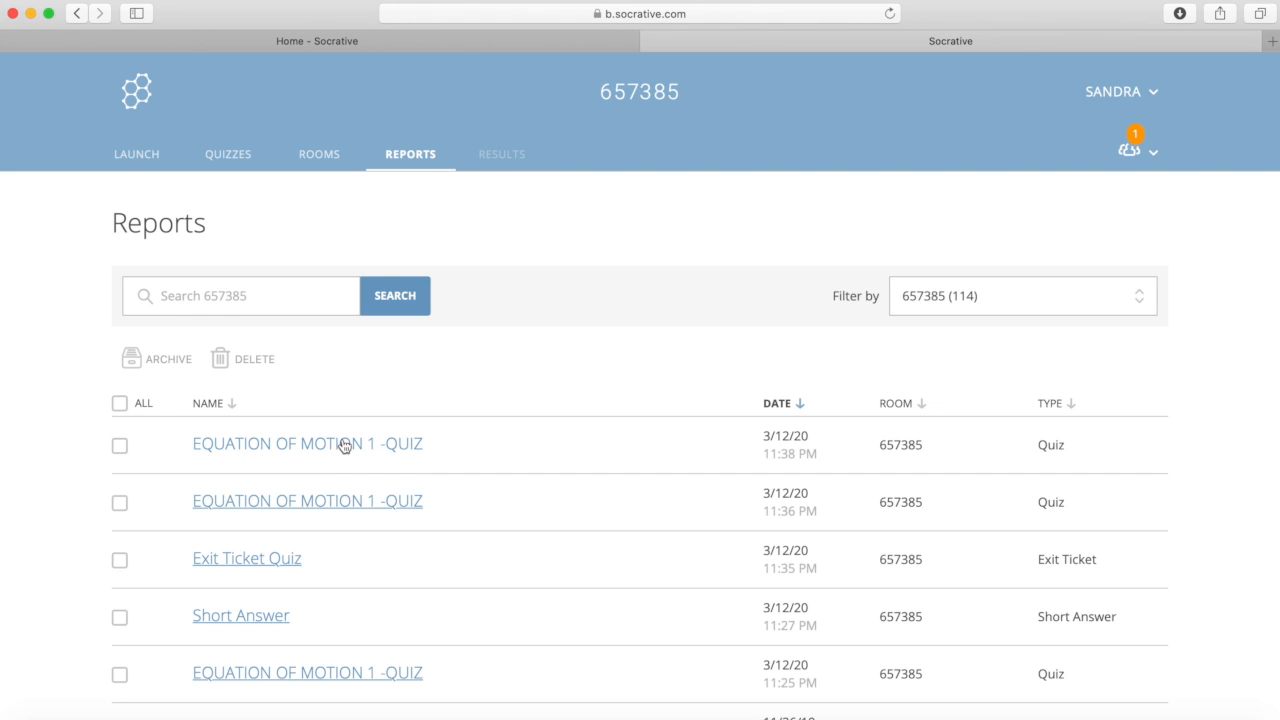
pyautogui.click(343, 444)
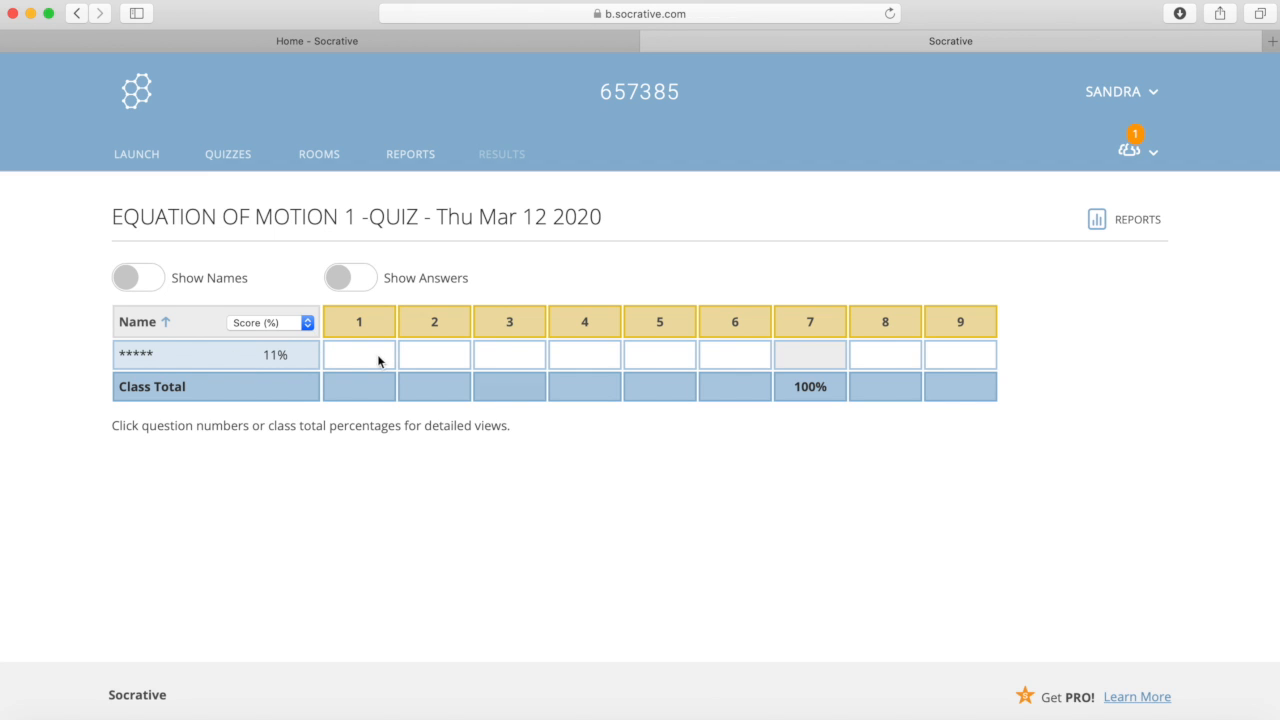
pyautogui.click(155, 282)
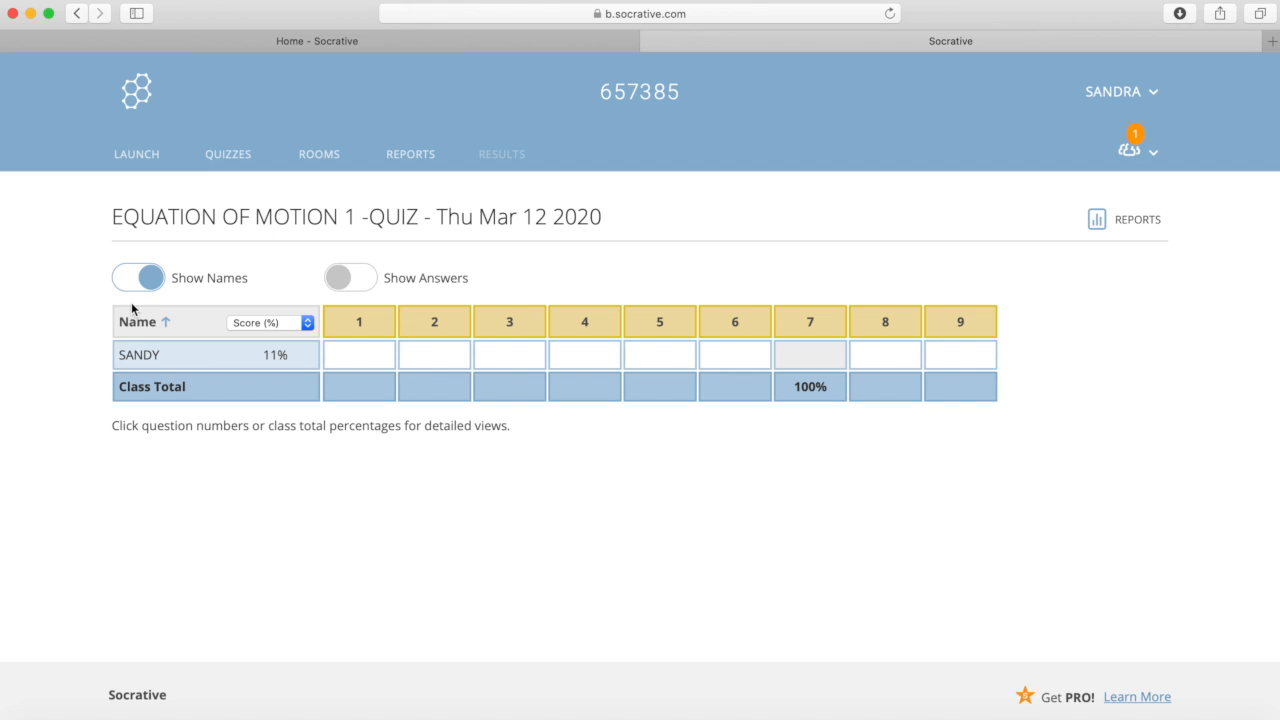
pyautogui.click(372, 283)
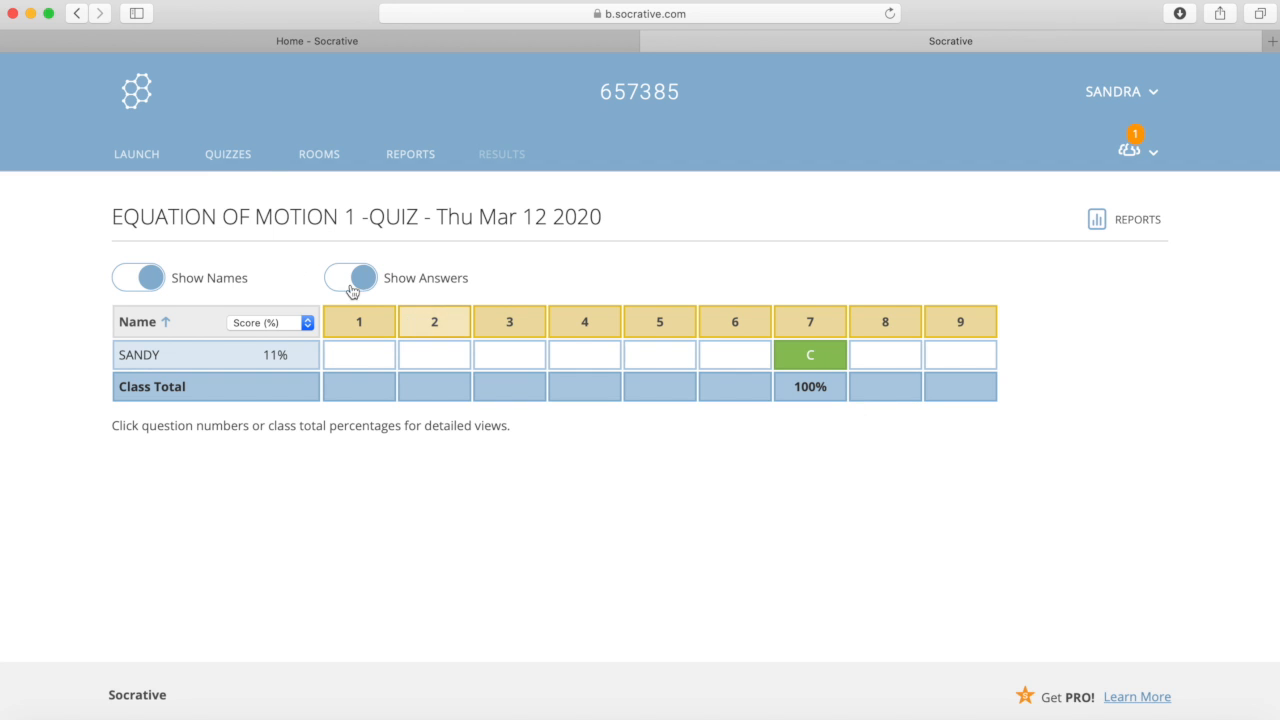
pyautogui.click(230, 158)
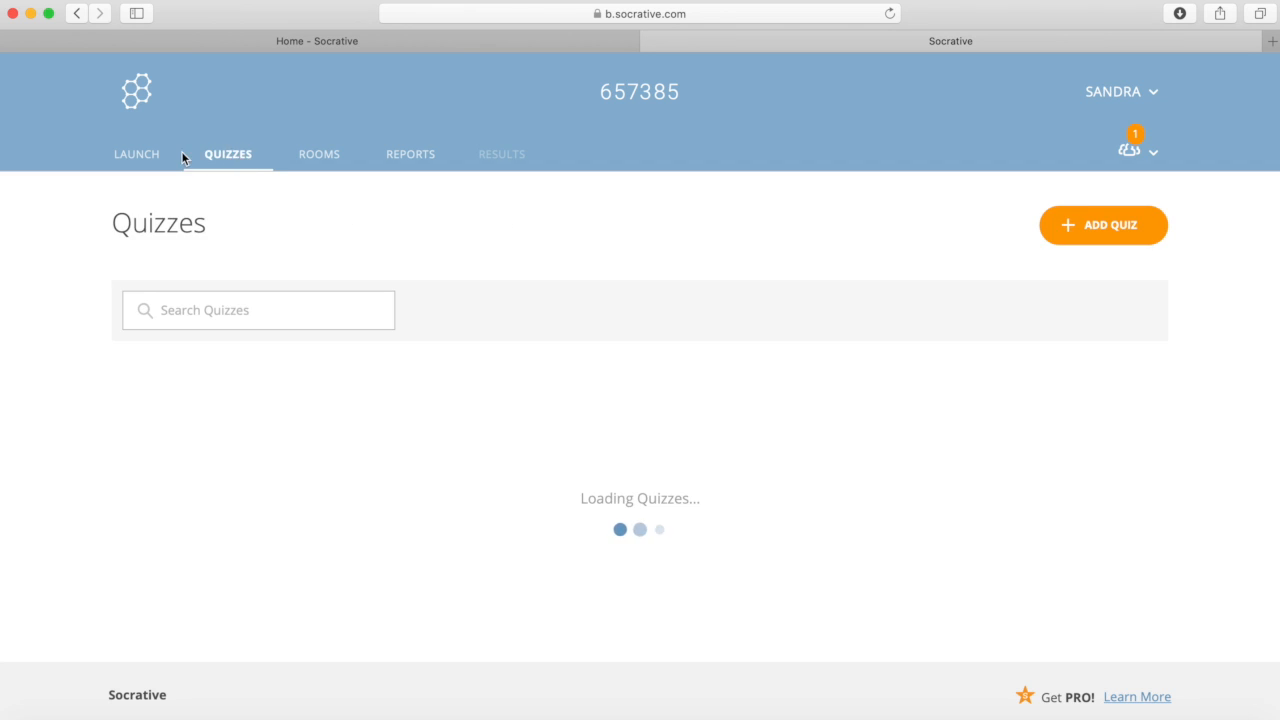
# Step: Begin setting up a Space Race using EQUATION OF MOTION 1 -QUIZ
pyautogui.click(143, 155)
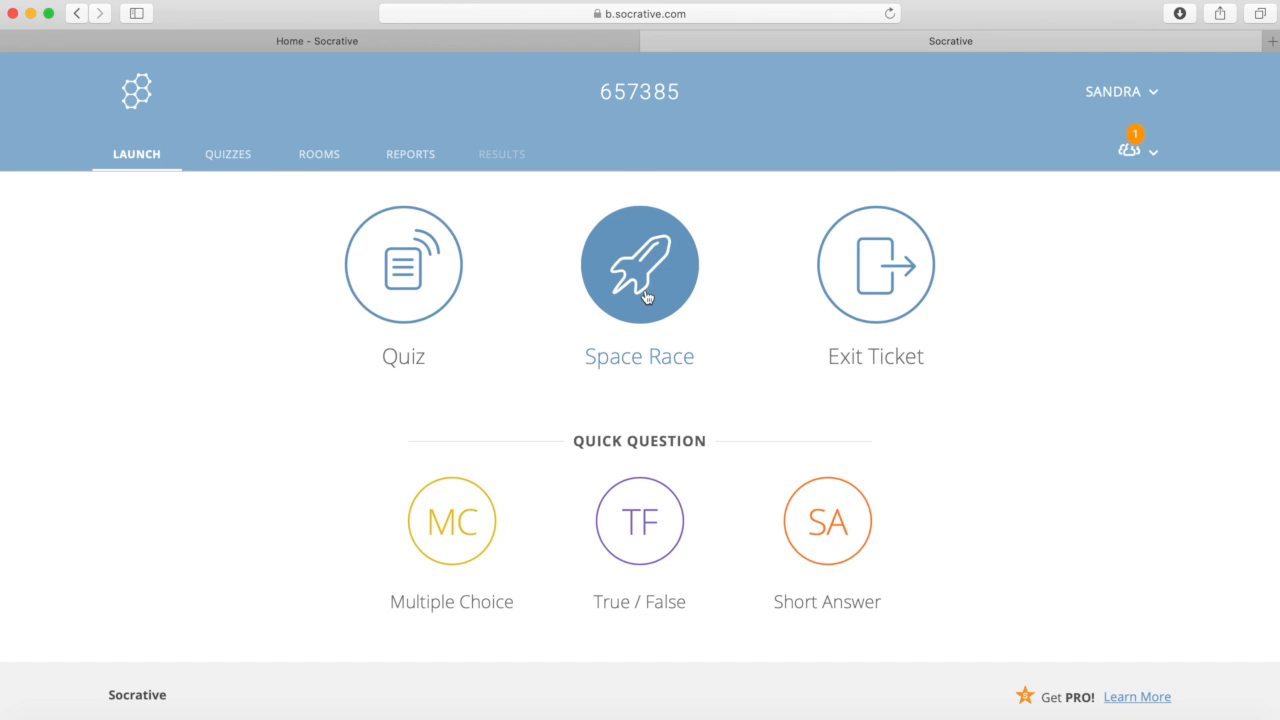
pyautogui.click(641, 305)
pyautogui.click(541, 368)
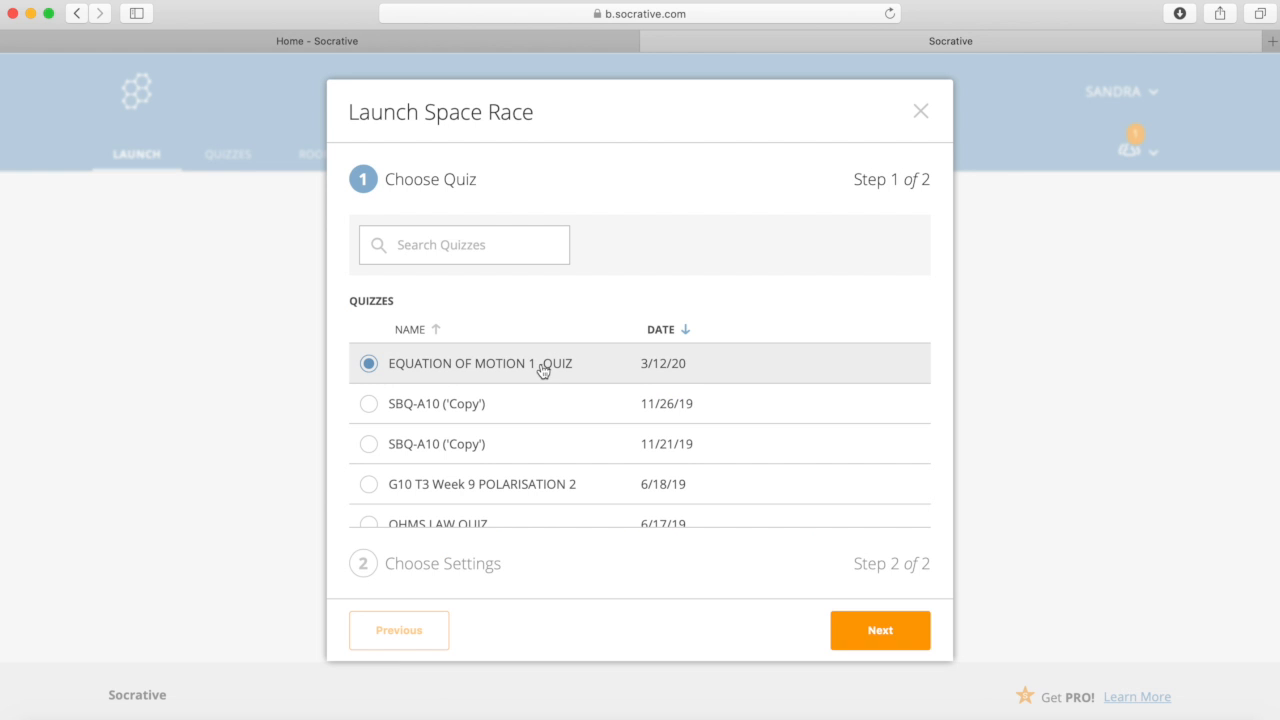
pyautogui.click(849, 636)
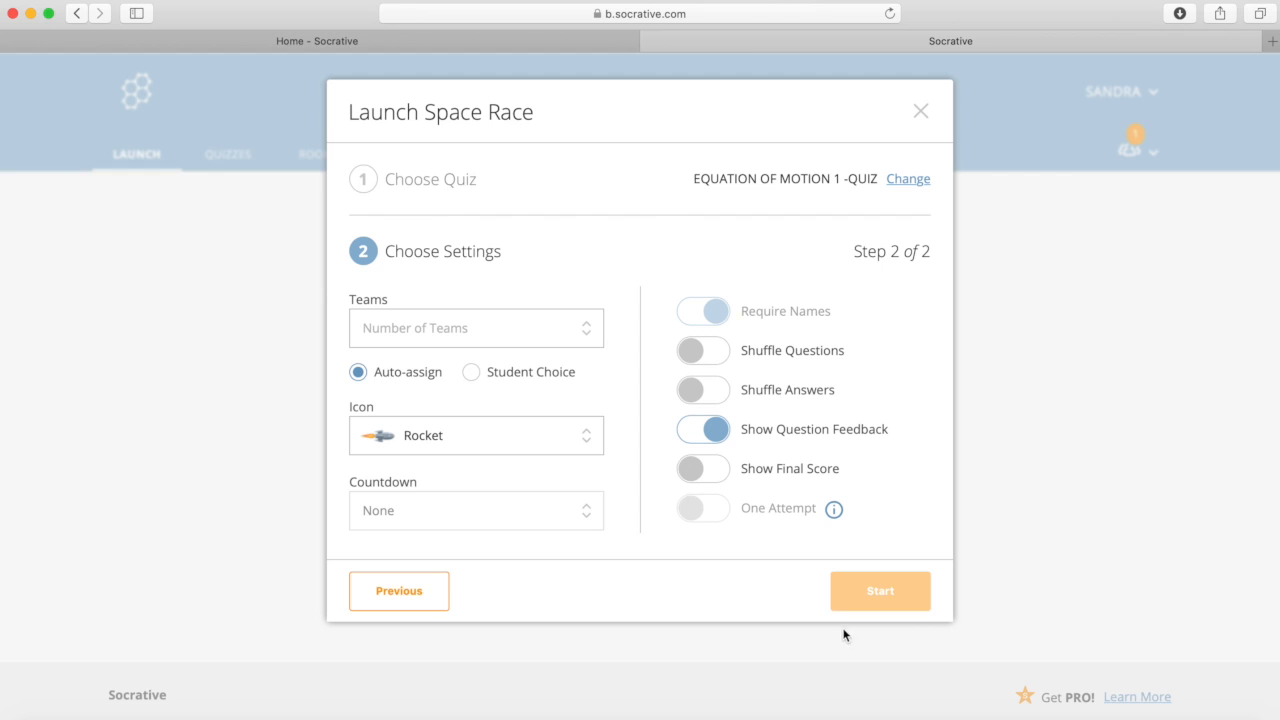
# Step: Set the race to 5 teams with shuffled answers and final score shown, then start it
pyautogui.click(471, 332)
pyautogui.click(430, 405)
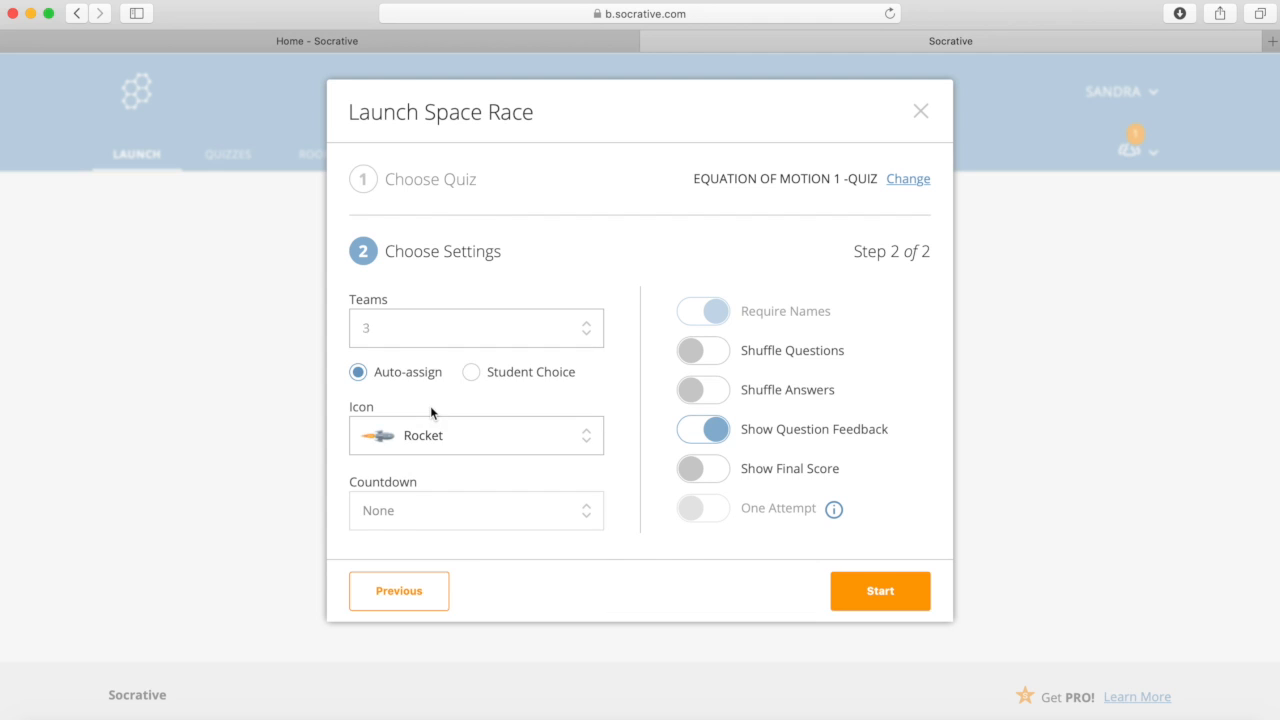
pyautogui.click(434, 340)
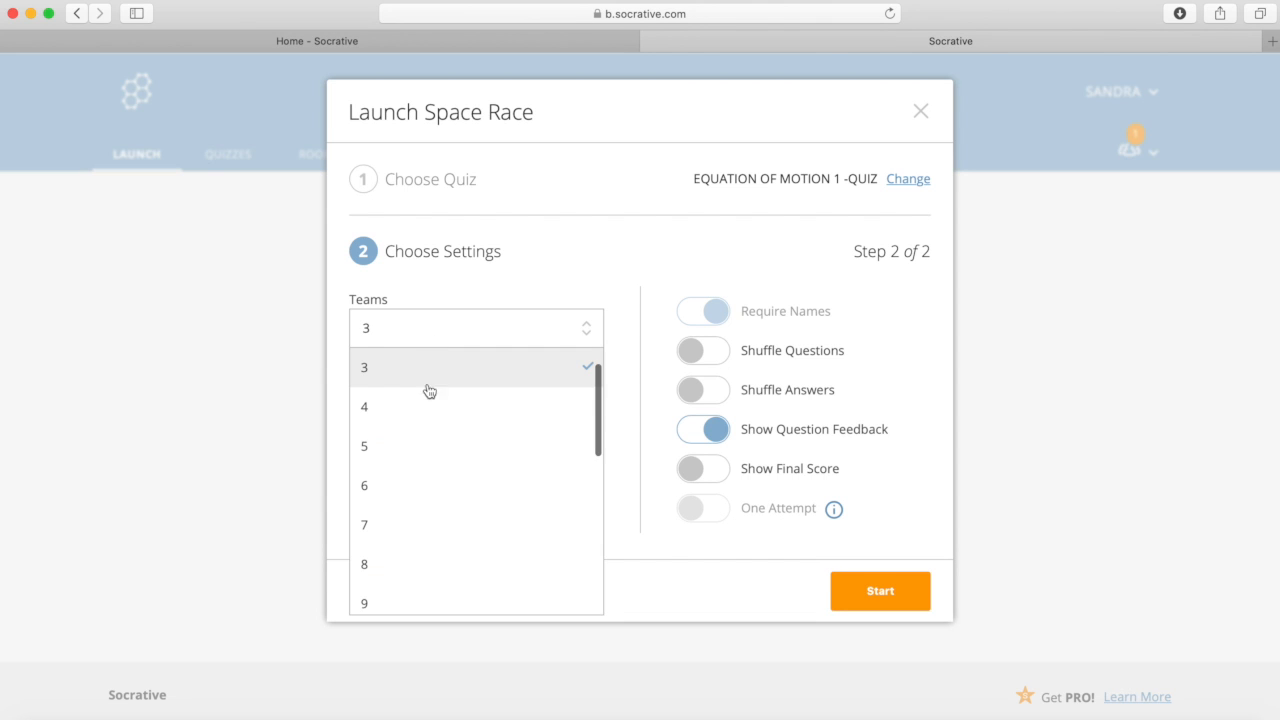
pyautogui.click(421, 438)
pyautogui.click(449, 337)
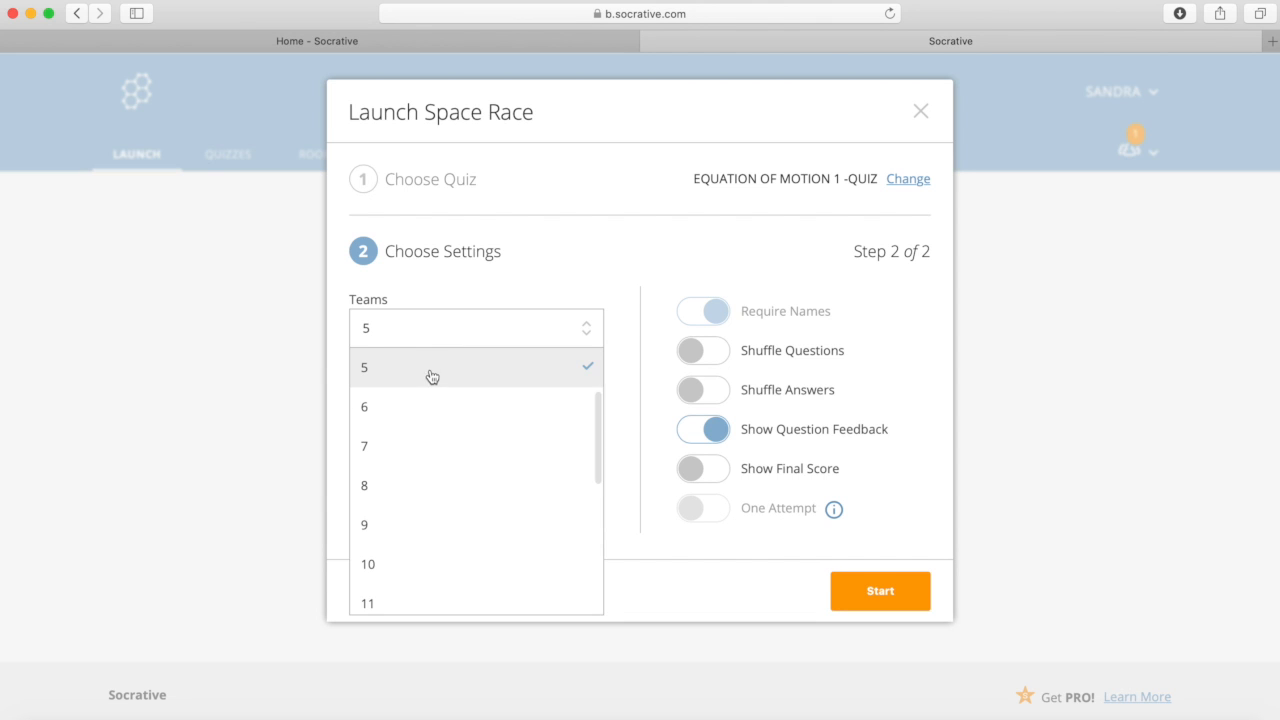
pyautogui.click(429, 372)
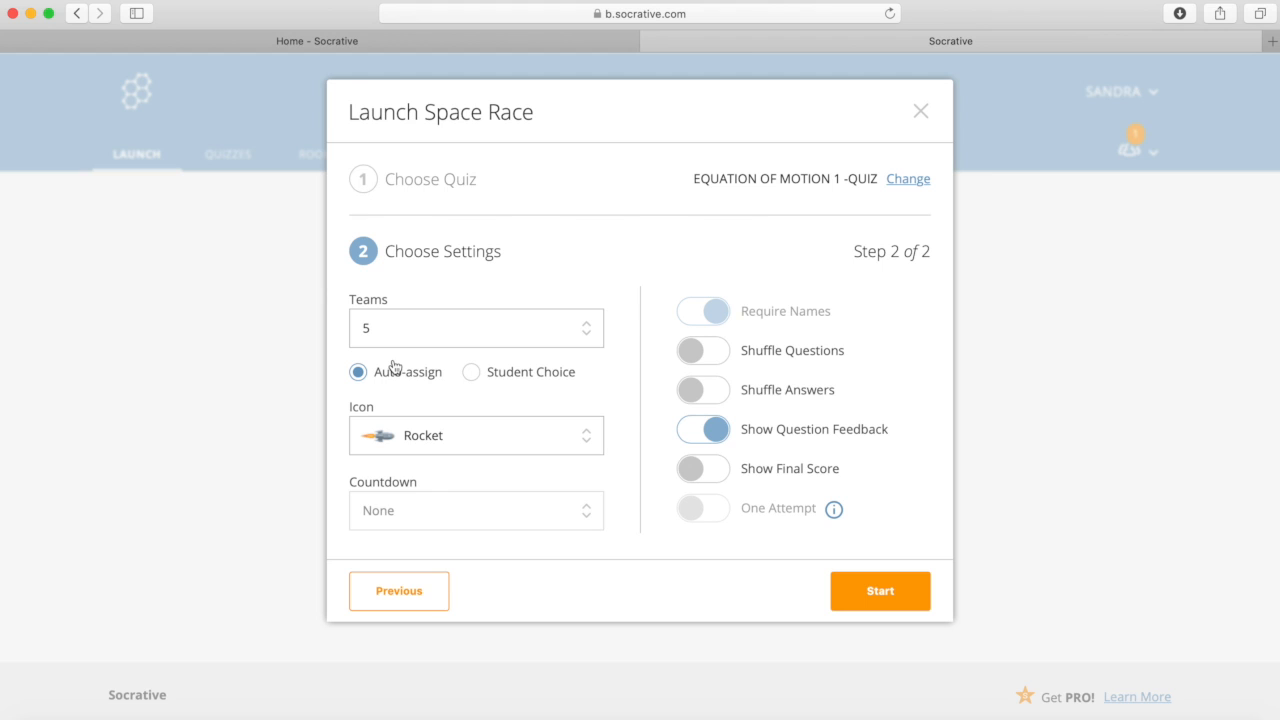
pyautogui.click(720, 394)
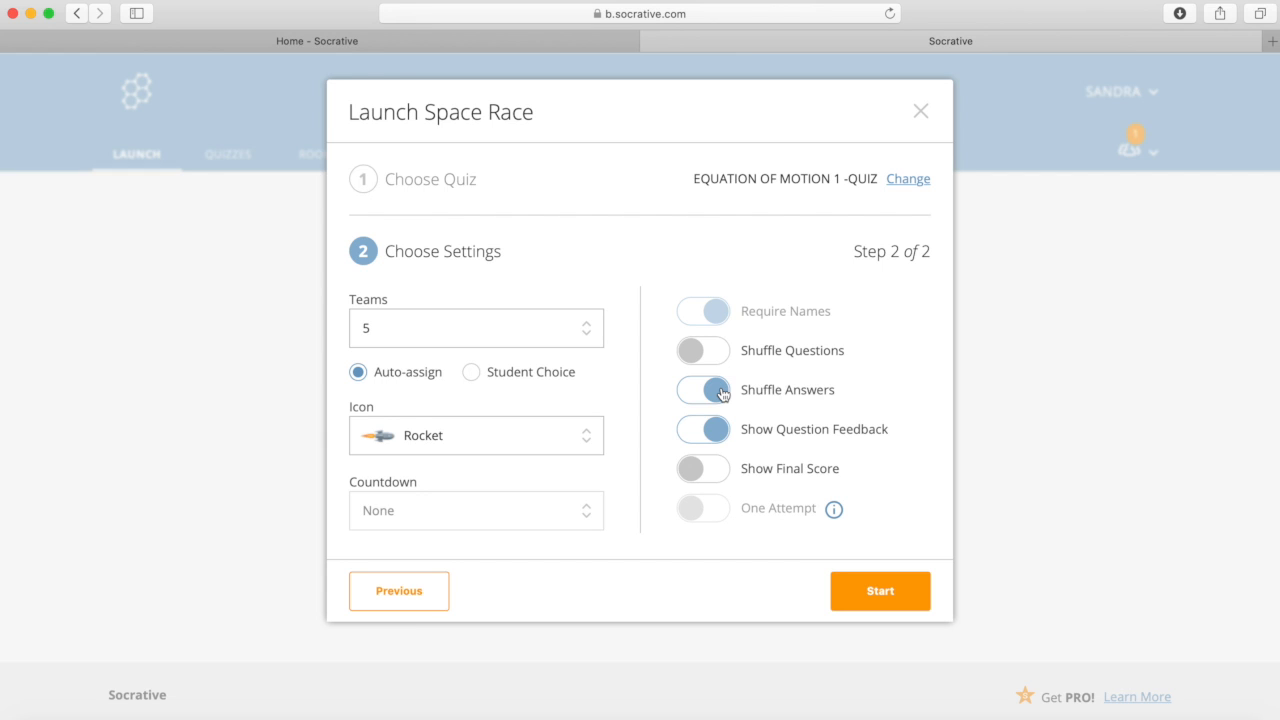
pyautogui.click(714, 472)
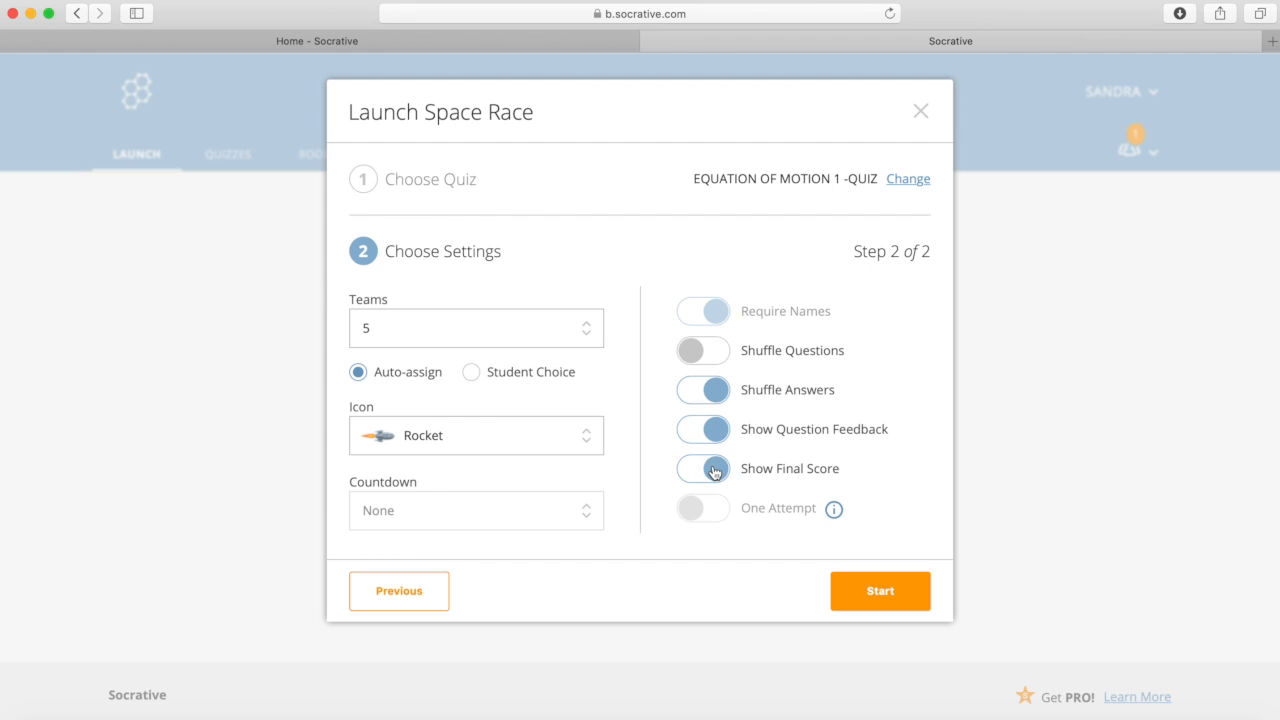
pyautogui.click(860, 592)
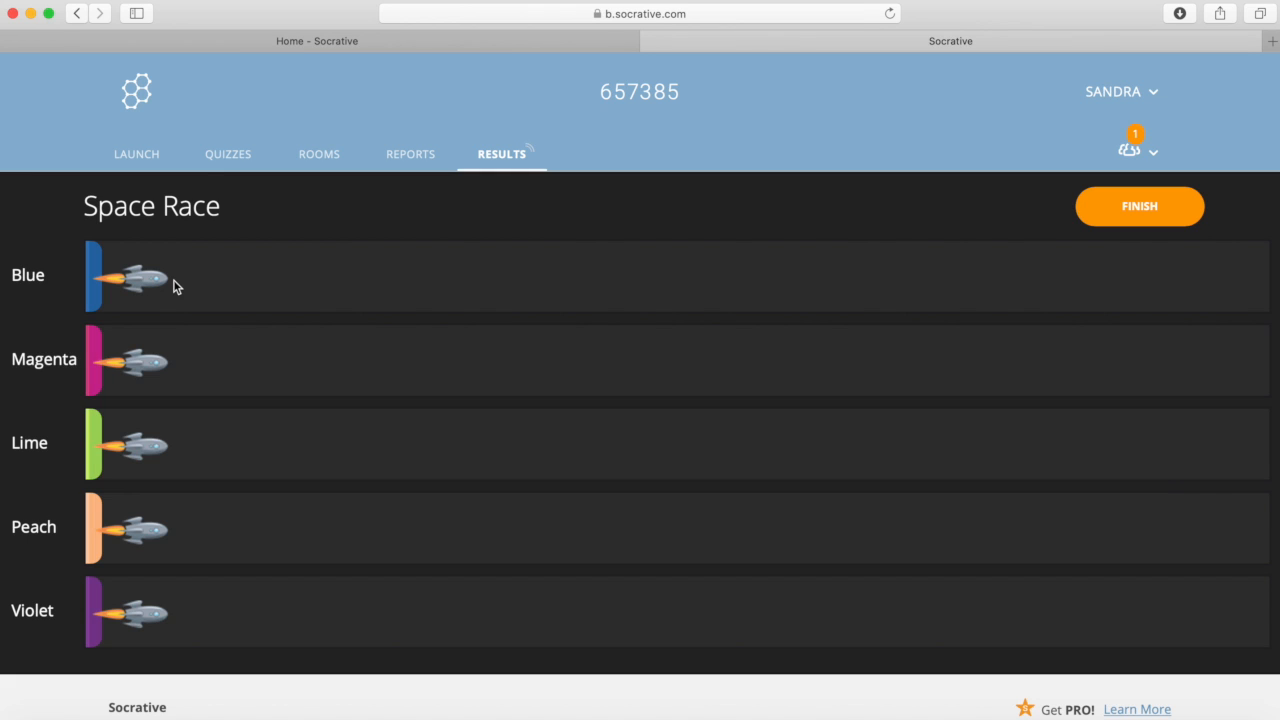
# Step: Open the Rooms list once the five-team Space Race is running
pyautogui.click(333, 157)
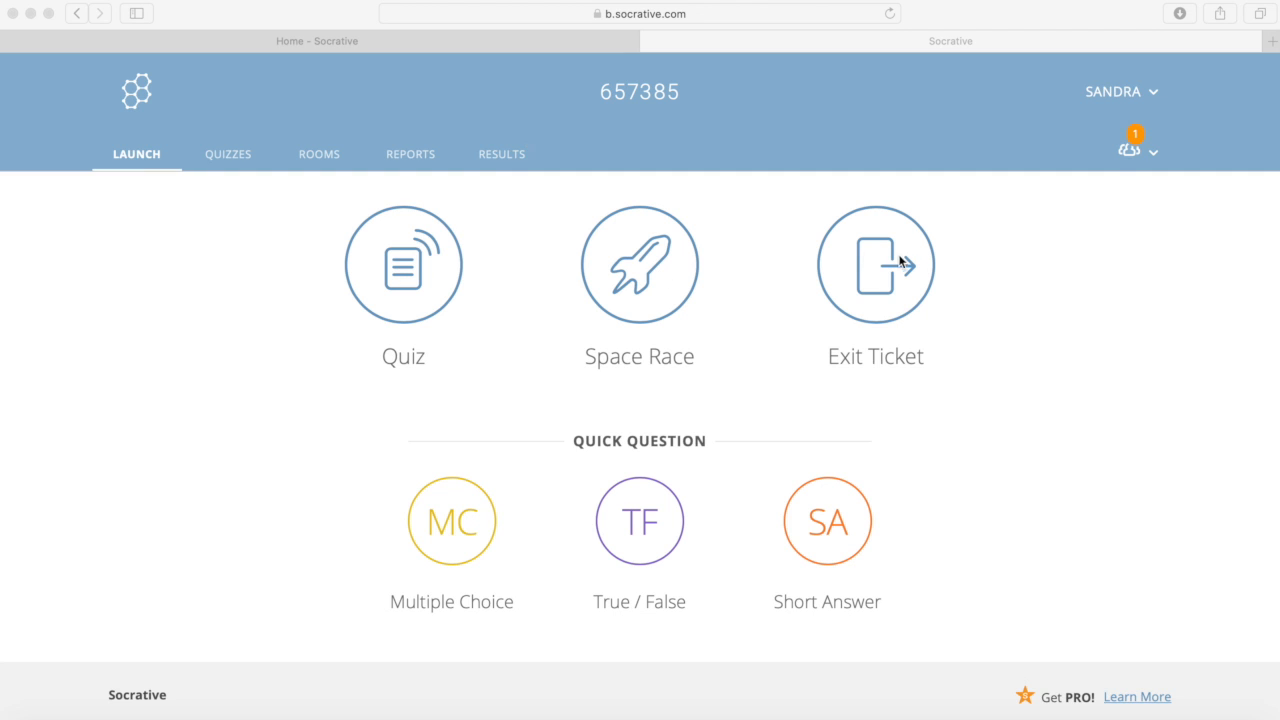
# Step: Launch a multiple-choice quick question, then switch it to True/False
pyautogui.click(451, 538)
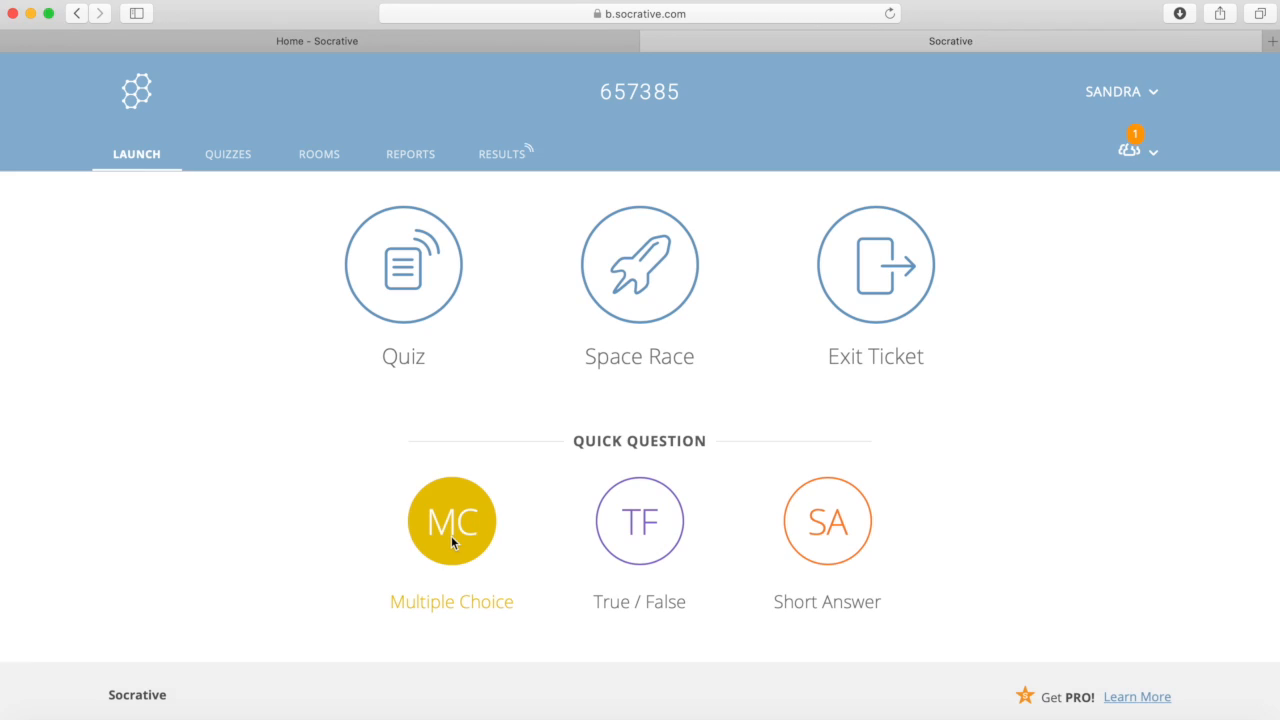
pyautogui.click(451, 535)
pyautogui.click(511, 254)
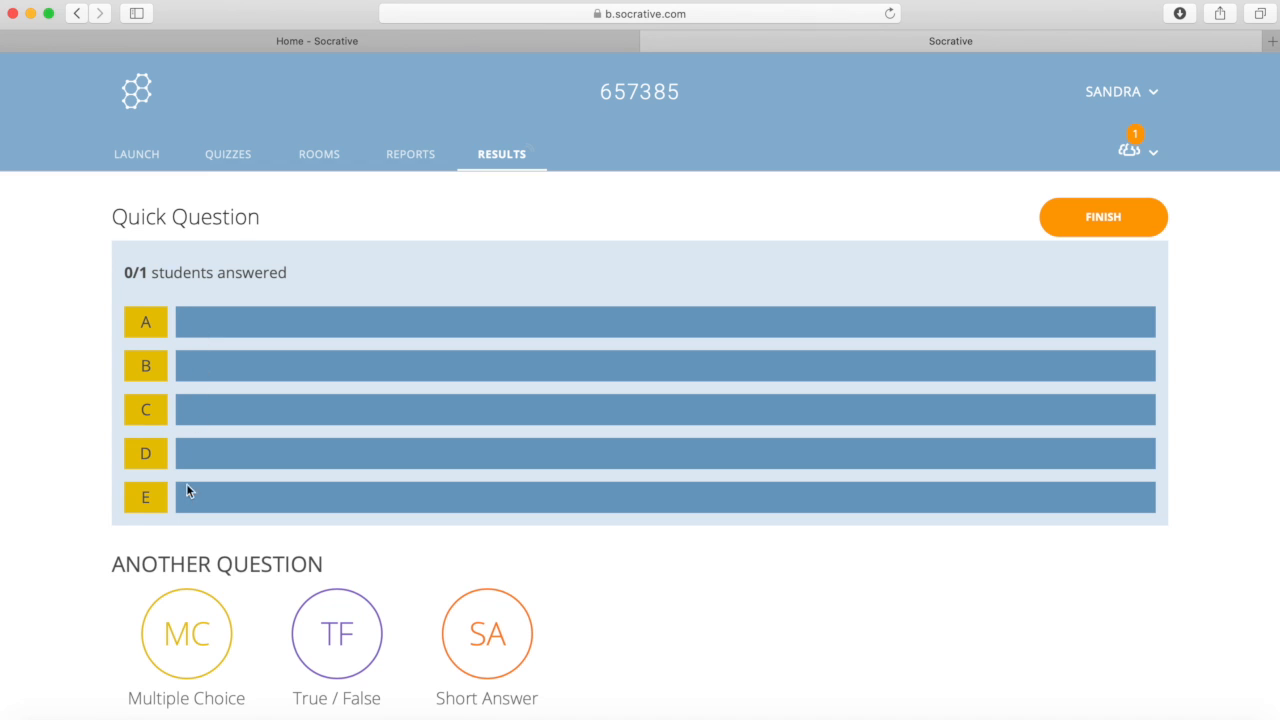
pyautogui.click(330, 660)
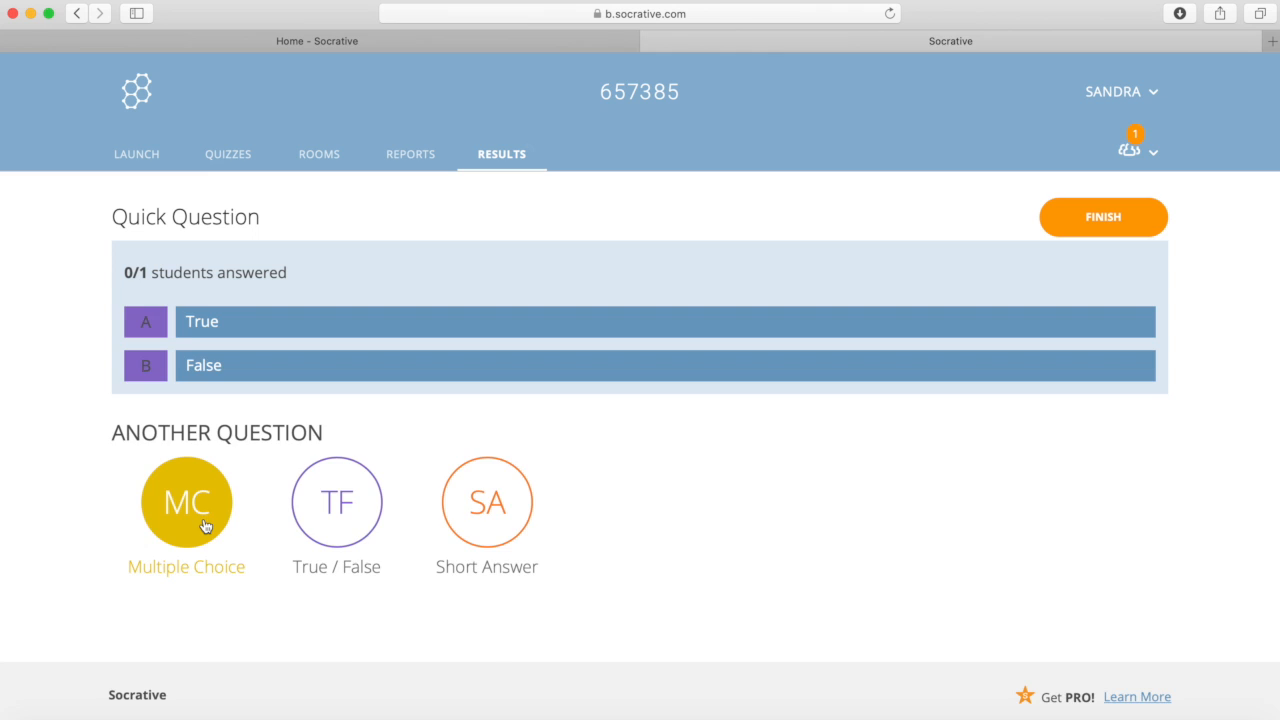
pyautogui.click(205, 526)
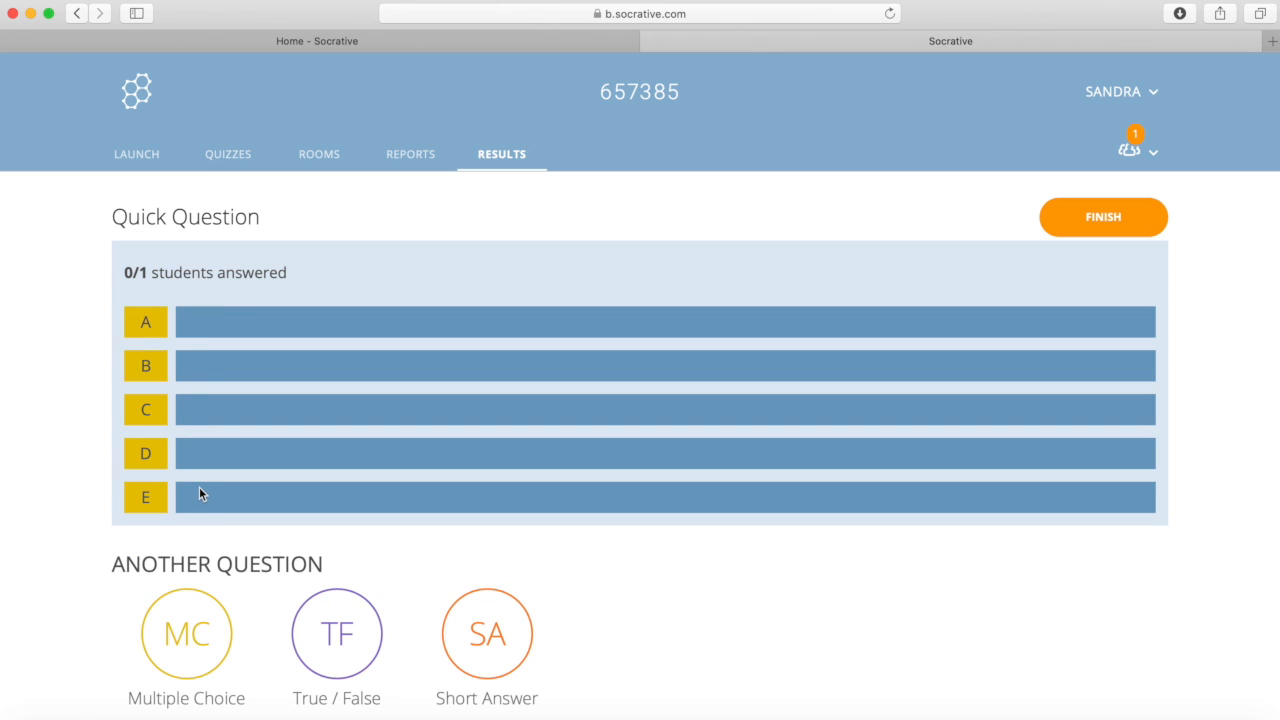
pyautogui.click(358, 634)
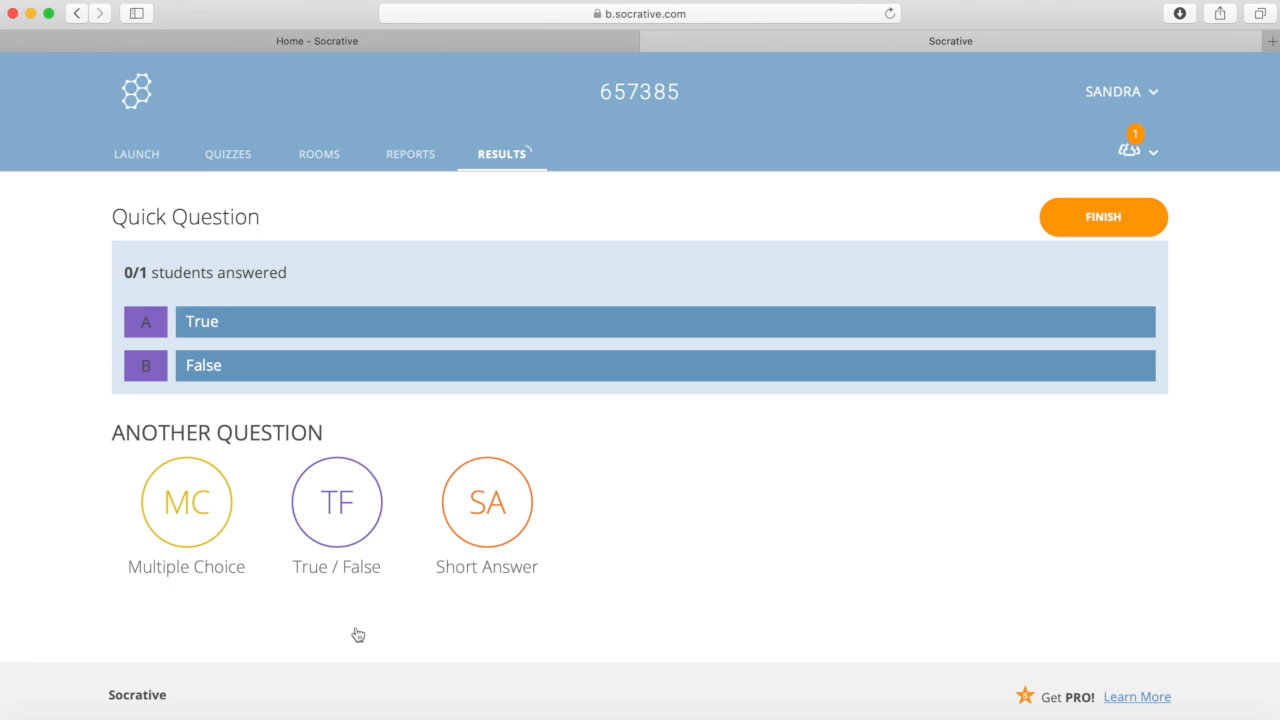
# Step: Run a Short Answer quick question with prompt 'hjbfgjhfgj', names not required, then finish it
pyautogui.click(472, 537)
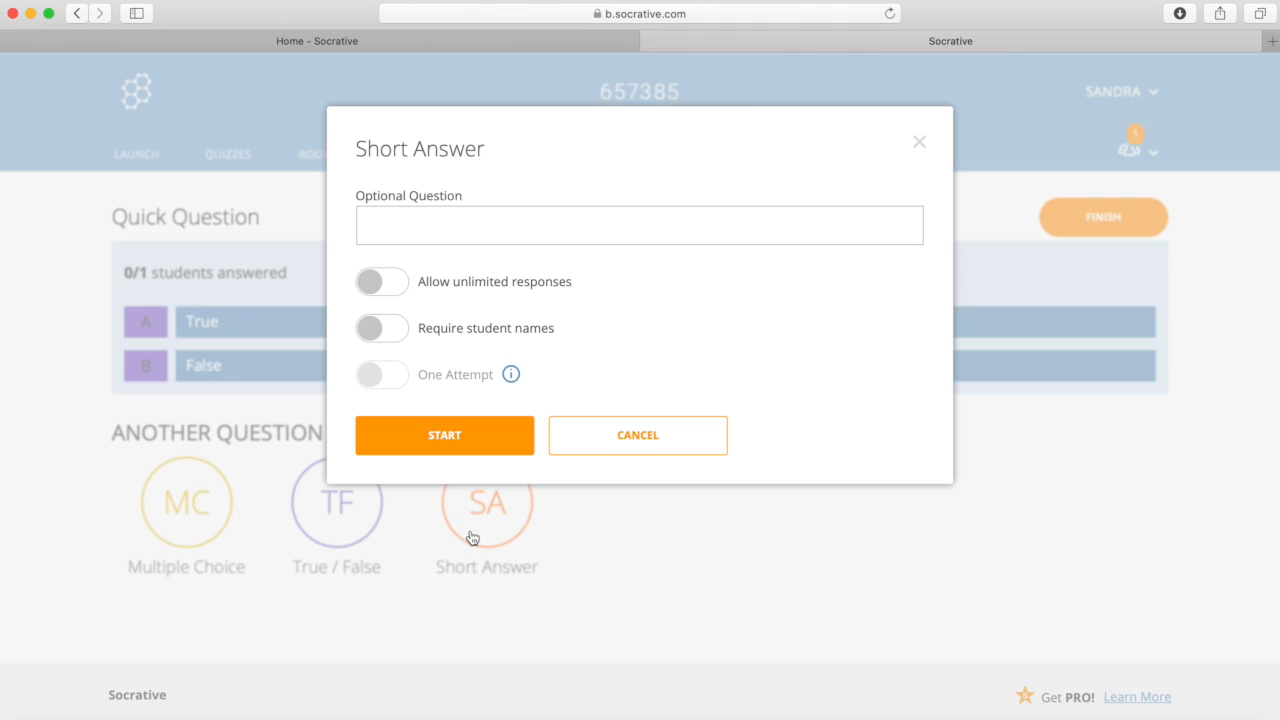
pyautogui.click(493, 231)
pyautogui.write('hjbfgjhfgj')
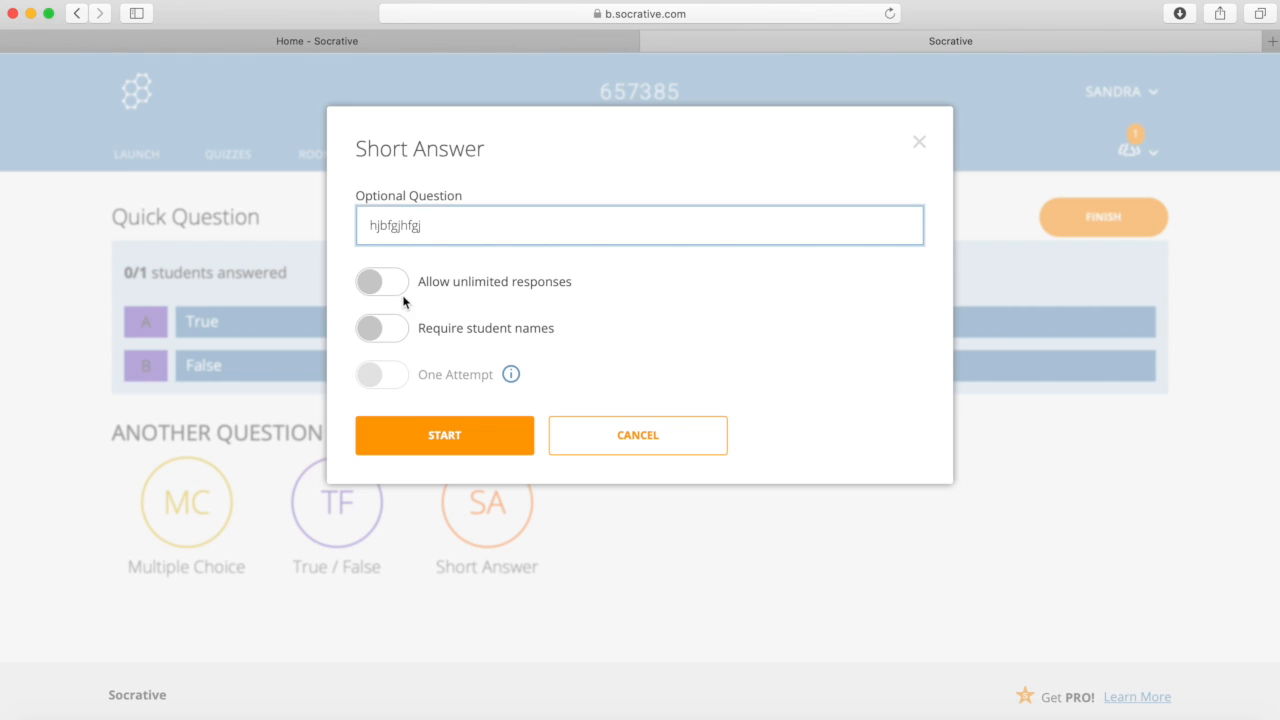
pyautogui.click(401, 331)
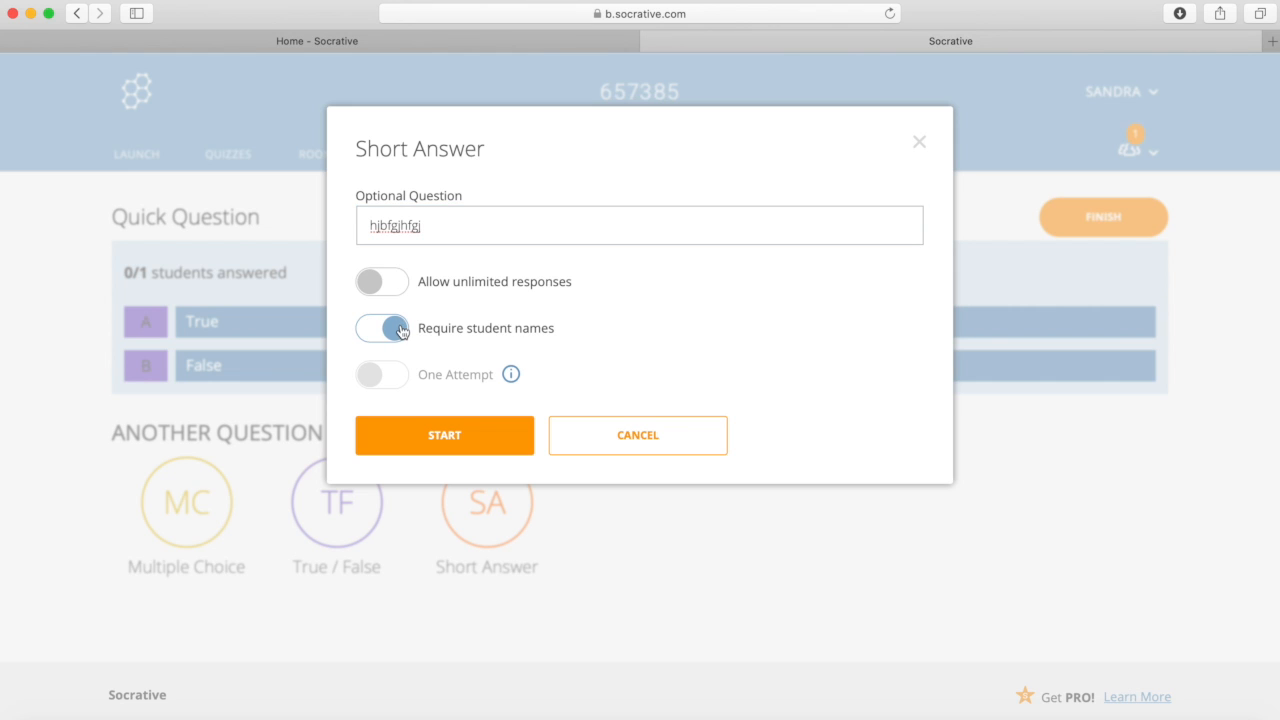
pyautogui.click(401, 331)
pyautogui.click(425, 447)
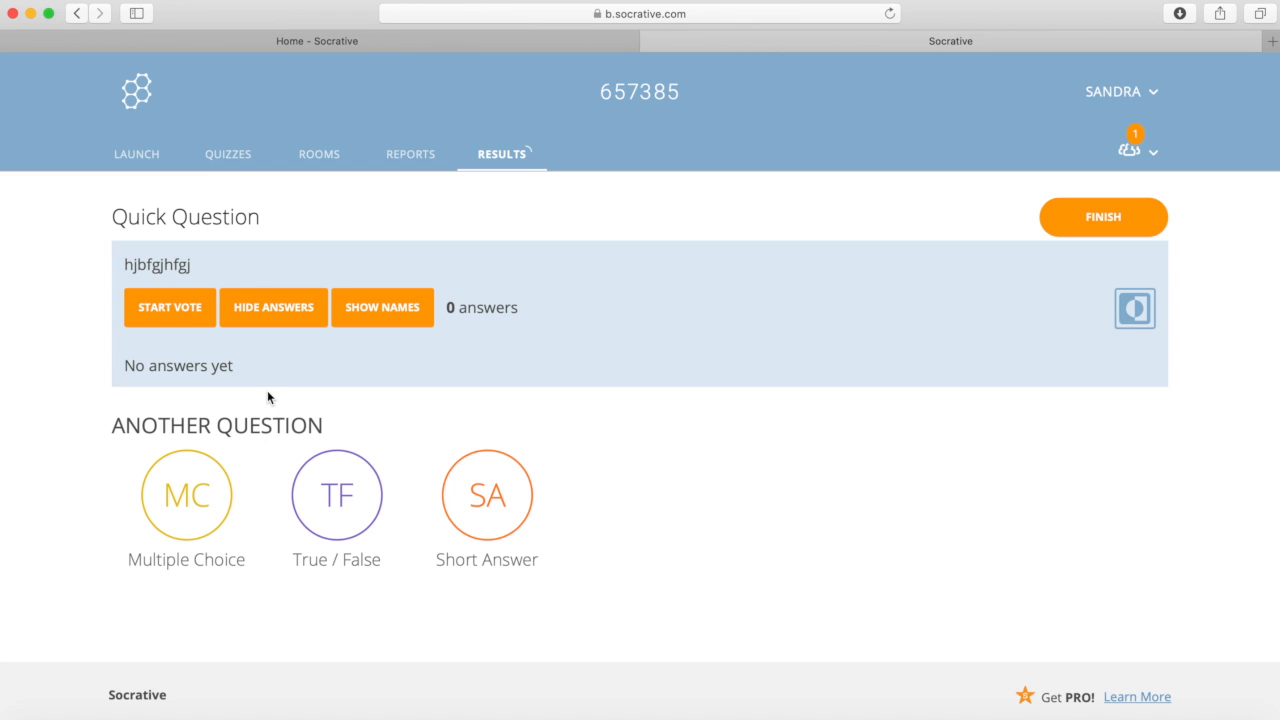
pyautogui.click(1100, 233)
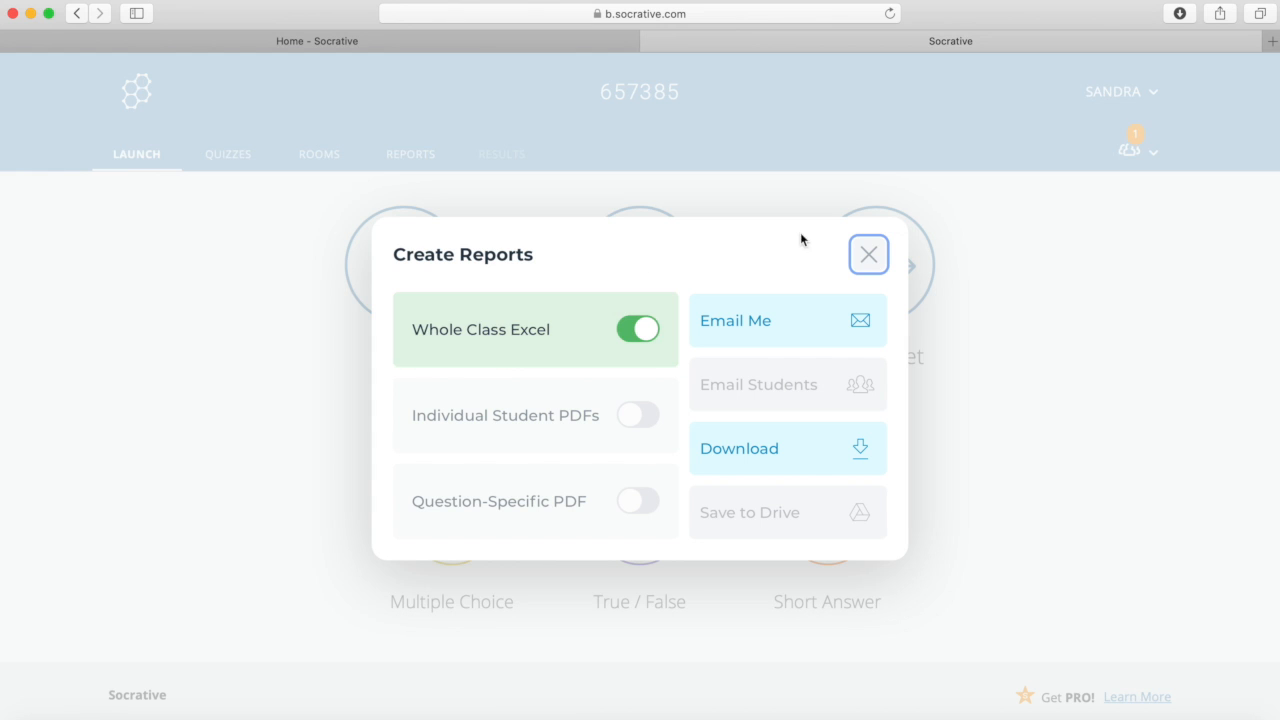
# Step: Close the Create Reports dialog without generating any reports
pyautogui.click(869, 254)
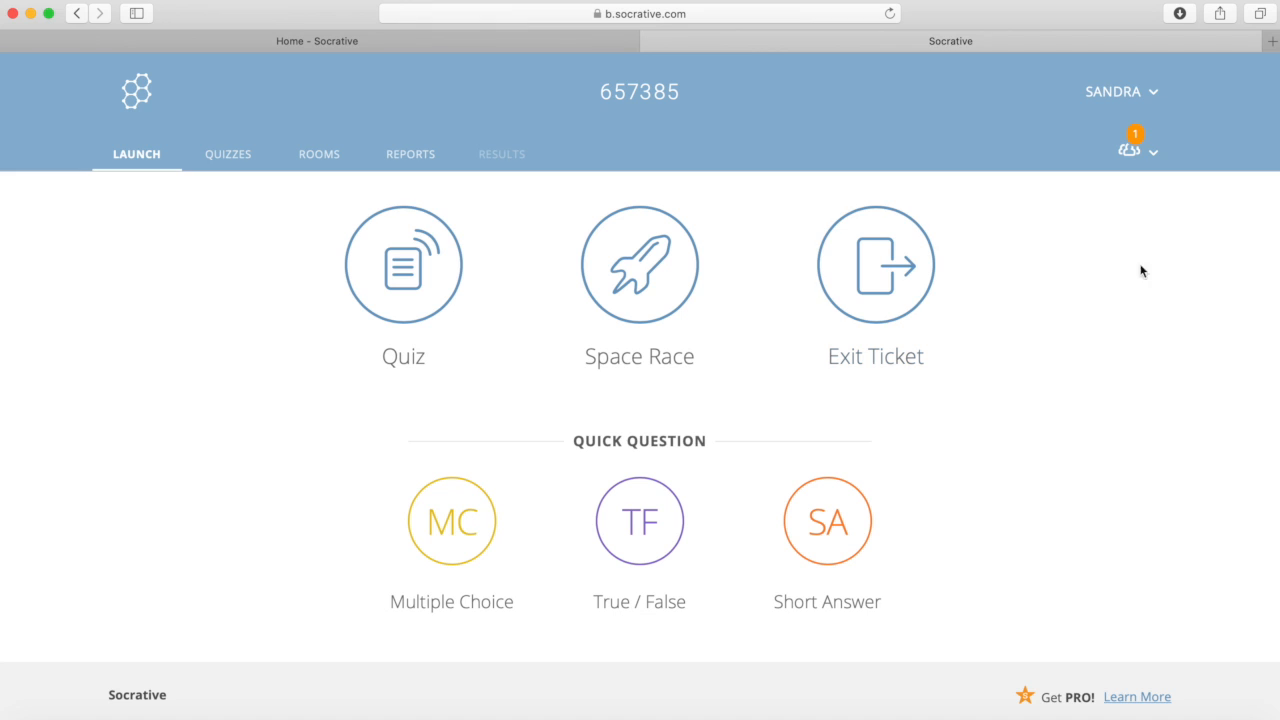